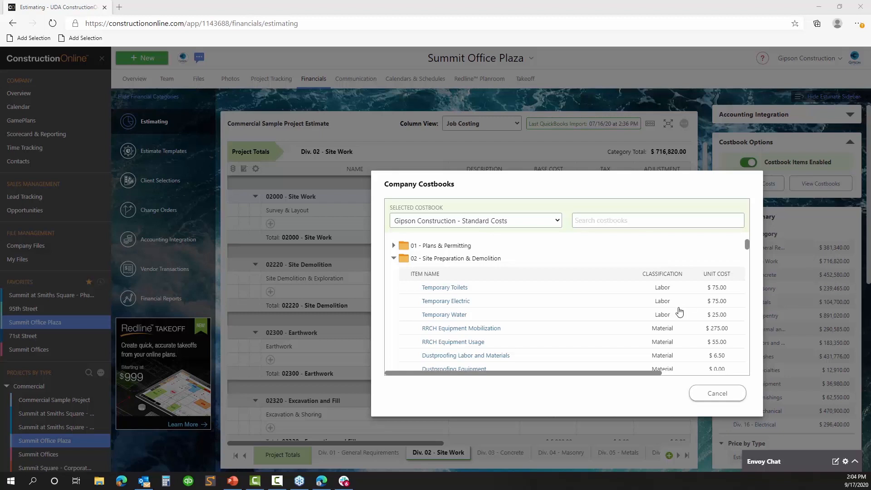
Step: Close the Company Costbooks window and switch the estimate's costbook items off and back on
left_click(721, 397)
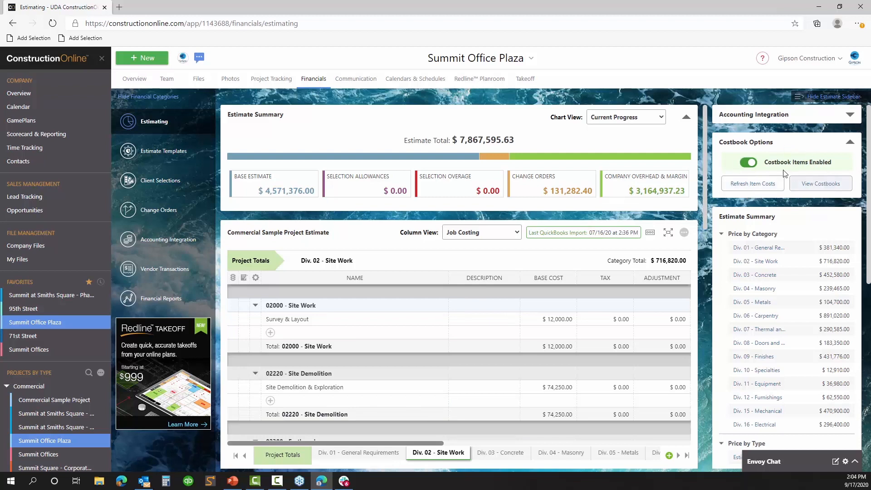
left_click(746, 165)
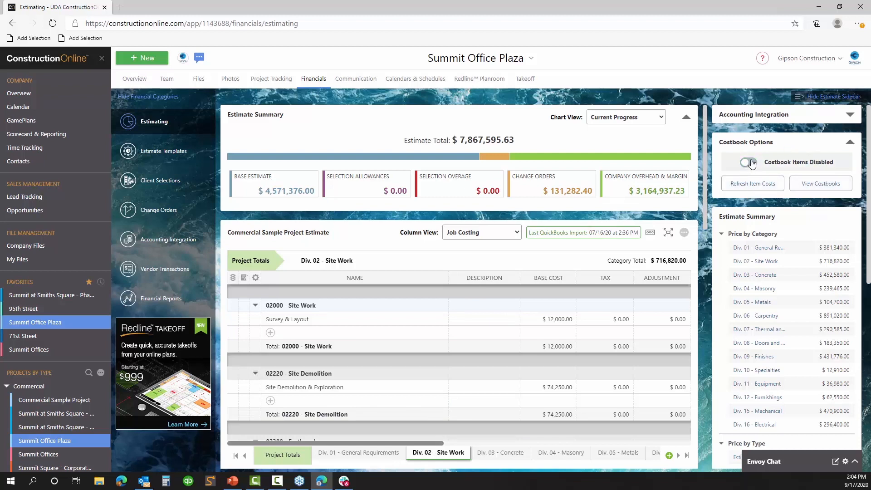
left_click(751, 163)
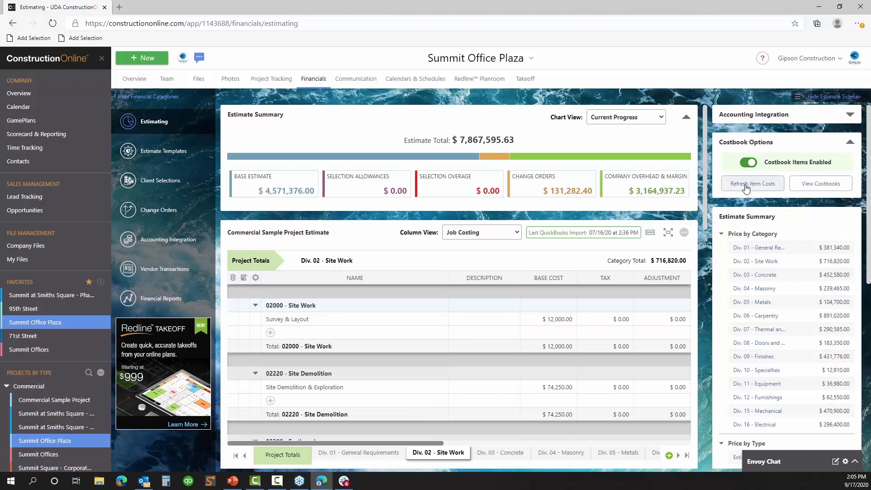
Step: Add an item under 02220 - Site Demolition, searching the costbooks for "demo" and choosing Demo 4" Concrete with Machine
mouse_move(437, 366)
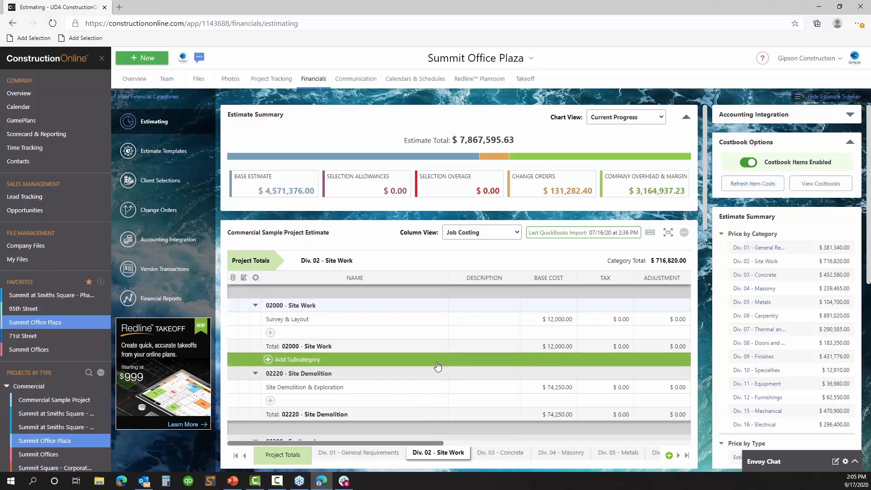
scroll(419, 371, "down", 1)
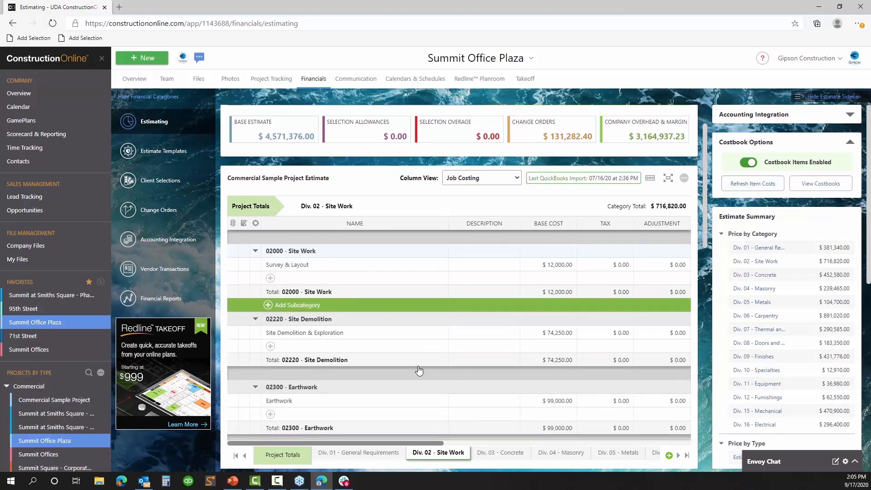
scroll(419, 371, "down", 1)
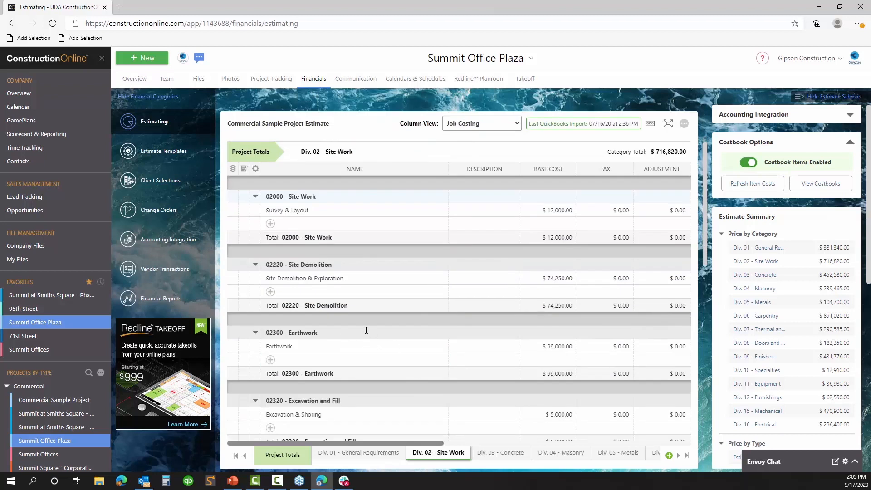
mouse_move(320, 293)
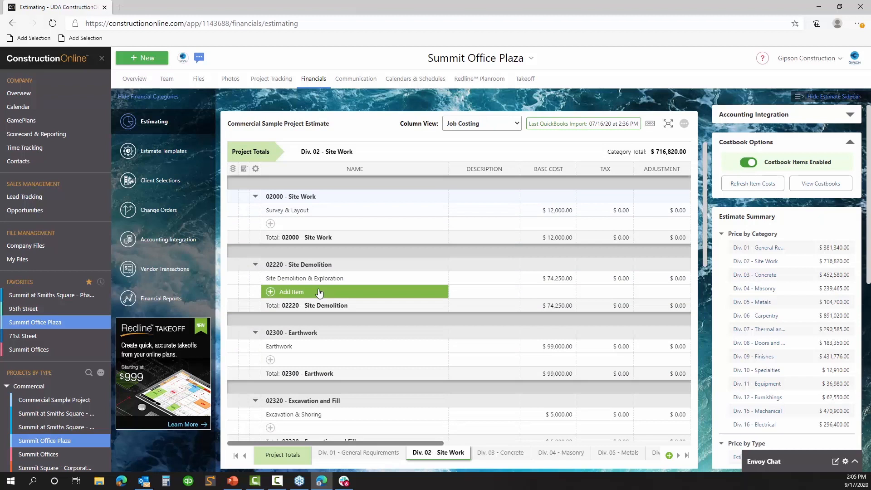
left_click(319, 293)
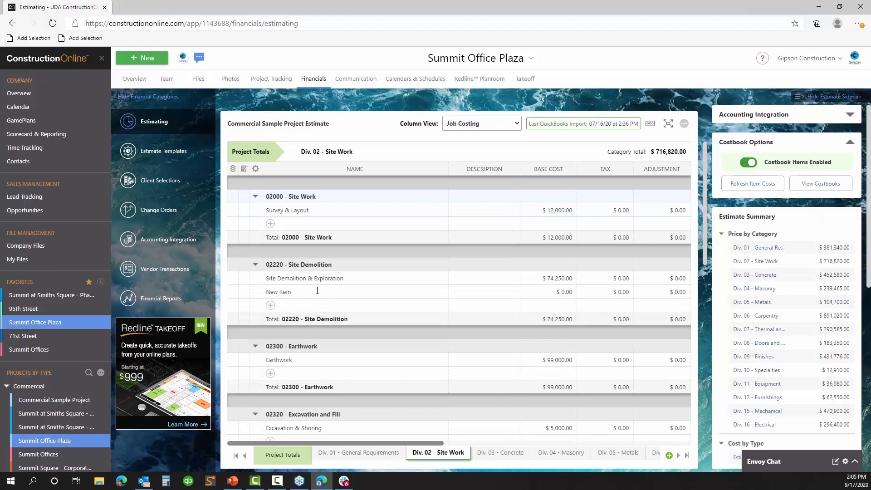
type("demo")
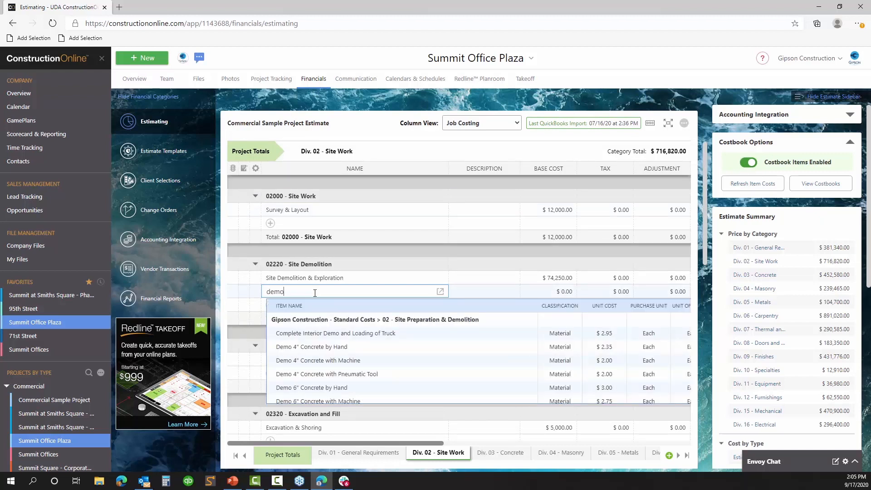
scroll(372, 397, "down", 2)
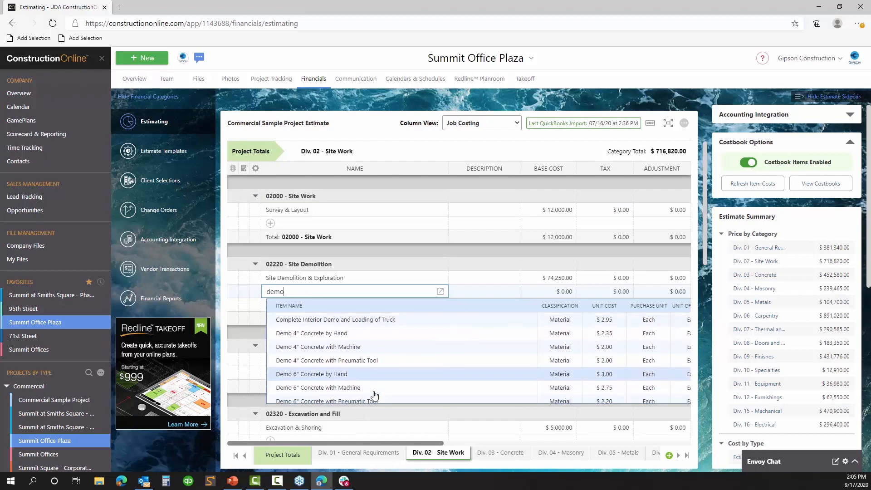
scroll(375, 395, "down", 3)
scroll(375, 392, "up", 3)
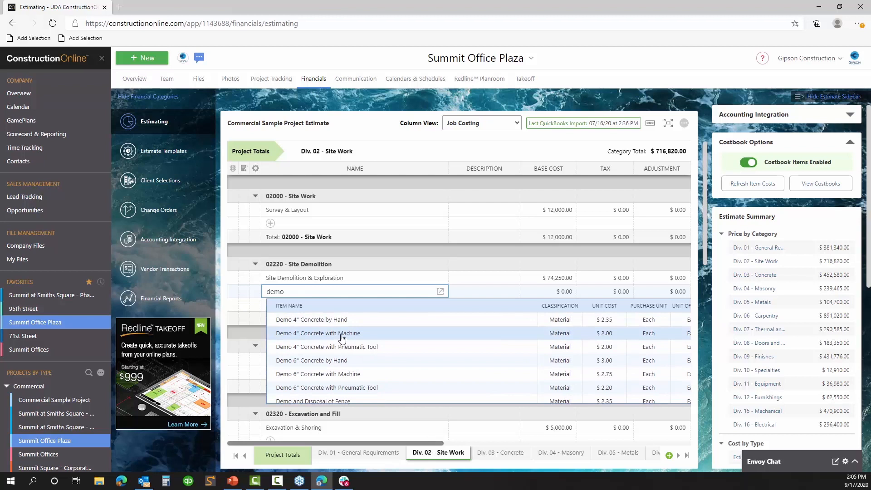
left_click(334, 334)
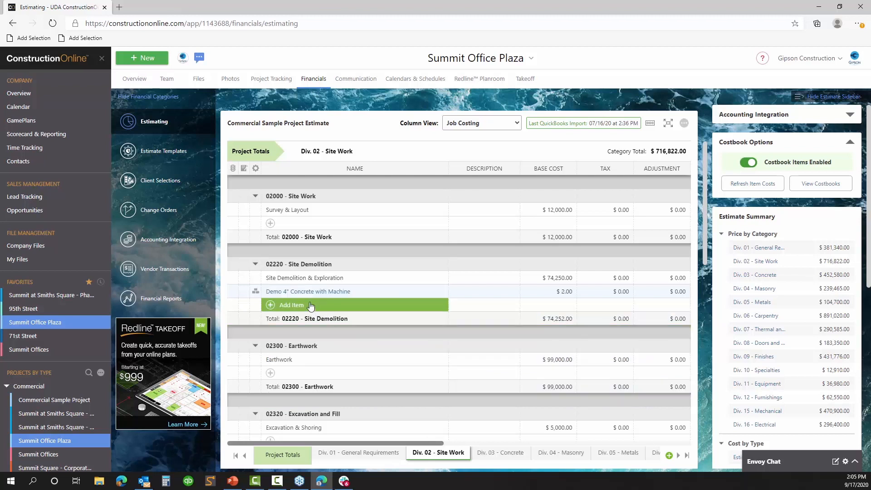
Step: Add another costbook item under 02220 - Site Demolition, searching for "demo" and choosing Demo, Storage and Reuse of Fence
left_click(312, 306)
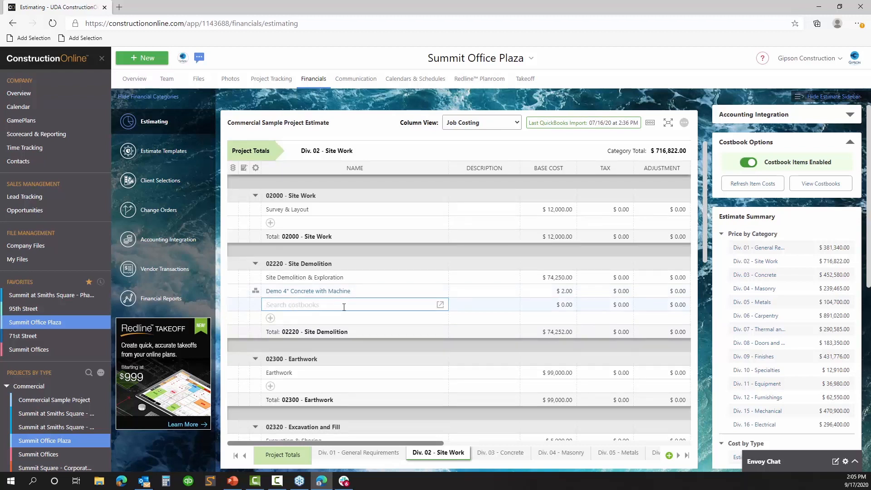
type("demoli")
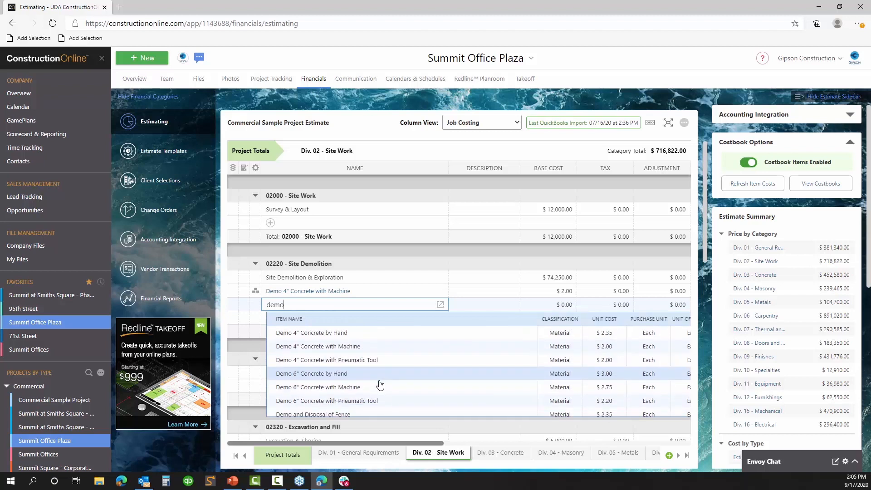
scroll(379, 384, "down", 1)
scroll(380, 385, "down", 4)
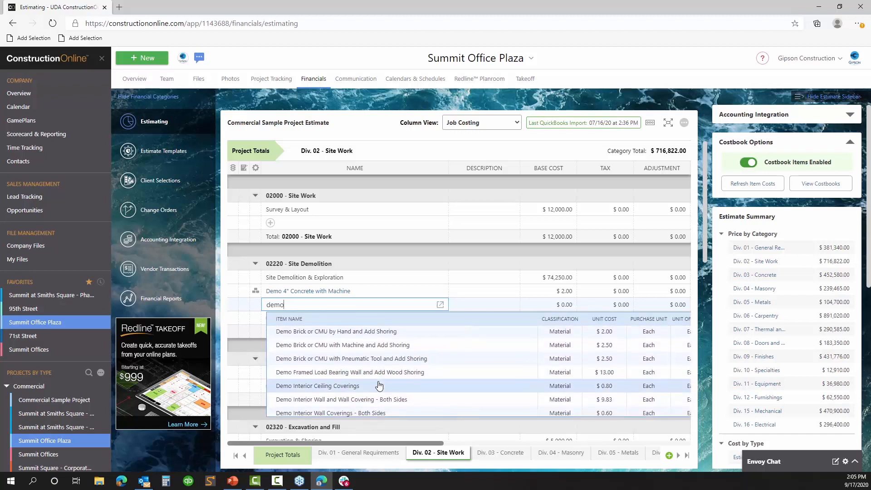
scroll(380, 385, "up", 3)
scroll(379, 385, "down", 3)
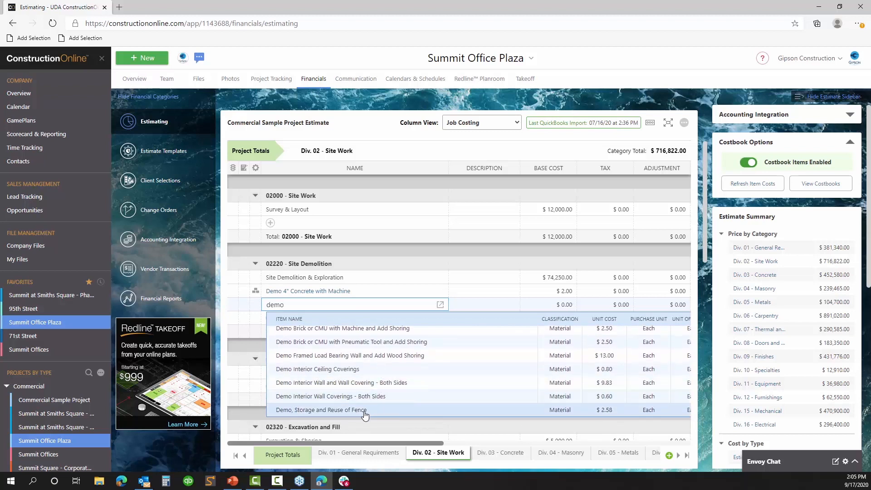
left_click(368, 409)
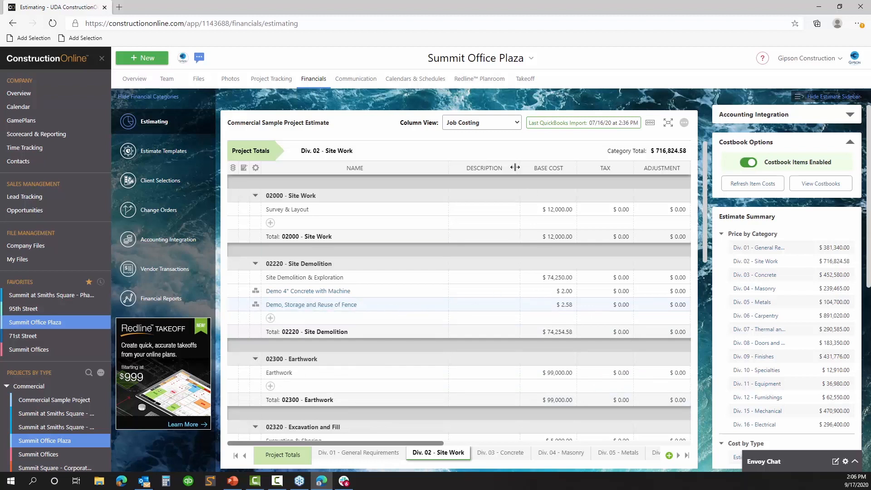
Step: Show the estimate in the Advanced Estimate column view and narrow the Description column
left_click(490, 129)
left_click(472, 152)
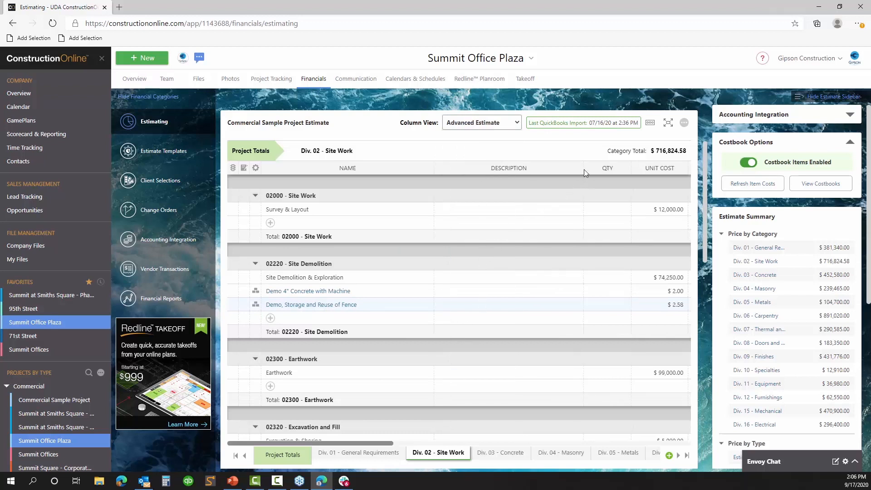
left_click_drag(584, 172, 536, 176)
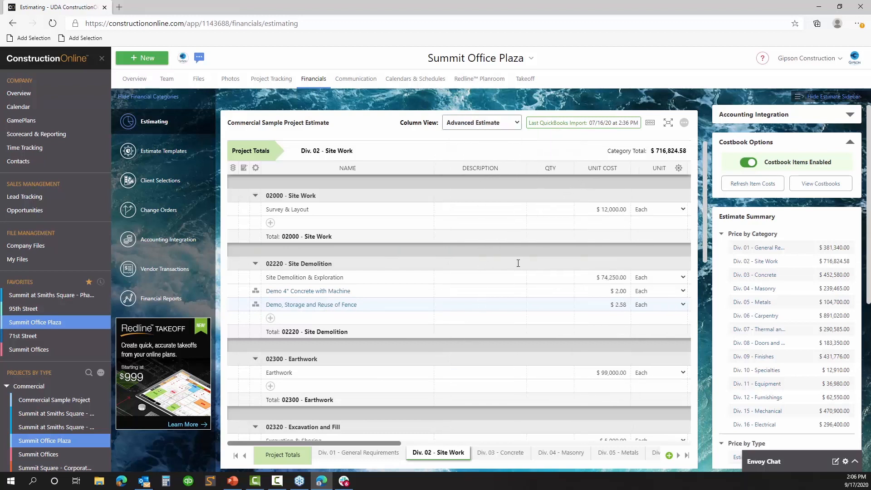
Step: Set the quantity of Demo 4" Concrete with Machine to 5000
left_click(535, 291)
type("5")
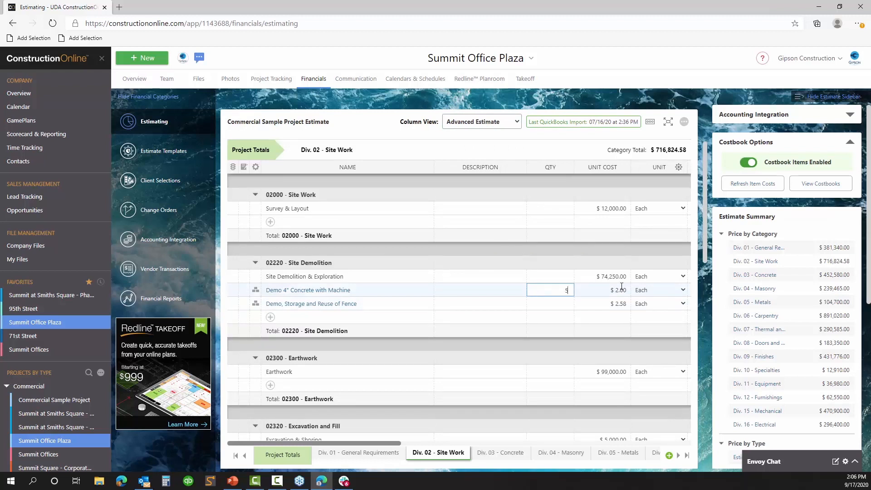
type("000")
key("Return")
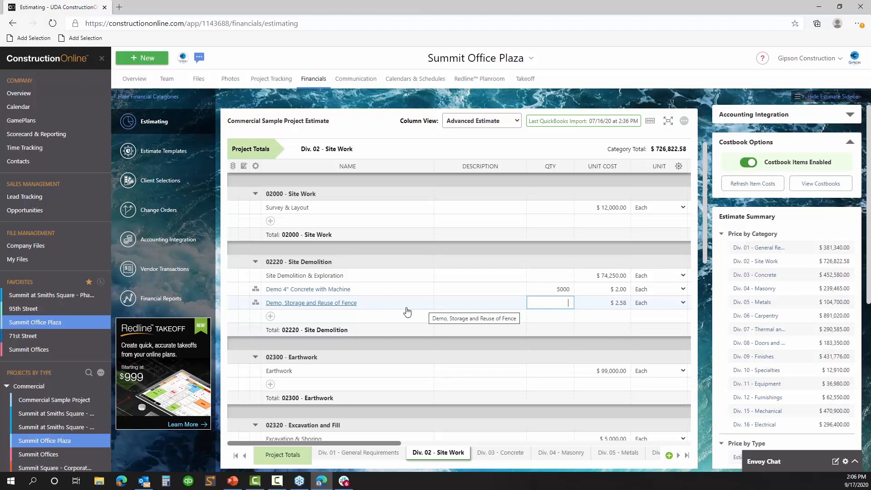
Step: Open the estimating page of the 95th Street project
scroll(407, 312, "down", 3)
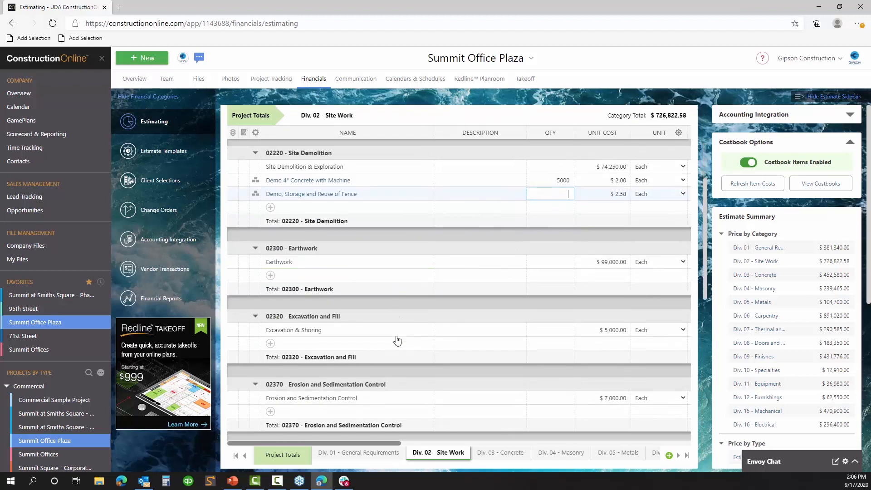
scroll(397, 336, "up", 5)
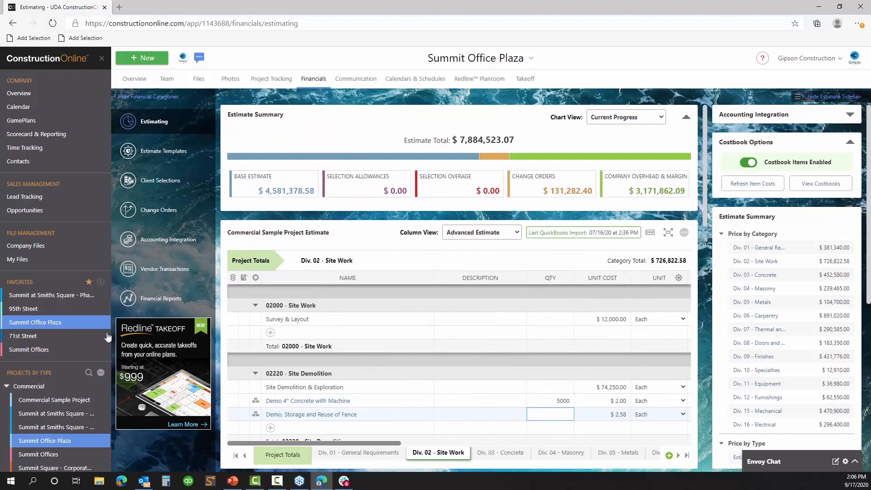
left_click(71, 313)
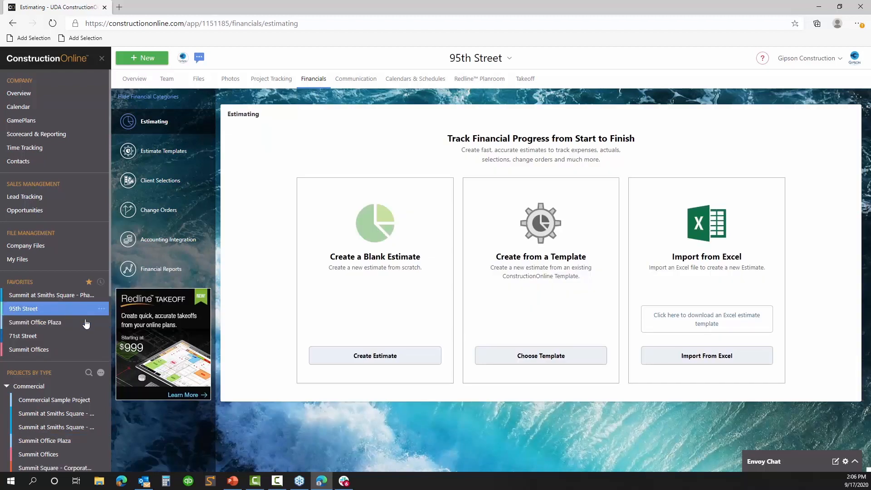
Step: Create a blank 95th Street Estimate with the Advanced (3-Level) detail level, Standard Calculation and the default tax settings
left_click(370, 357)
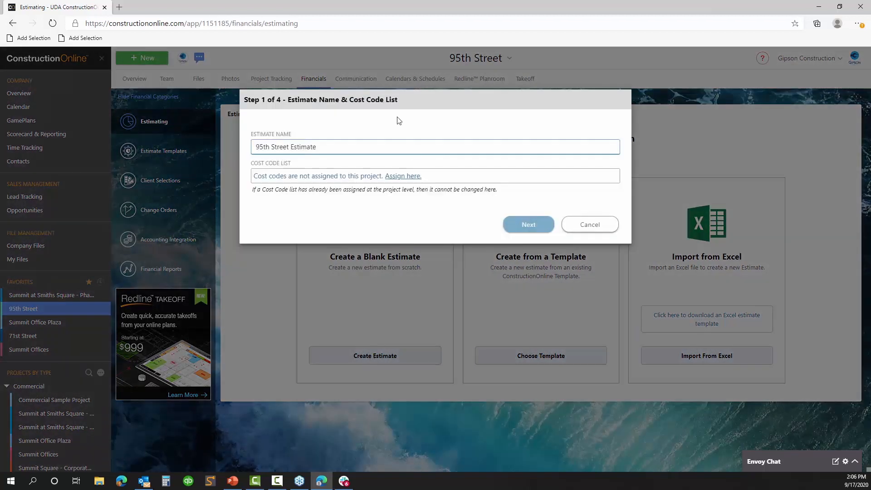
left_click(528, 225)
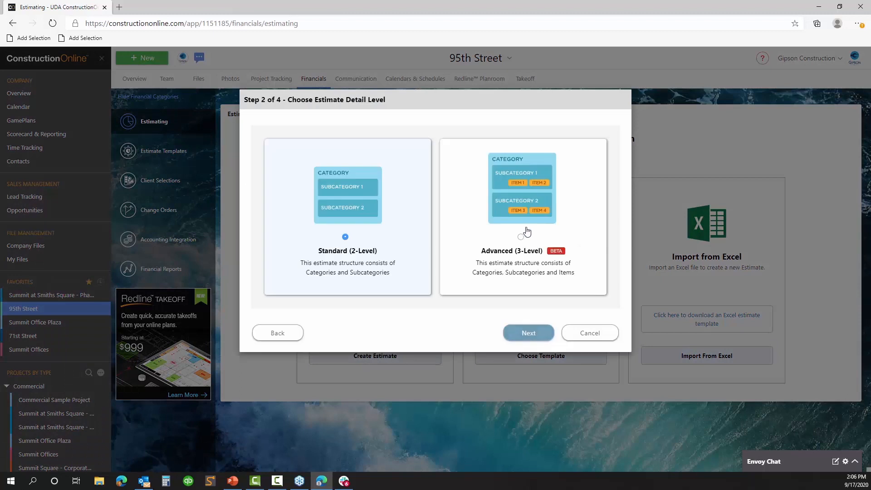
left_click(522, 249)
left_click(529, 333)
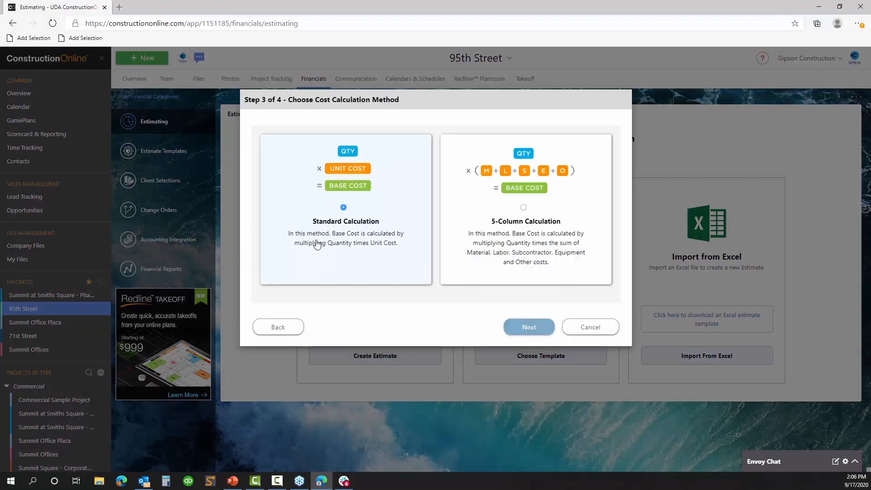
left_click(526, 327)
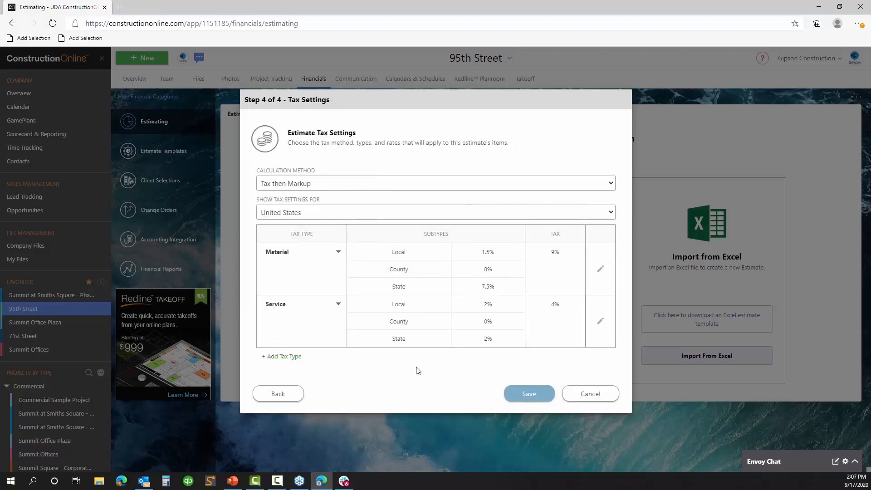
left_click(529, 394)
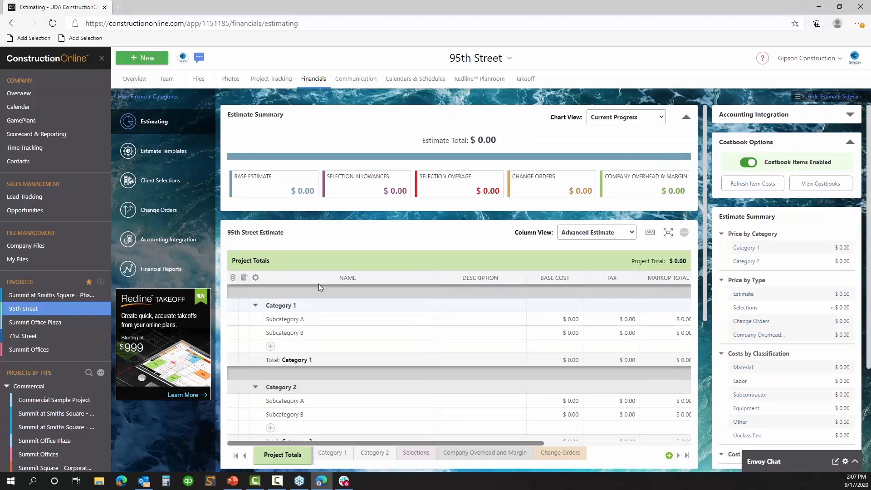
Step: Rename Category 1 as Planning and Category 2 as Site Work
left_click(424, 308)
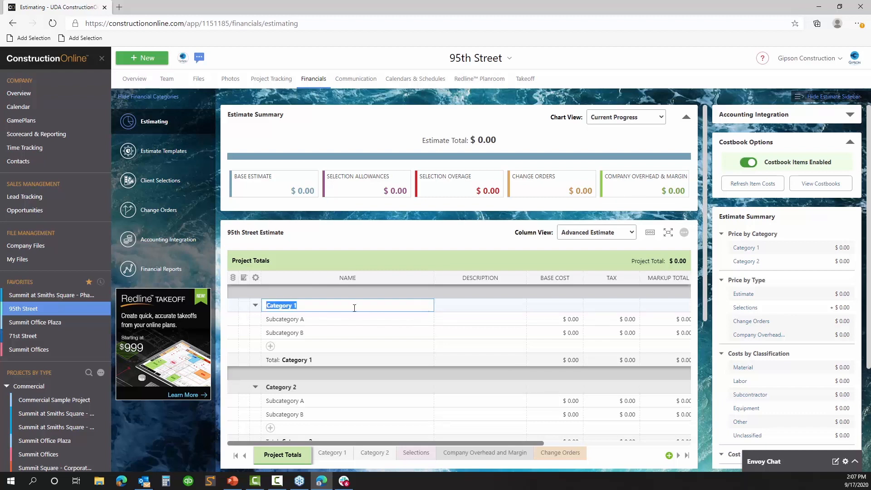
type("Planning")
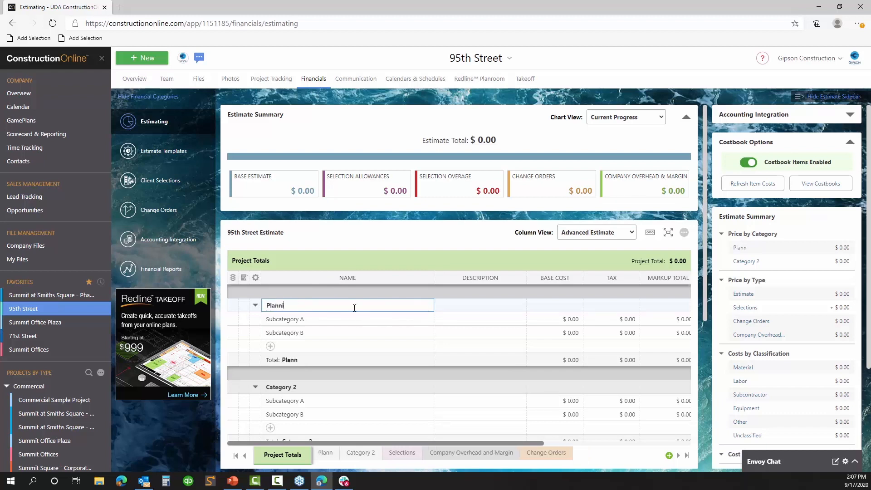
left_click(424, 389)
type("Sit")
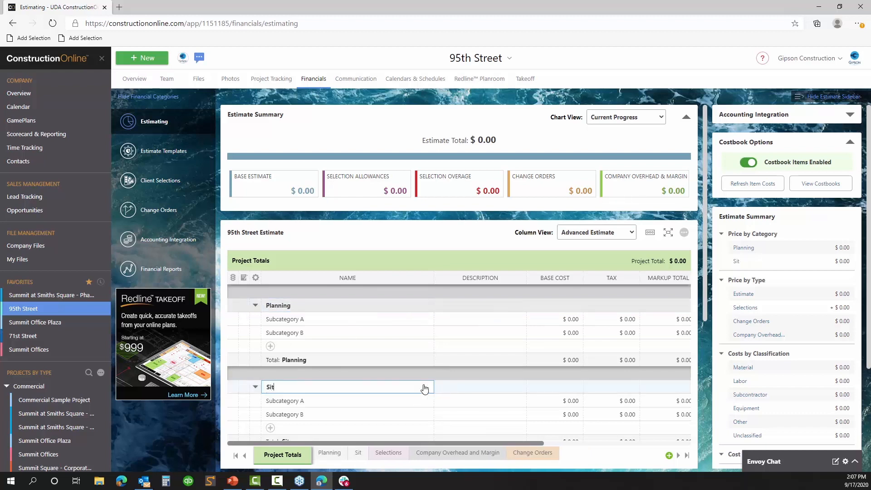
type("e Work")
Step: Add a new category named Foundation after Site Work in the project totals
scroll(424, 409, "down", 5)
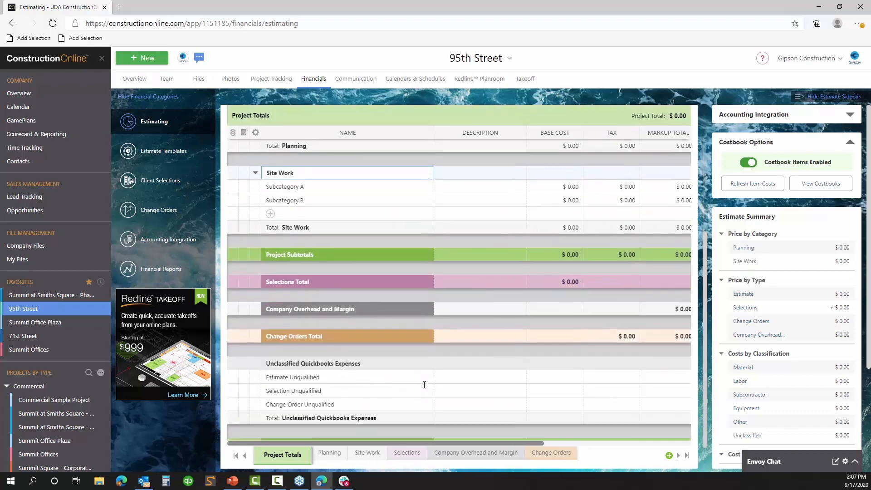
left_click(303, 239)
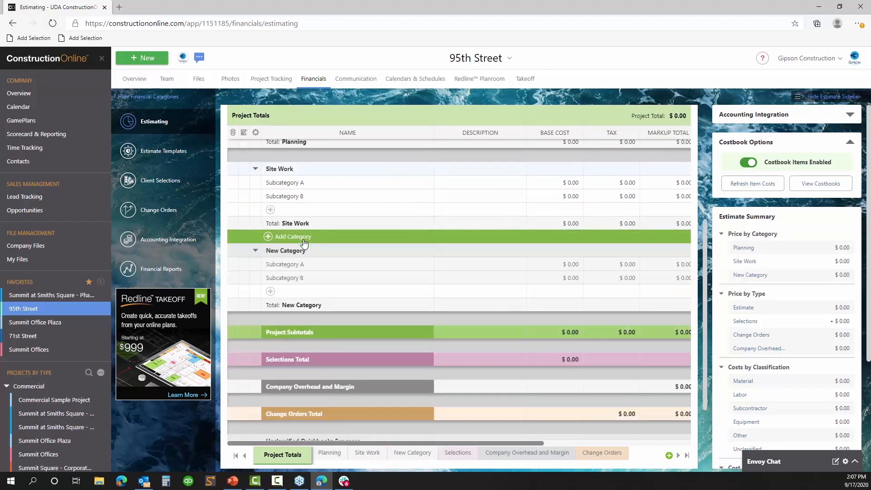
left_click(425, 252)
type("F")
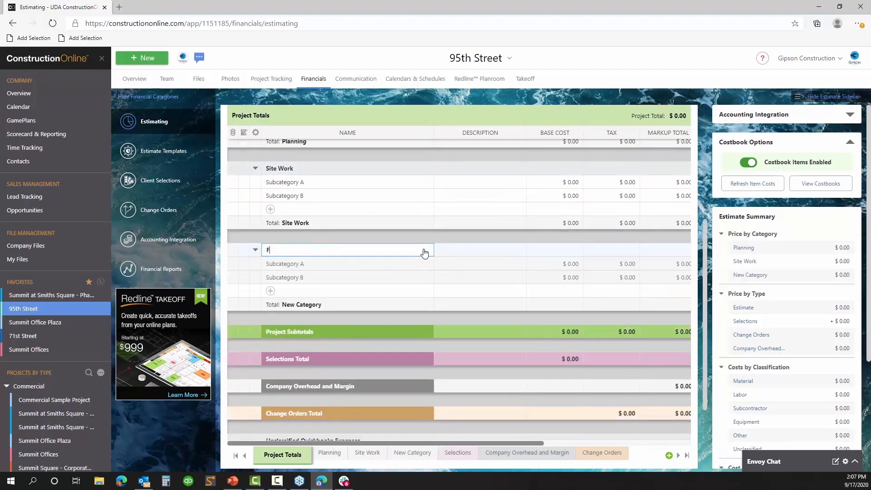
type("oundation")
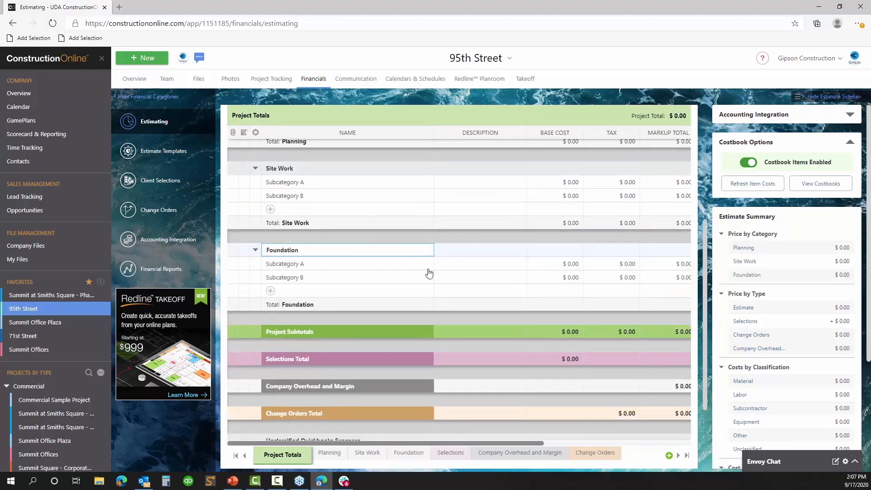
Step: Add another category named Framing after Foundation
left_click(428, 319)
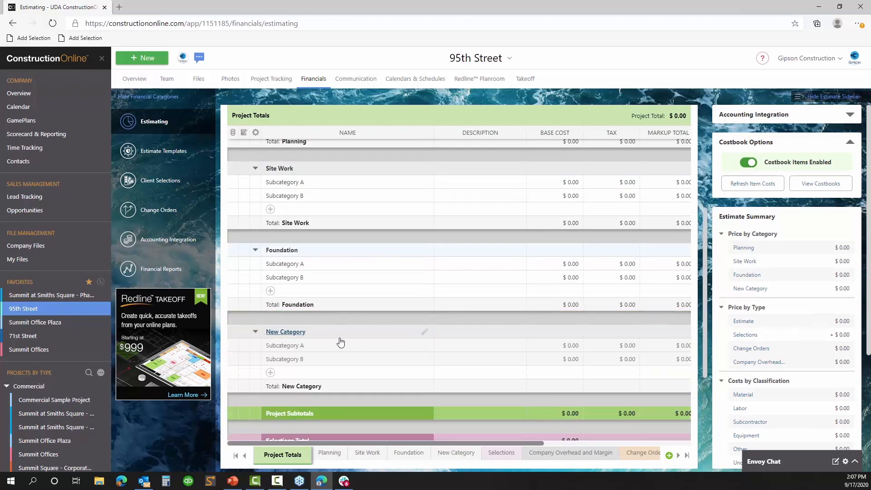
left_click(424, 332)
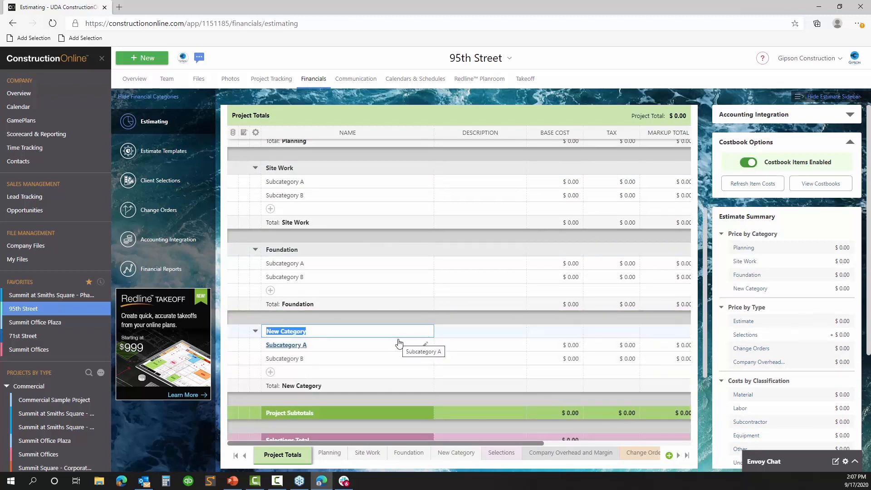
type("Framing")
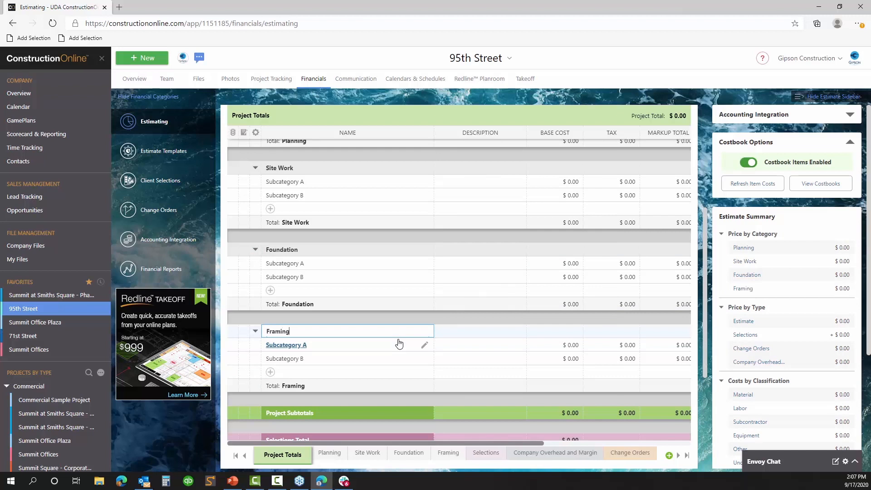
key("Return")
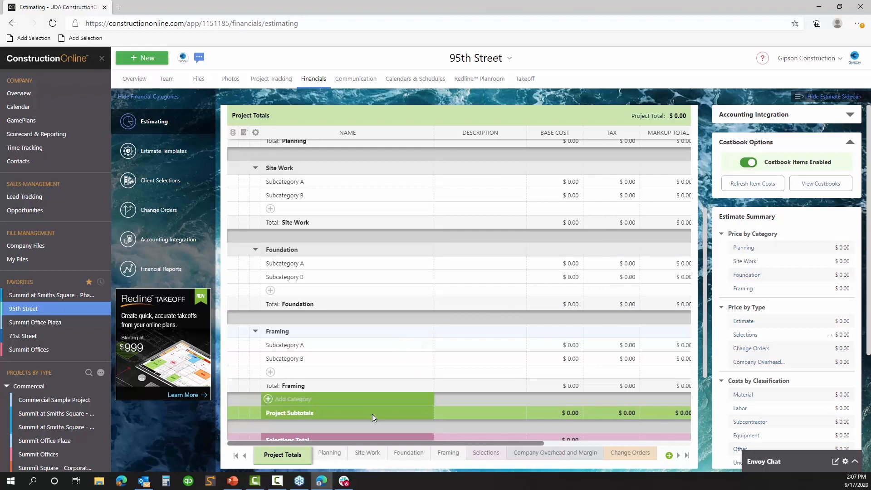
Step: In the Site Work category, rename Subcategory A as Site Prep and Subcategory B as Demolition
left_click(374, 455)
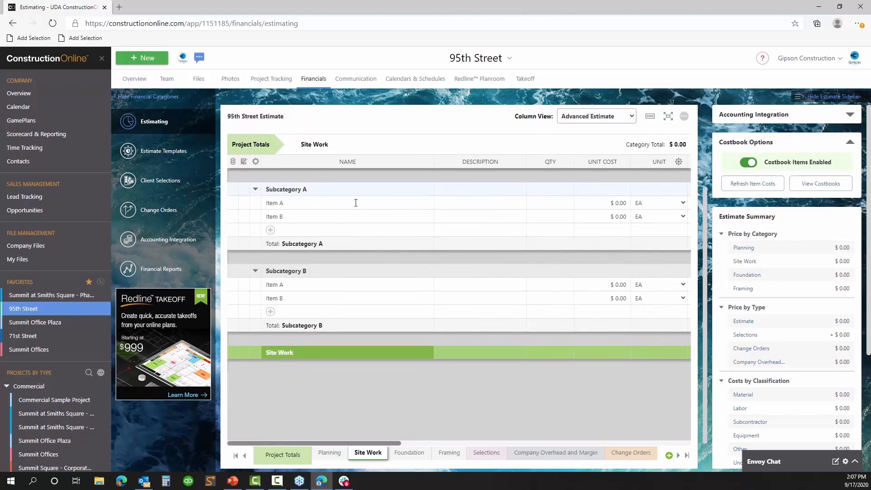
left_click(410, 190)
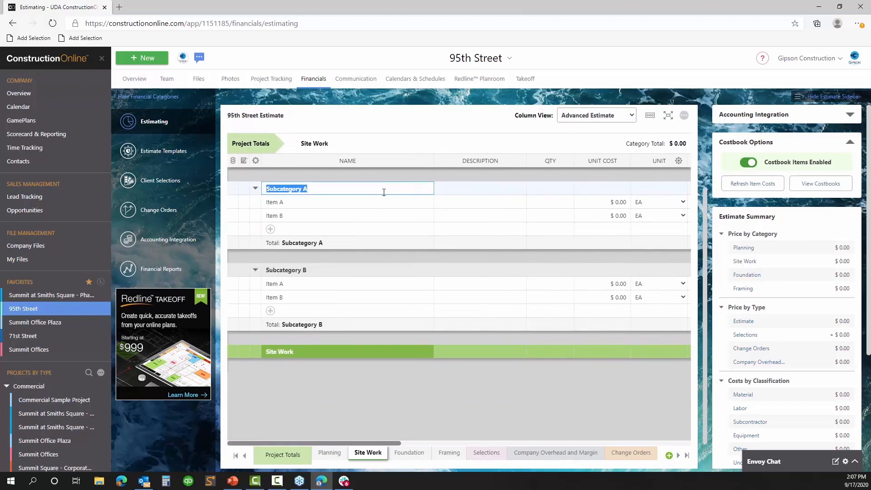
type("Site Pr")
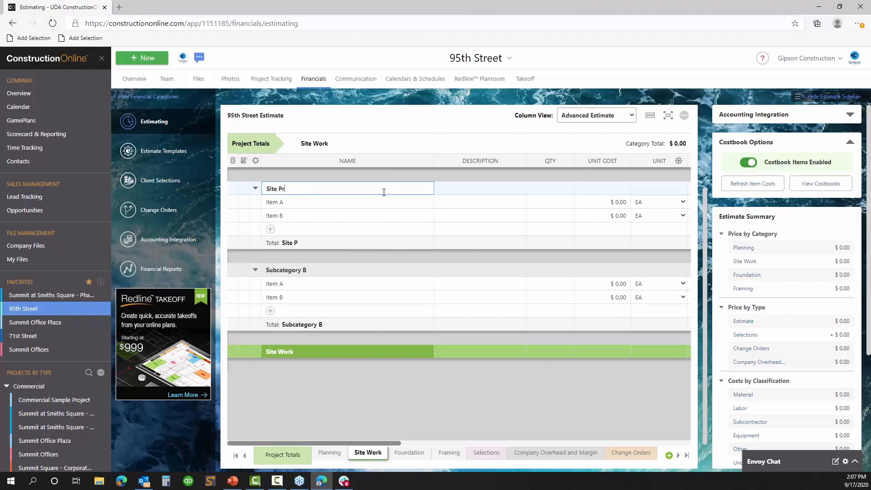
type("ep")
left_click(358, 269)
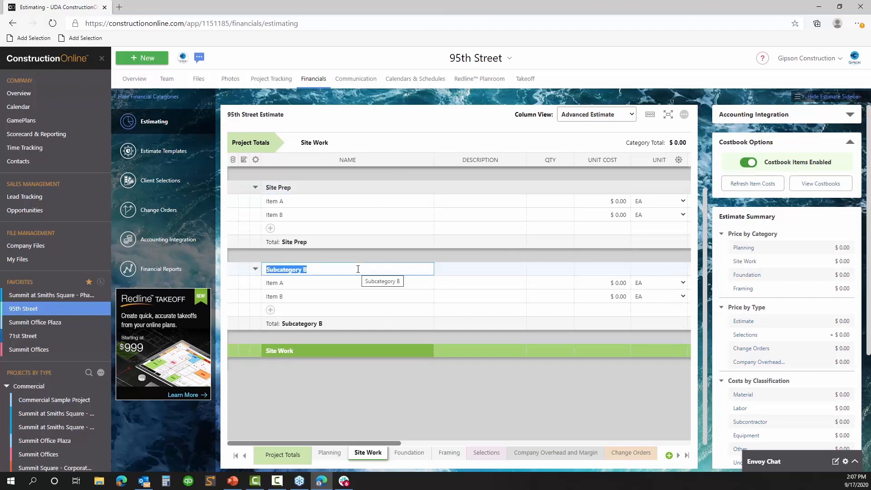
type("Demolition")
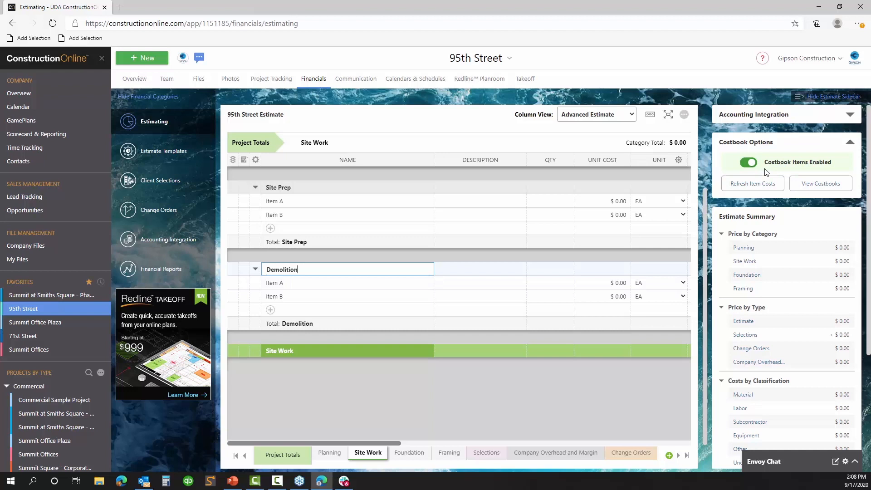
Step: Search the costbooks for "demo" and add Demo 4" Concrete with Machine as a new item under Demolition
left_click(296, 308)
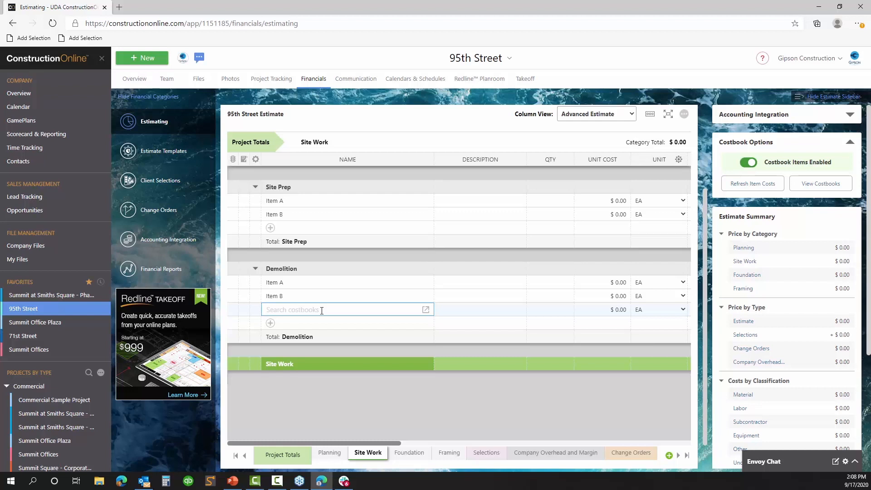
type("demo")
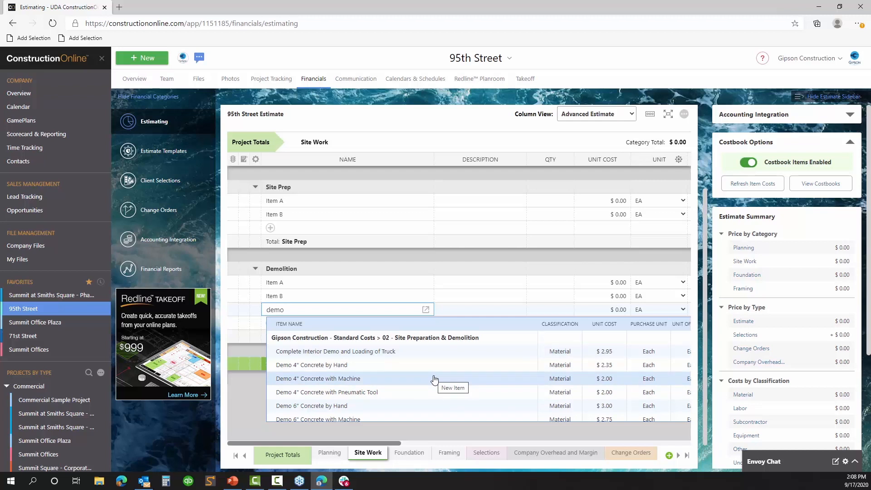
left_click(381, 379)
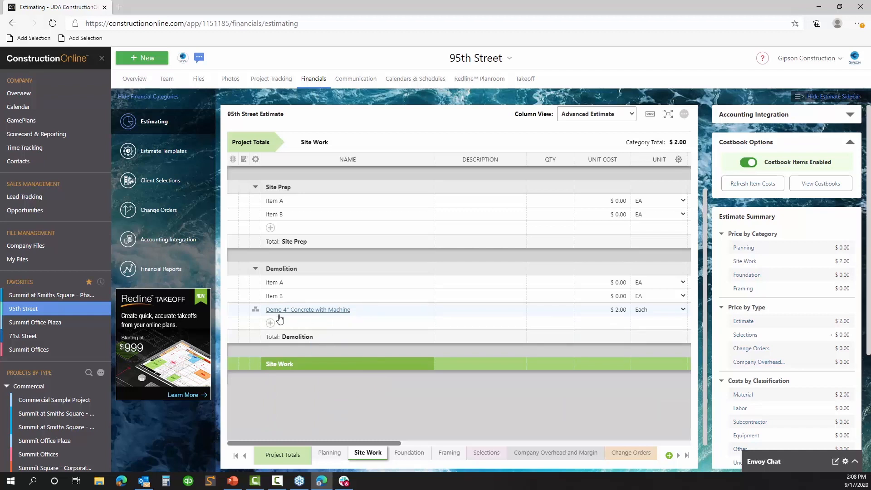
Step: Review the classification options of the Demo 4" Concrete with Machine item and set its quantity to 5000
left_click(256, 310)
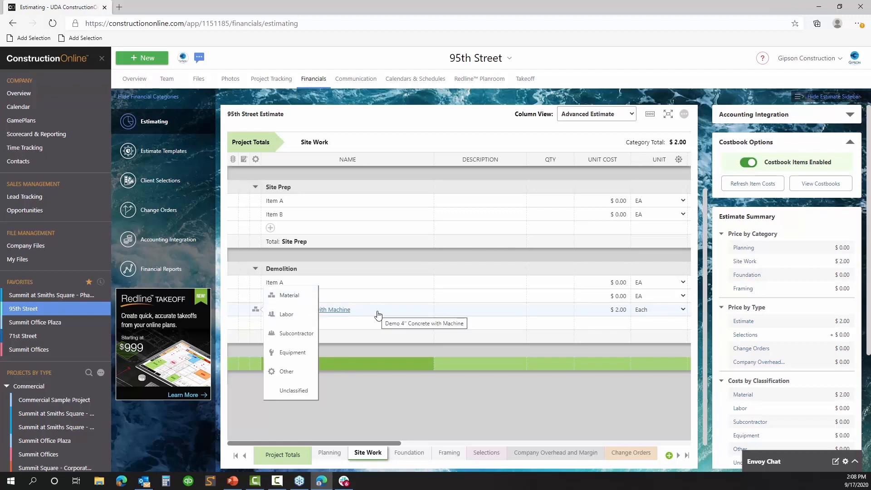
left_click(604, 310)
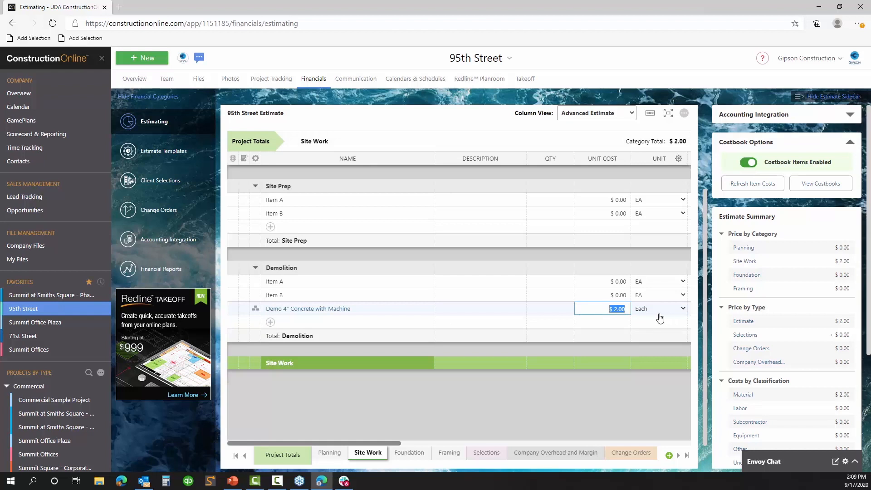
left_click(546, 311)
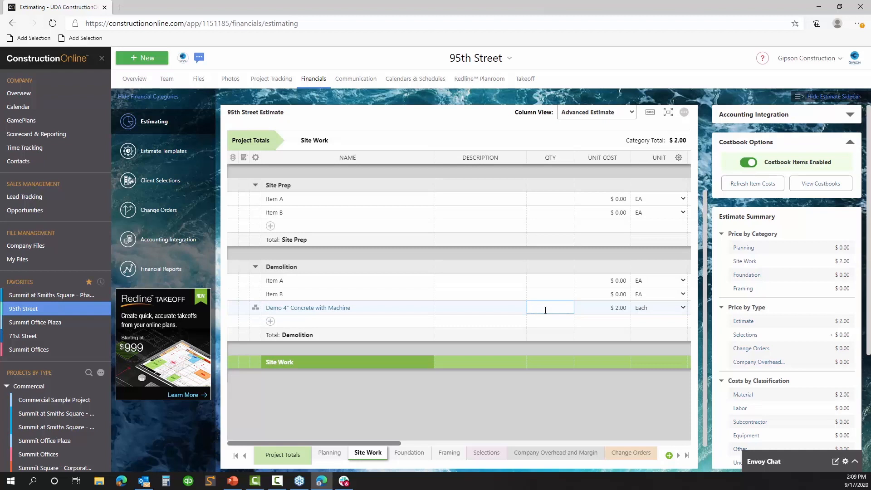
type("5000")
key("Return")
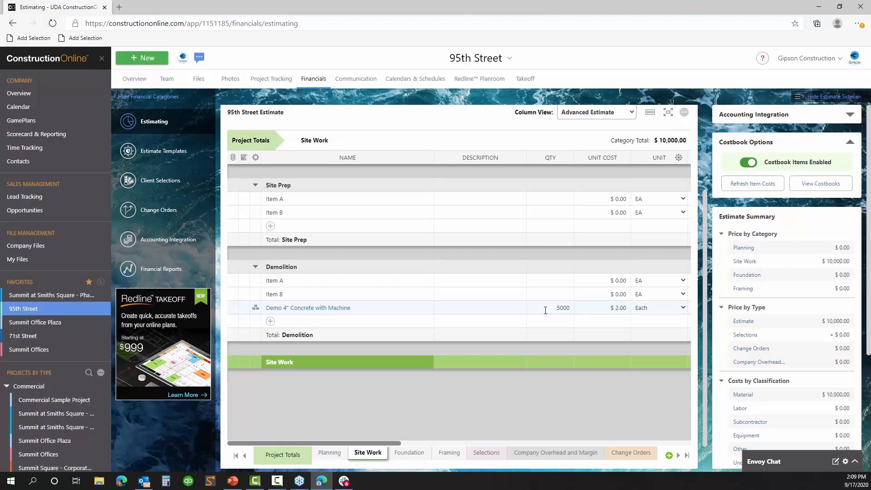
Step: Search the costbooks for "demo" again and add Demo Brick or CMU with Pneumatic Tool and Add Shoring under Demolition
left_click(305, 325)
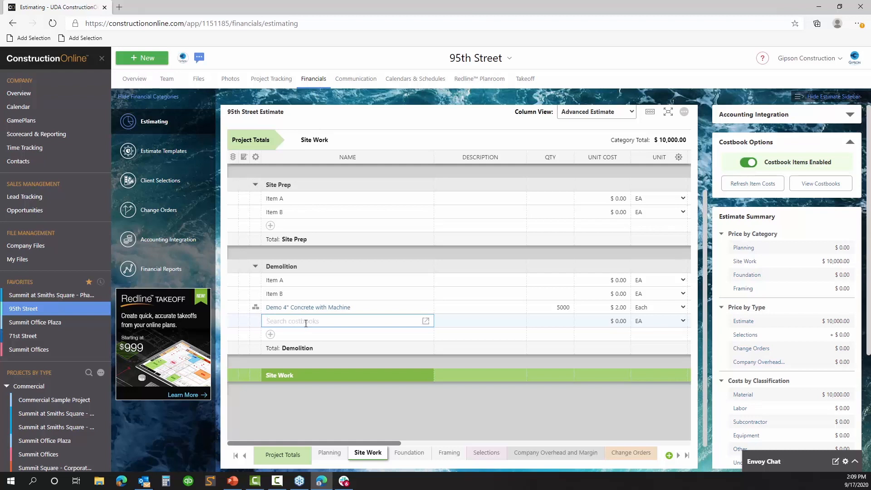
type("demo")
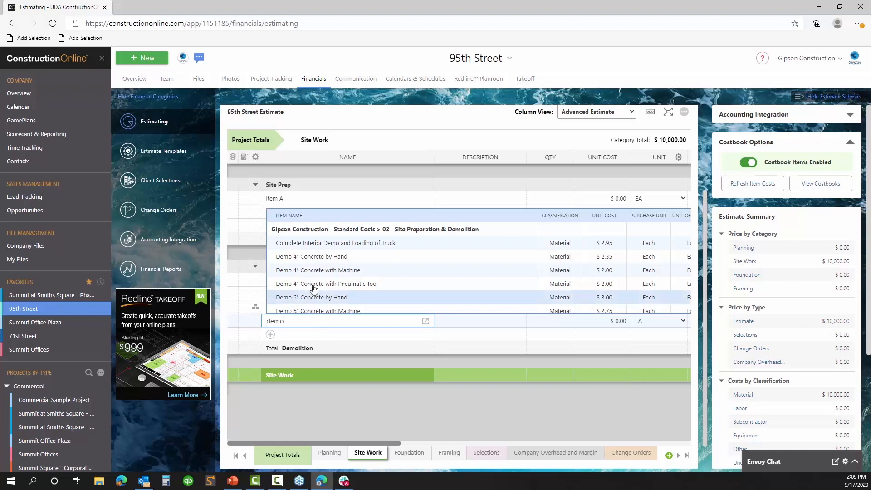
scroll(363, 282, "down", 5)
scroll(365, 286, "up", 5)
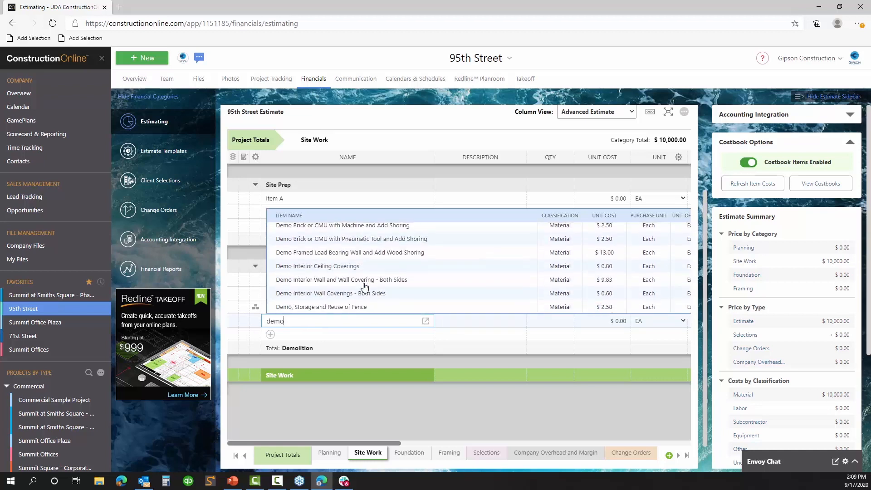
scroll(364, 286, "down", 2)
scroll(364, 286, "down", 1)
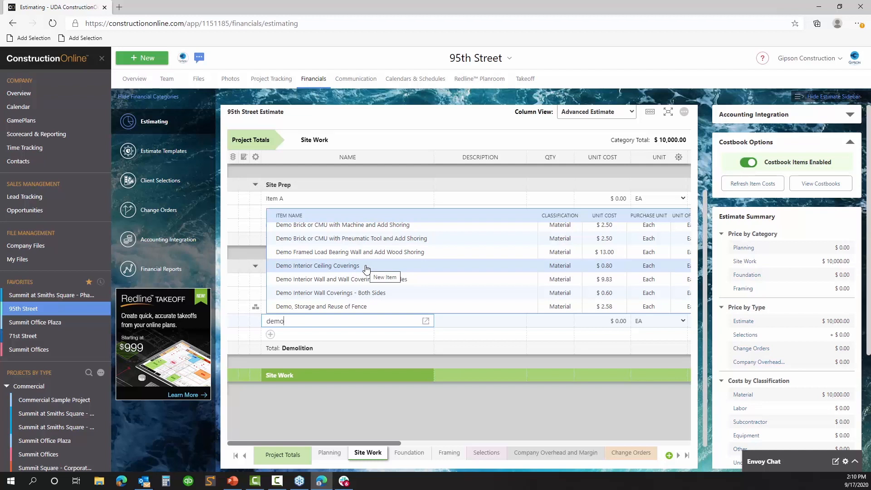
left_click(371, 239)
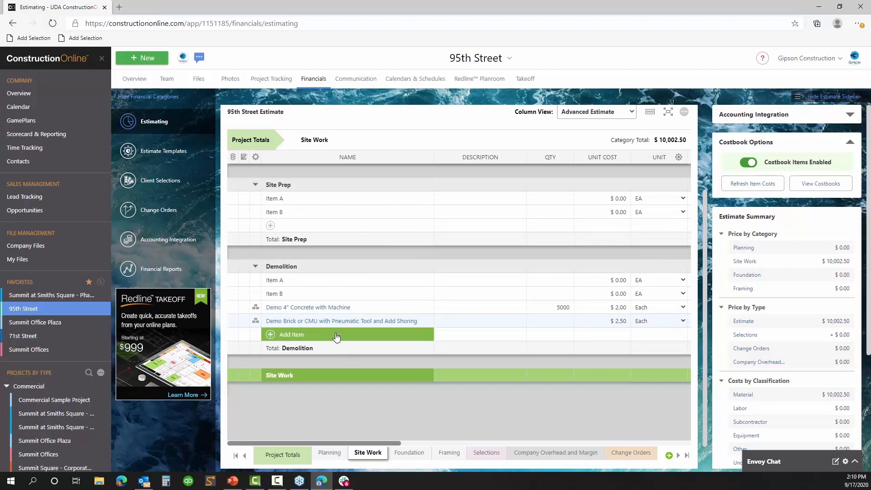
Step: Start another Demolition item from the costbook database, with Gipson Construction - Standard Costs as the selected costbook
left_click(336, 337)
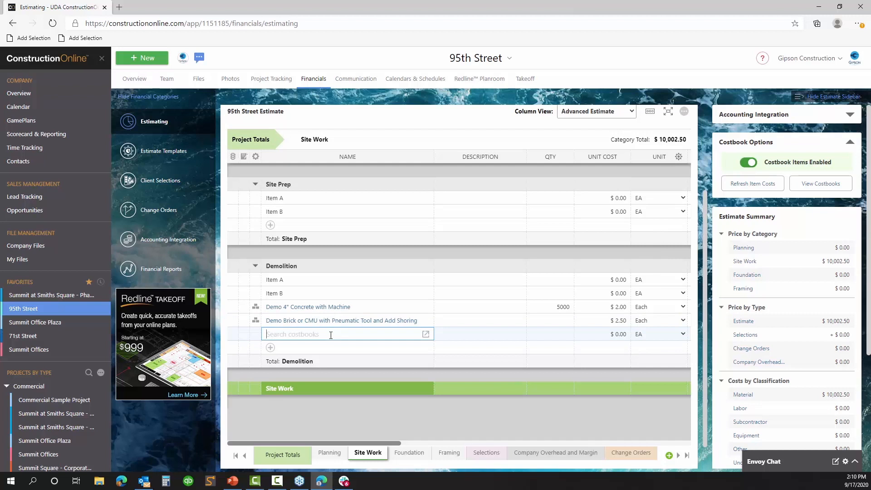
left_click(425, 335)
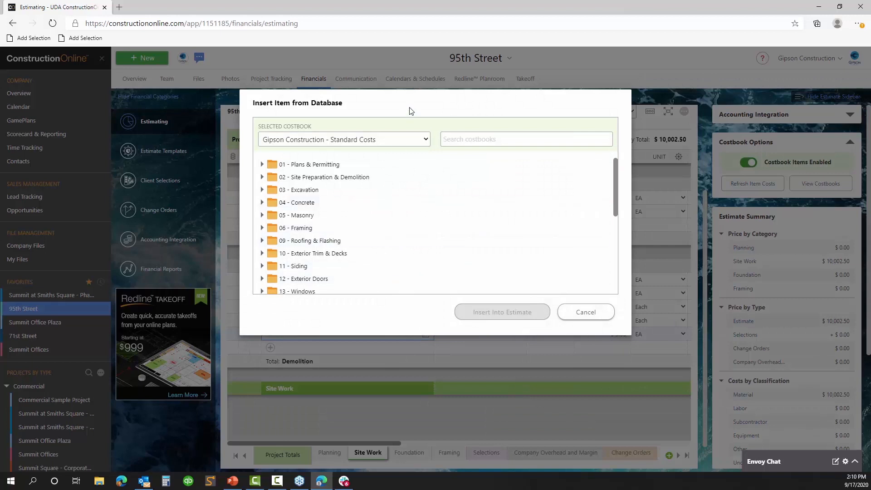
left_click_drag(411, 107, 419, 88)
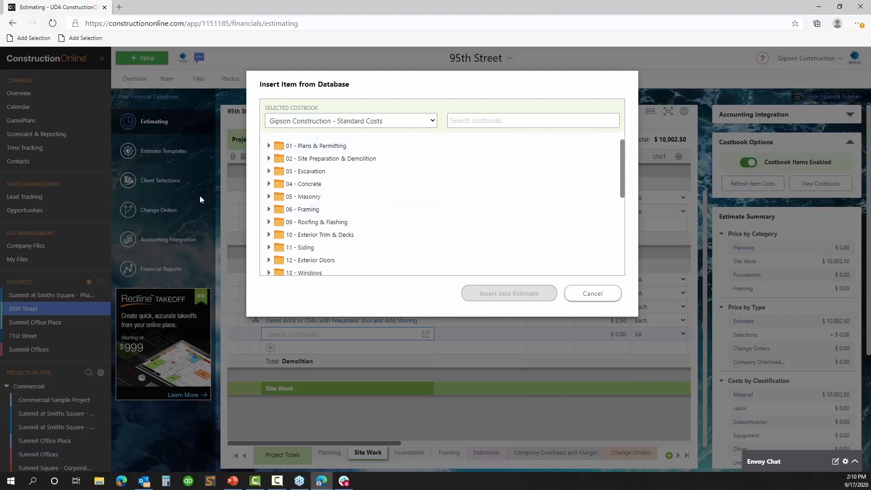
left_click(390, 123)
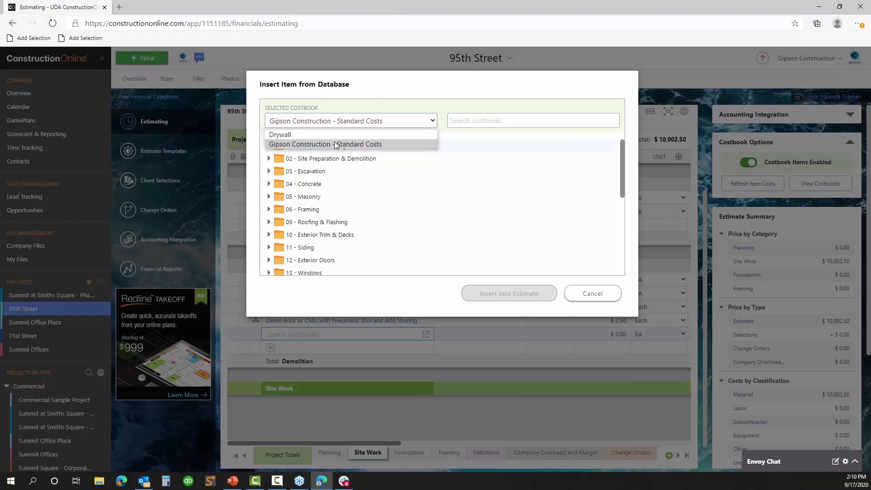
left_click(371, 144)
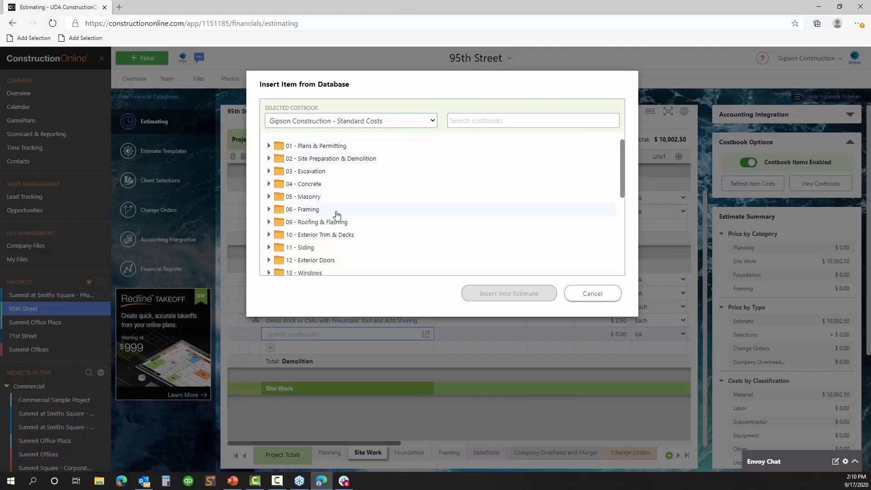
Step: Insert Demo Brick or CMU with Machine and Add Shoring from the 02 - Site Preparation & Demolition costbook folder under Demolition
scroll(341, 222, "down", 1)
scroll(341, 222, "down", 2)
scroll(295, 206, "up", 3)
left_click(268, 159)
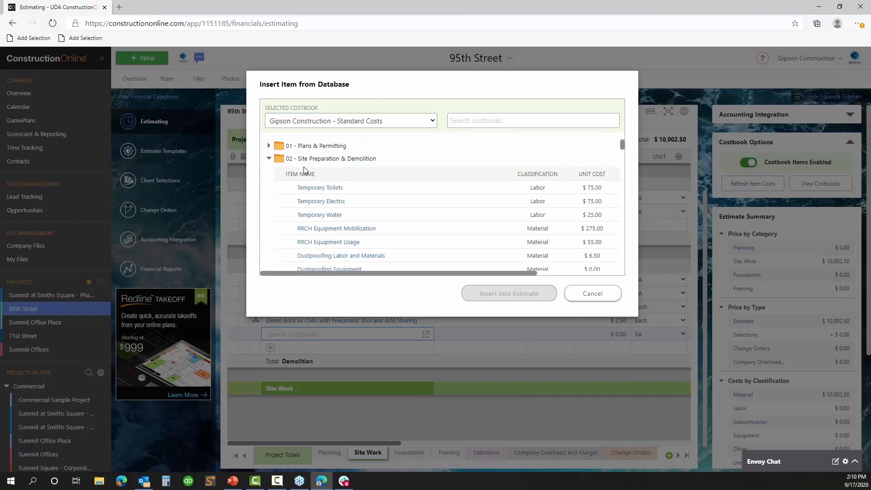
scroll(408, 229, "down", 1)
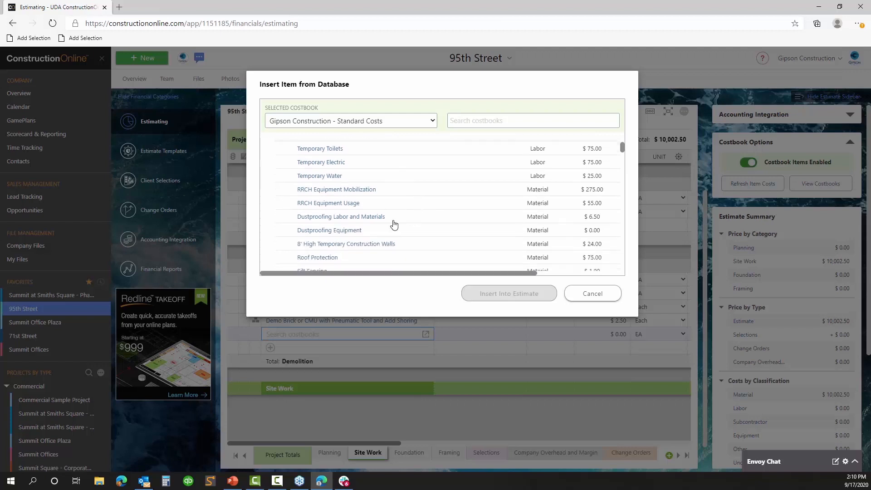
scroll(358, 187, "down", 2)
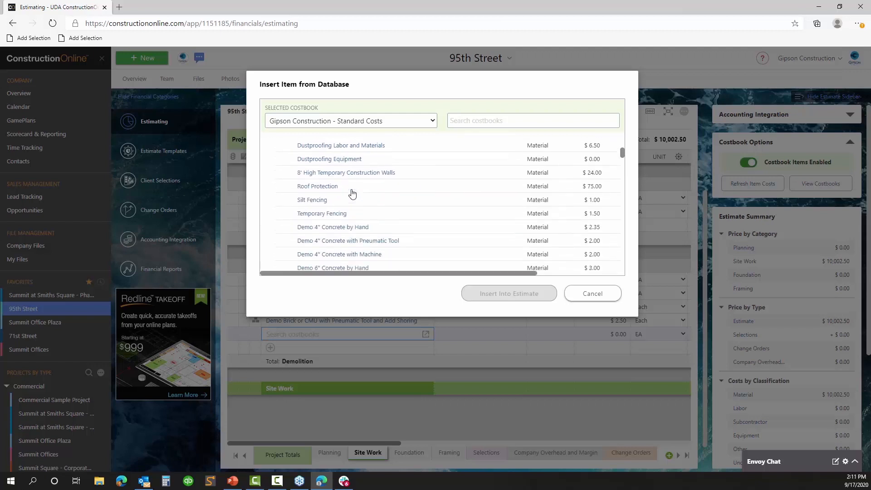
scroll(353, 196, "down", 2)
scroll(370, 236, "up", 2)
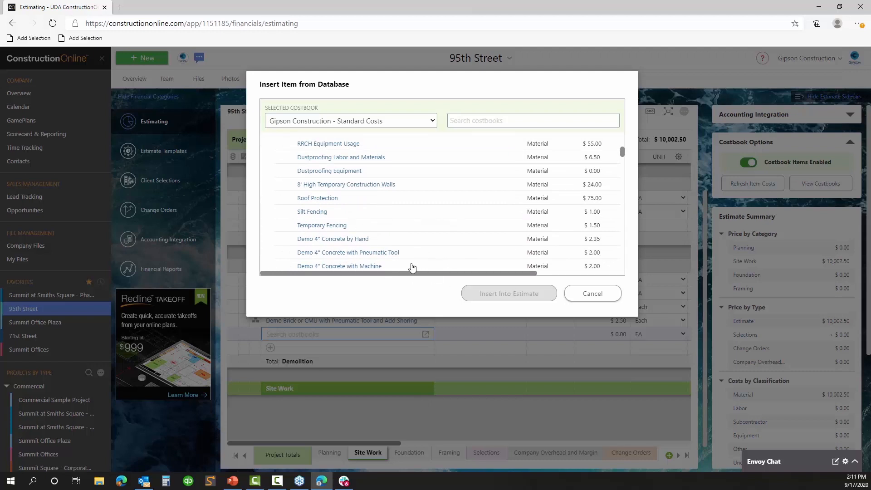
scroll(398, 235, "up", 1)
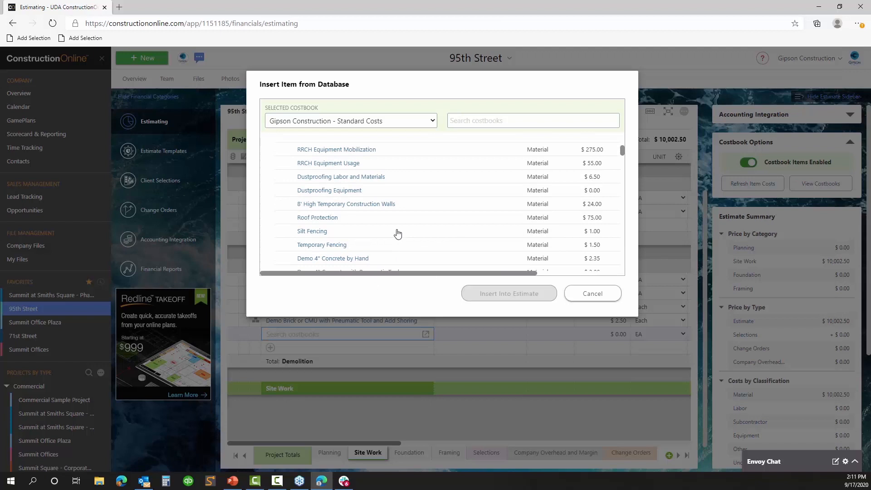
scroll(327, 200, "up", 2)
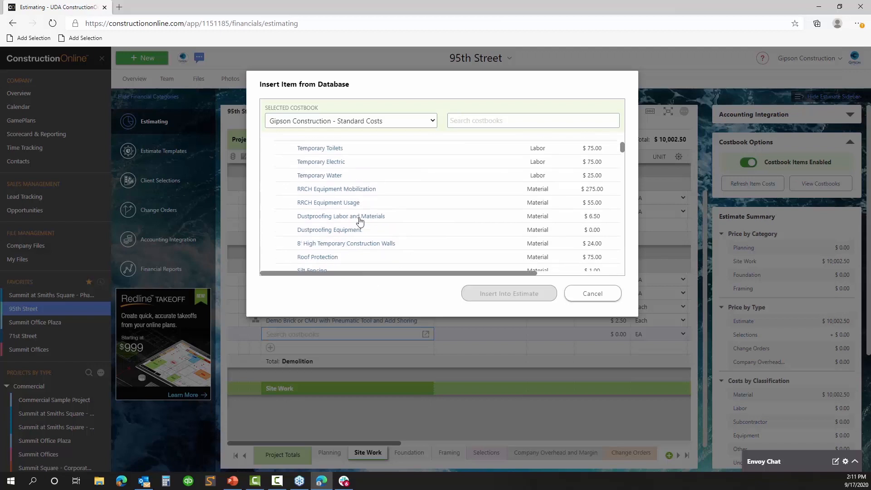
scroll(341, 200, "down", 8)
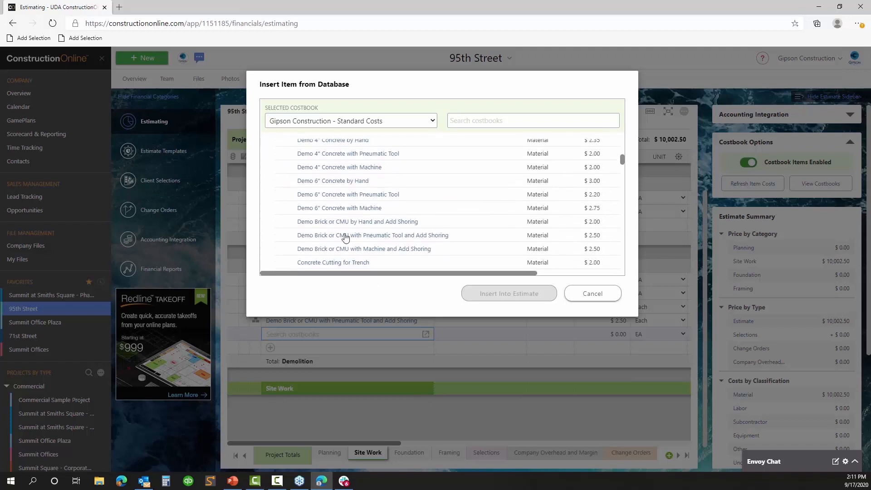
scroll(364, 247, "down", 1)
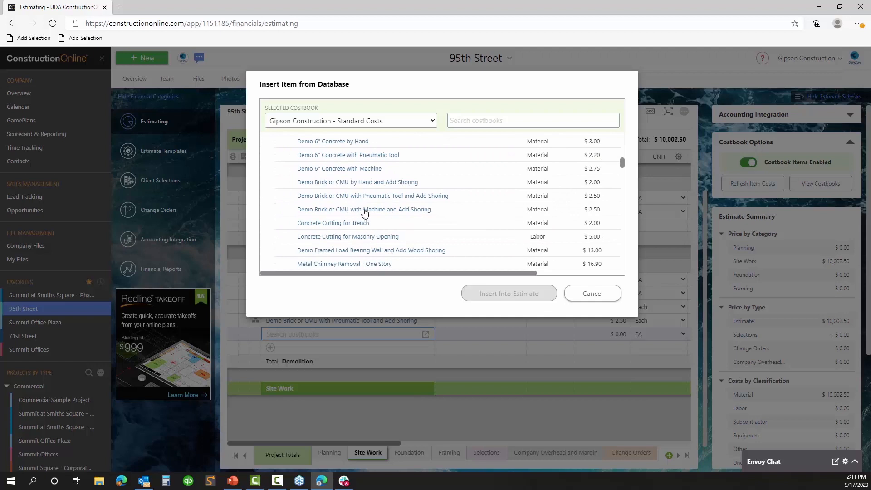
left_click(381, 209)
left_click(520, 296)
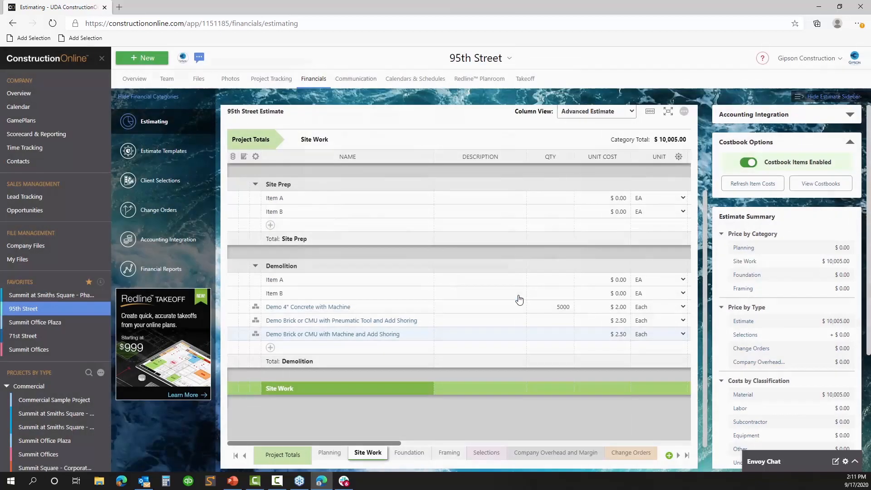
Step: Set the quantity to 2500 for Demo Brick or CMU with Pneumatic Tool and Add Shoring and 1000 for the Machine version
left_click(553, 323)
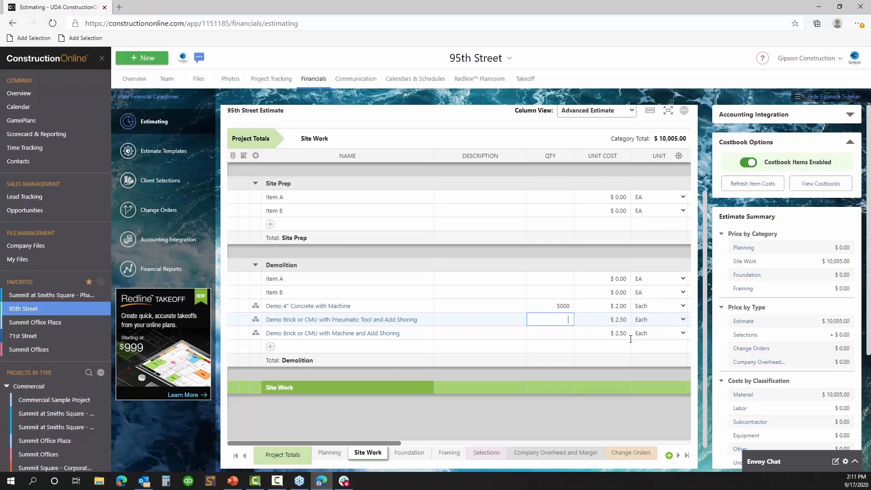
type("2500")
key("Return")
type("1000")
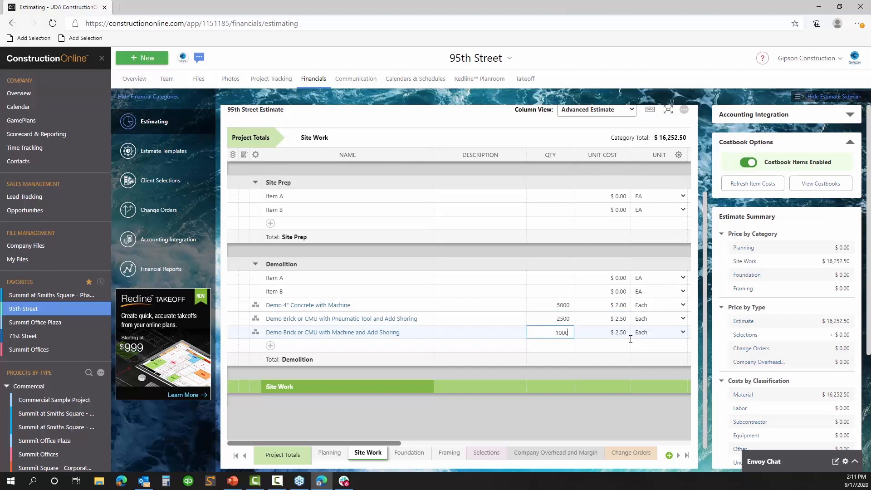
key("Return")
Step: Return to the project totals and refresh the costbook costs of all items in the 95th Street estimate
left_click(334, 454)
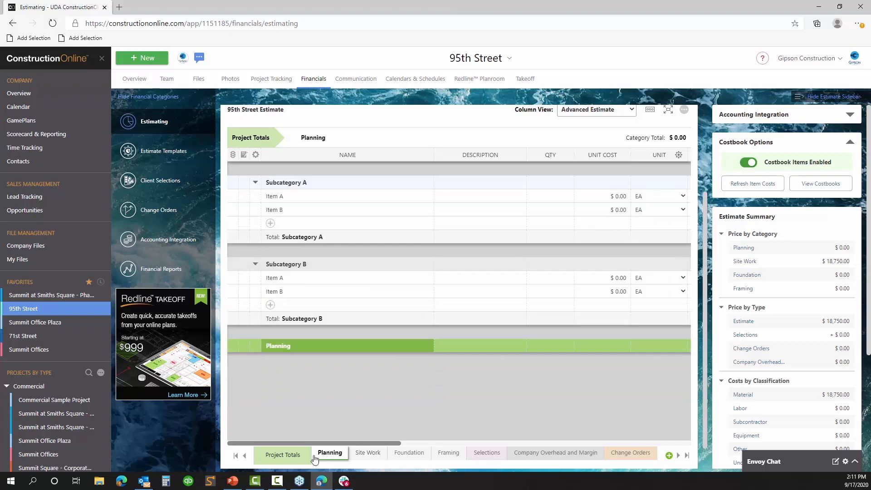
left_click(295, 458)
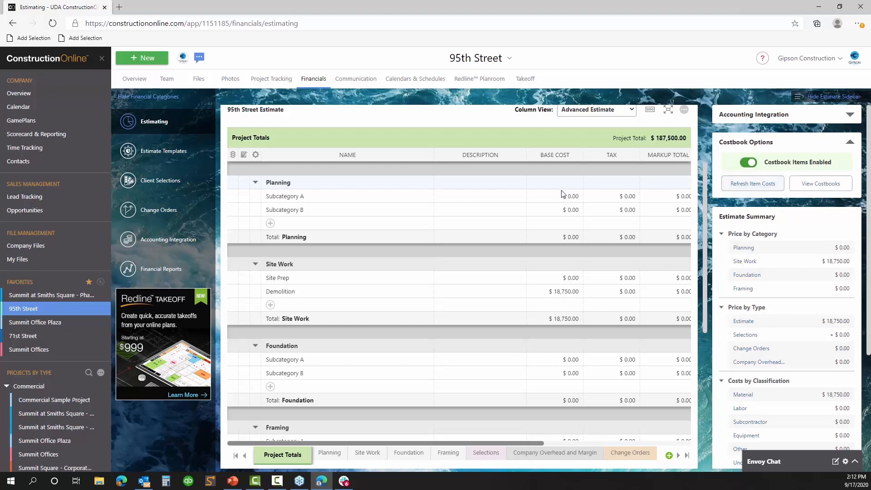
left_click(775, 186)
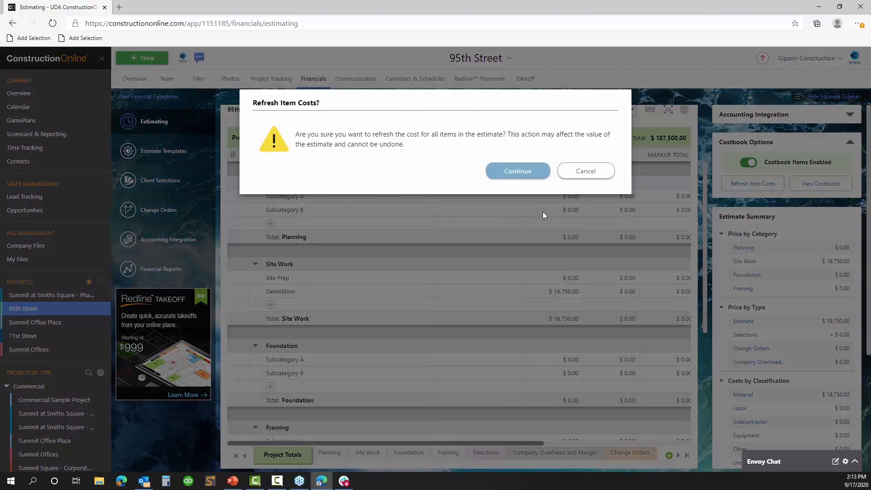
left_click(532, 176)
left_click(507, 173)
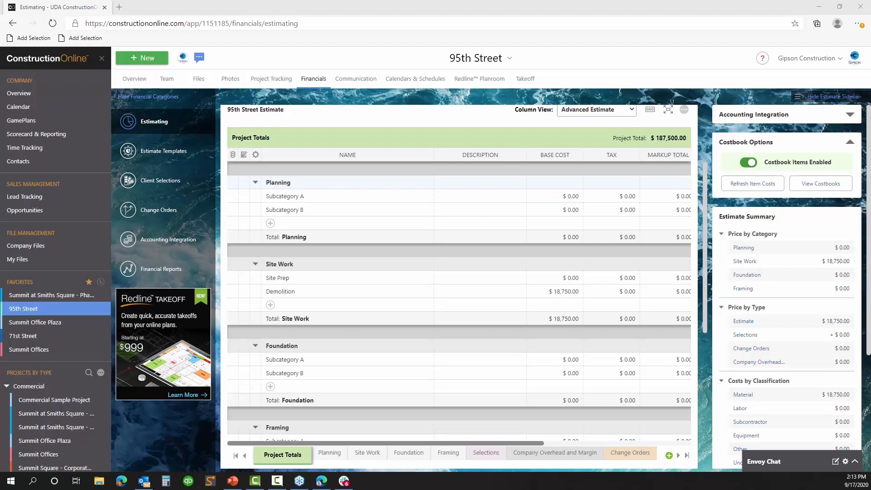
scroll(543, 270, "up", 3)
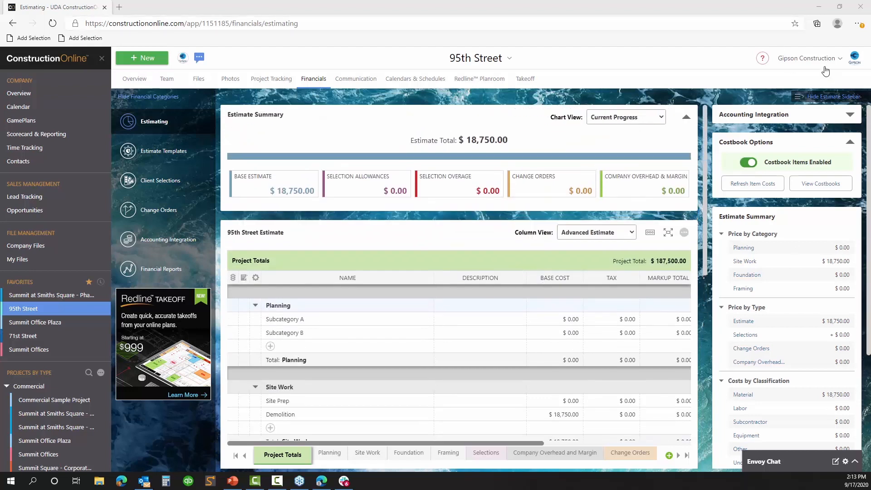
scroll(516, 235, "down", 3)
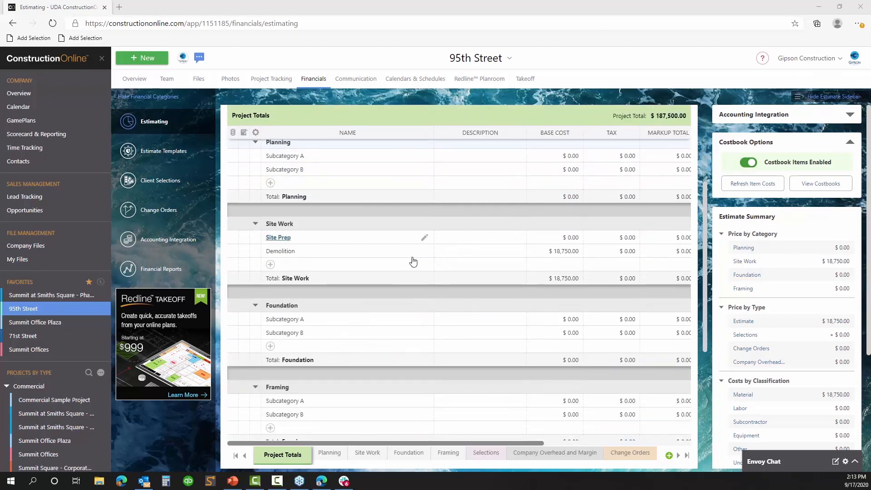
Step: Rename Subcategory A in the Framing category as Framing Material
left_click(408, 456)
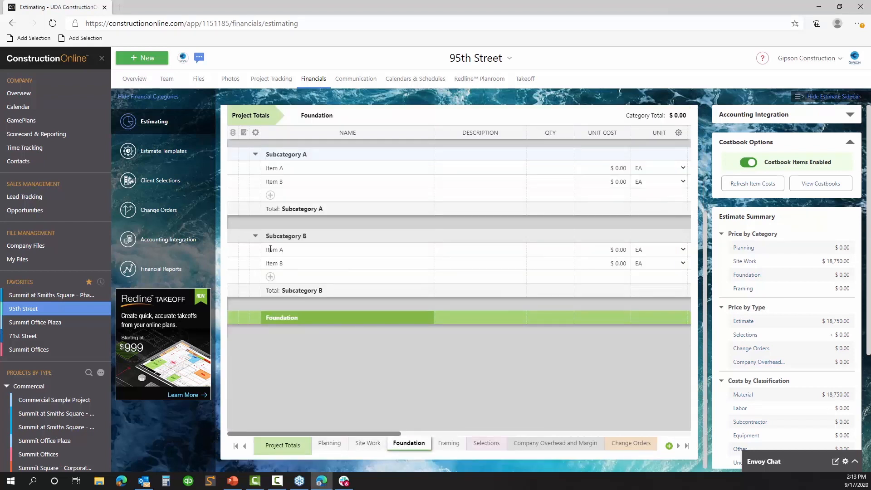
left_click(449, 443)
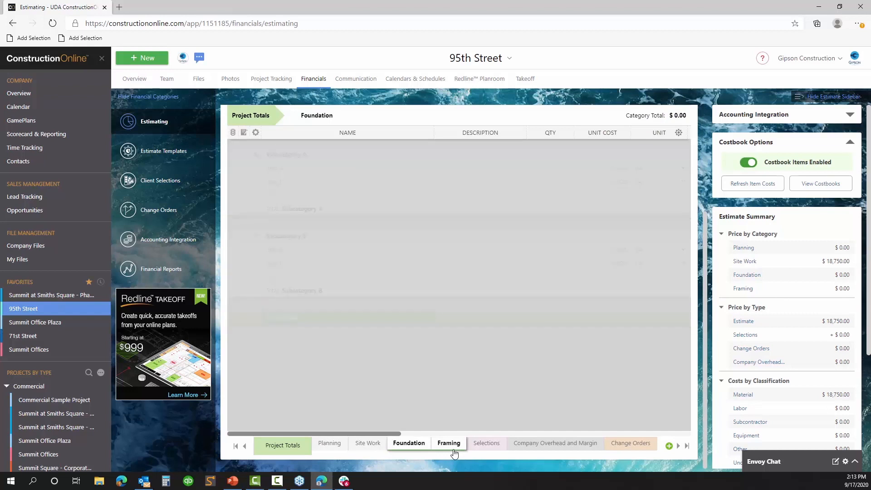
left_click(323, 155)
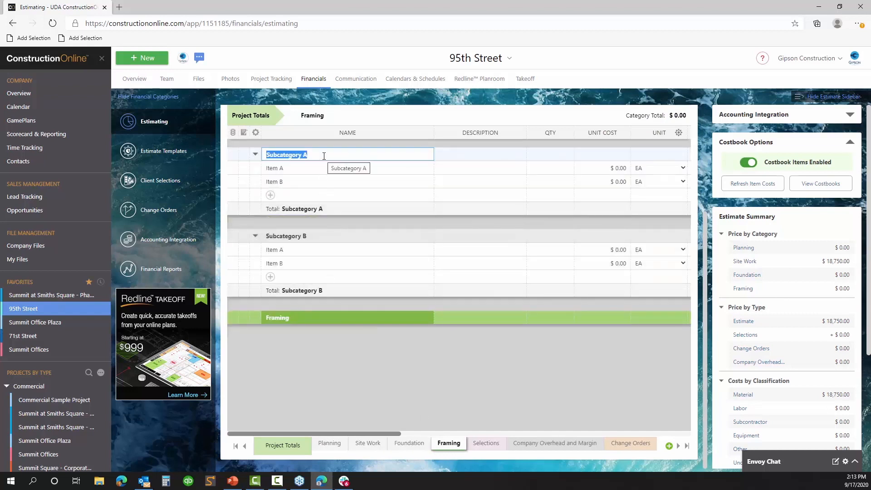
type("framing")
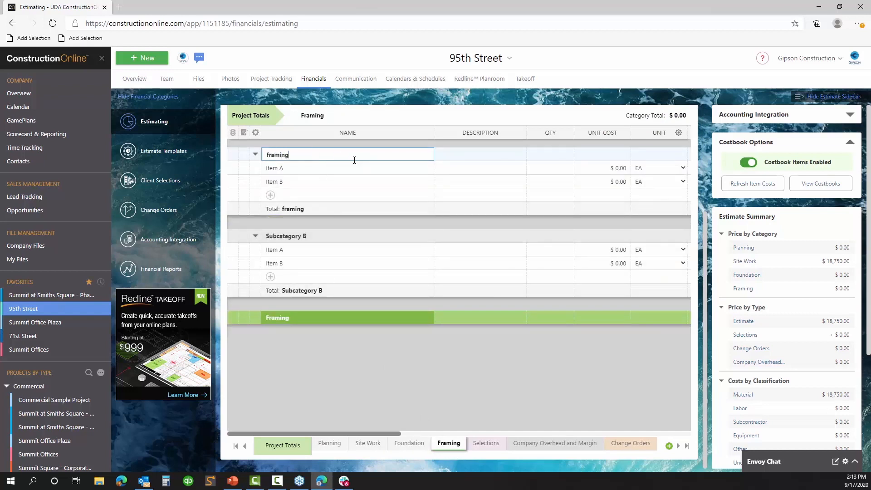
key("BackSpace")
key("BackSpace")
key("BackSpace")
key("BackSpace")
key("BackSpace")
key("BackSpace")
type("Framing Ma")
type("ial")
Step: Search the costbooks for "lumb" and replace Item A under Framing Material with Treated Lumber Deck Surface Boards
left_click(332, 168)
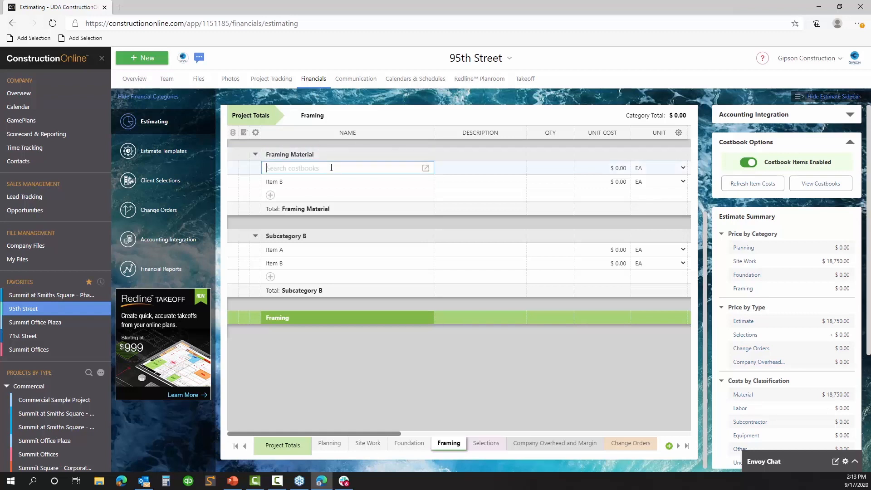
type("lumb")
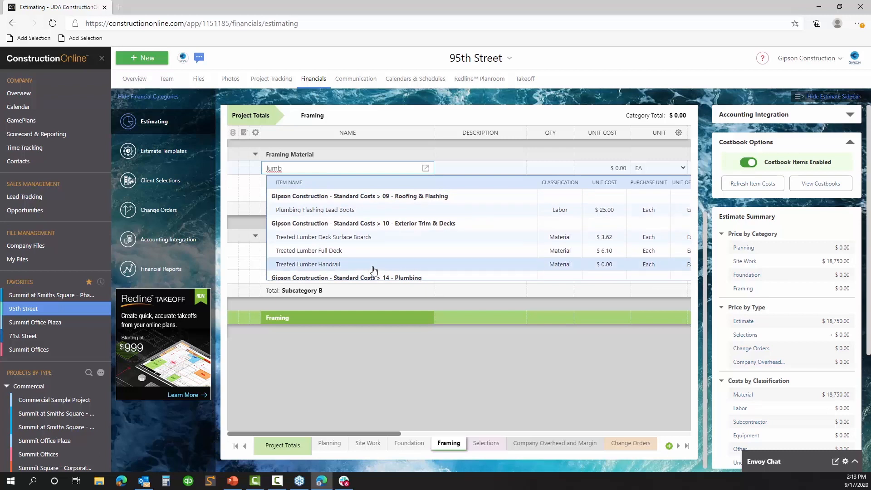
left_click(377, 238)
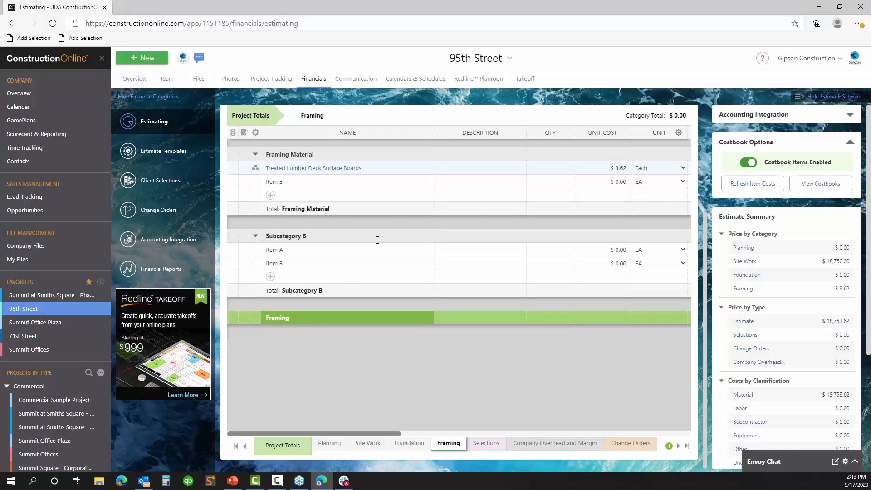
Step: Examine the 03 - Excavation items in the costbook database for Item B under Framing Material without inserting any
left_click(385, 183)
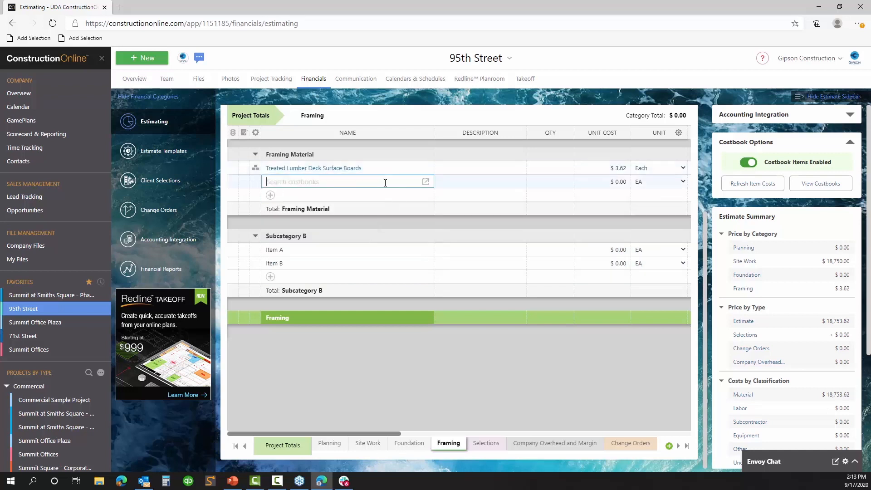
left_click(427, 183)
left_click(309, 191)
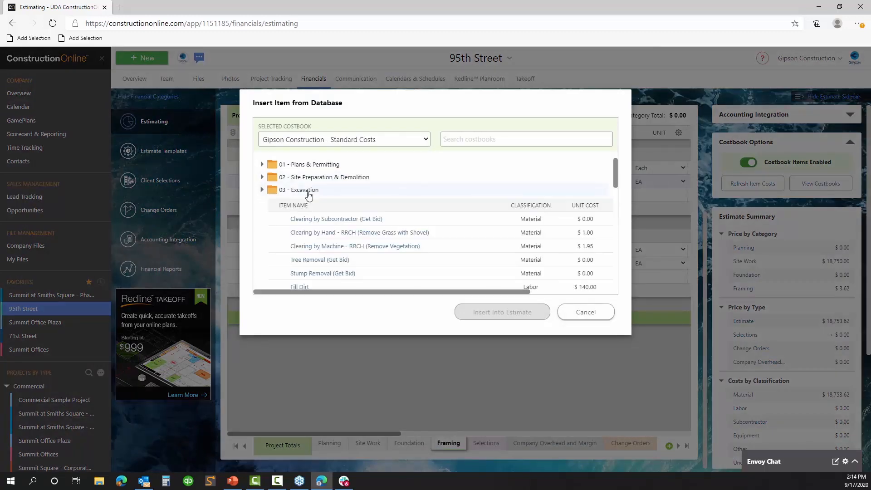
right_click(415, 220)
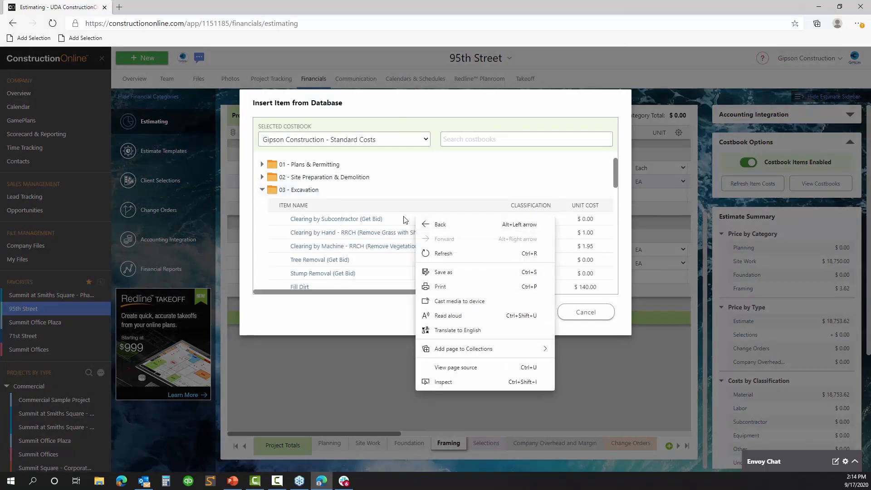
left_click(404, 221)
mouse_move(411, 292)
left_mouse_down()
mouse_move(555, 293)
mouse_move(394, 291)
left_mouse_up()
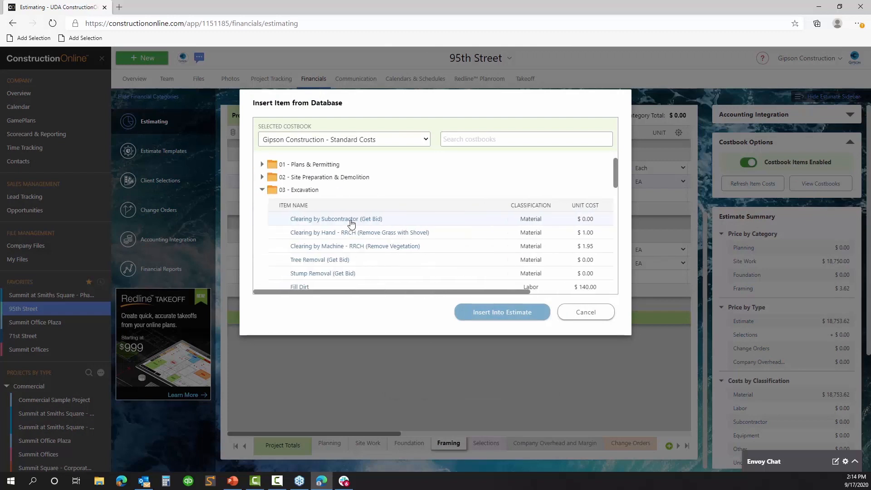
left_click(352, 221)
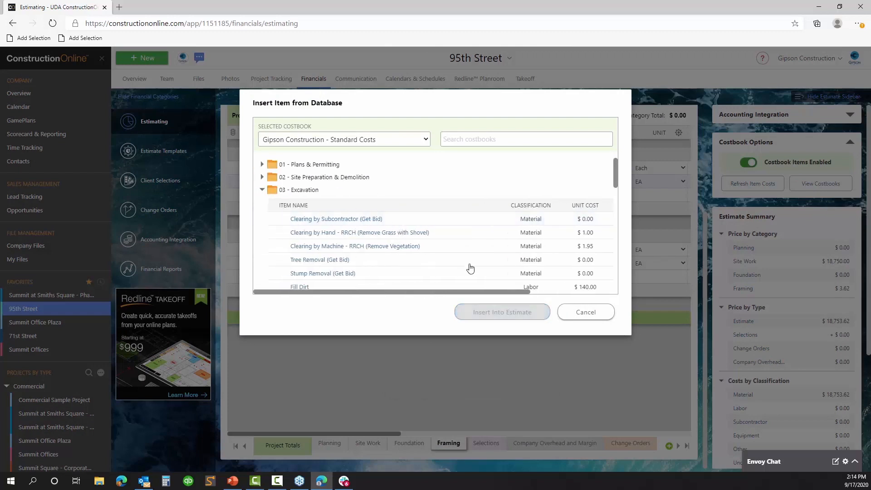
left_click(390, 221)
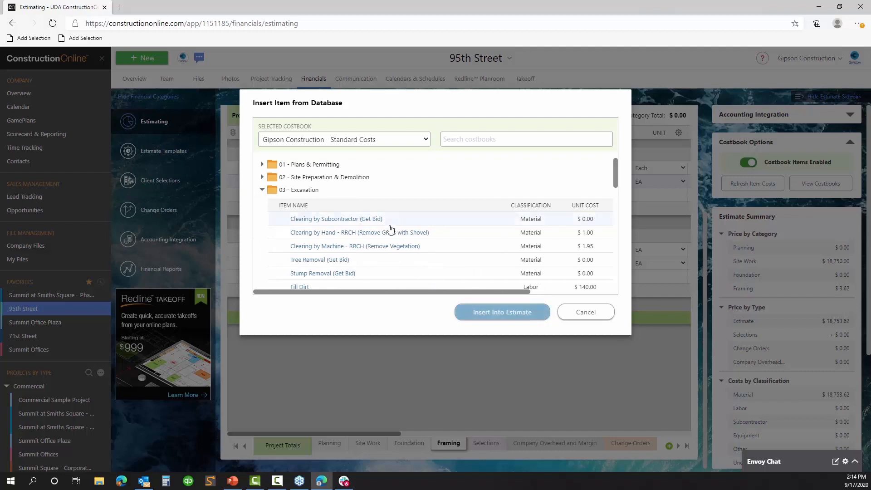
left_click(581, 313)
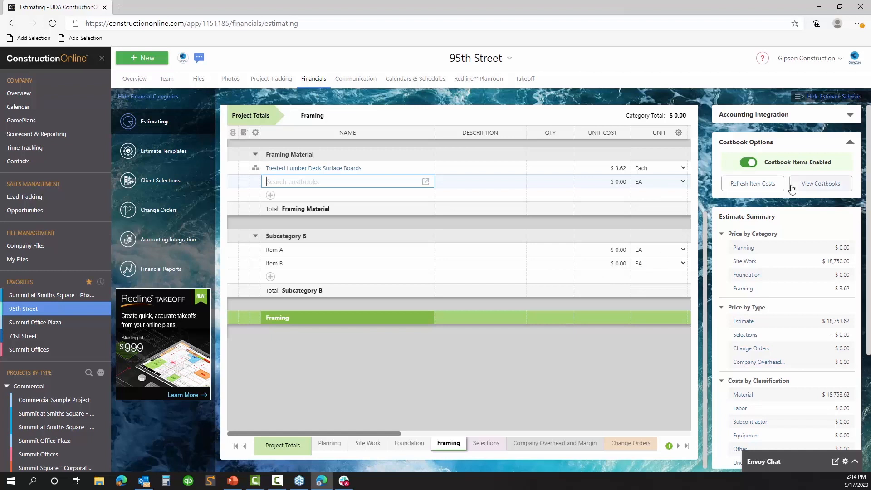
Step: View the company costbooks, look through the 01 - Plans & Permitting items and close the costbook viewer
left_click(822, 186)
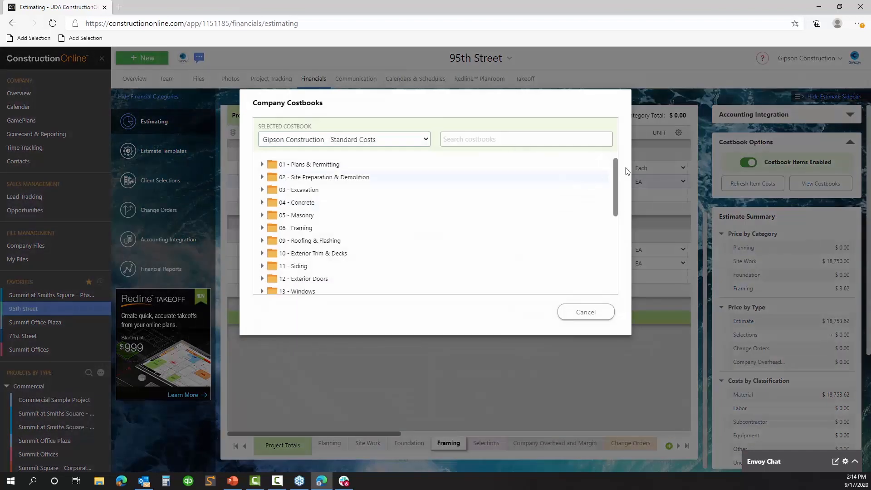
left_click(344, 166)
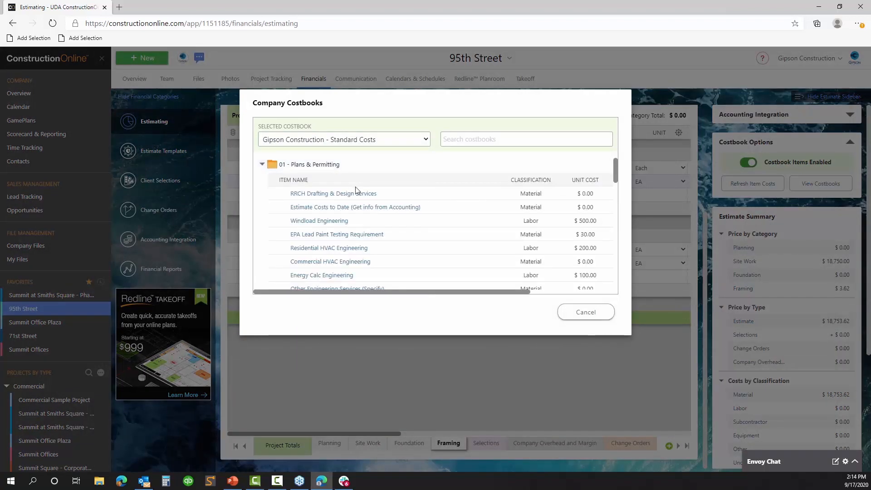
right_click(420, 199)
left_click(479, 168)
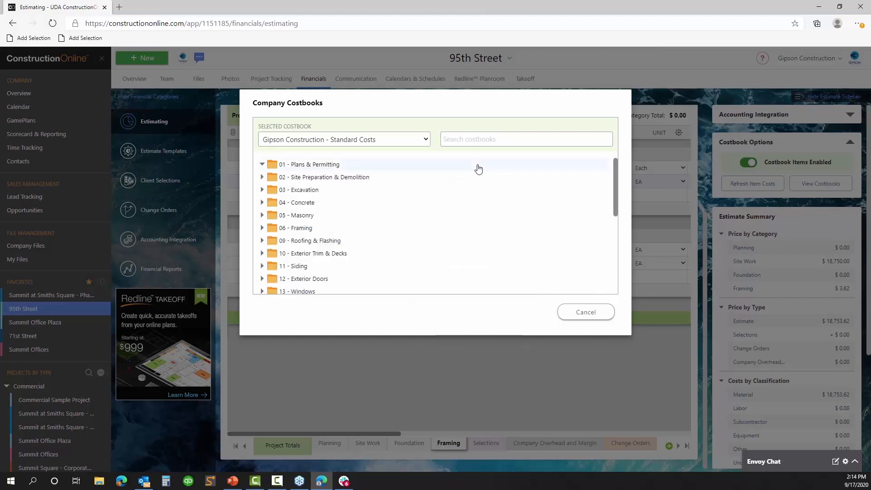
left_click(579, 316)
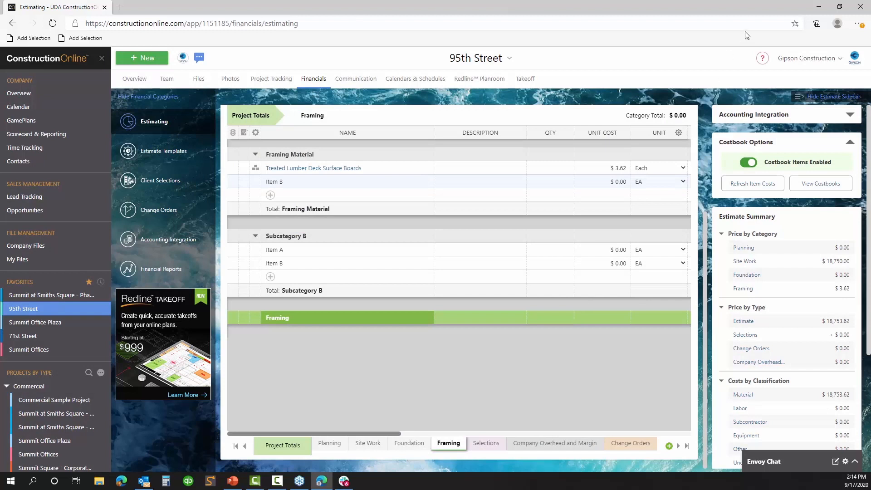
Step: Go to the company costbooks and add a new costbook named Vendor A
left_click(805, 58)
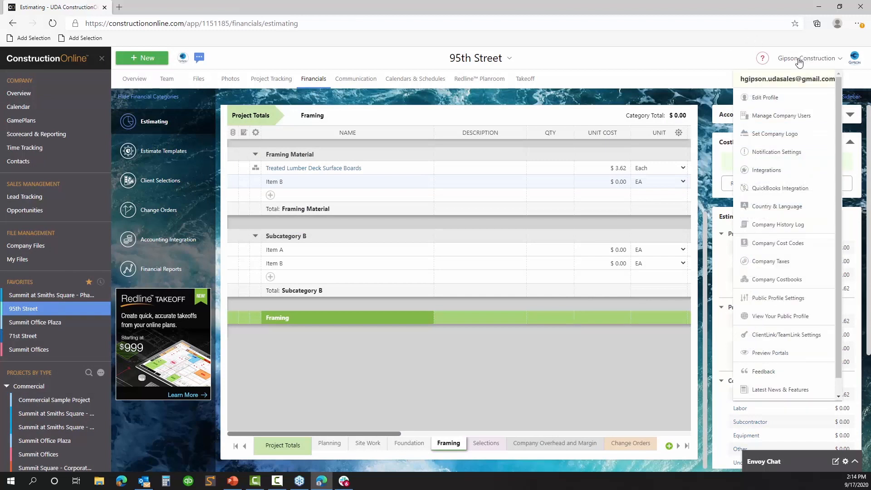
left_click(776, 280)
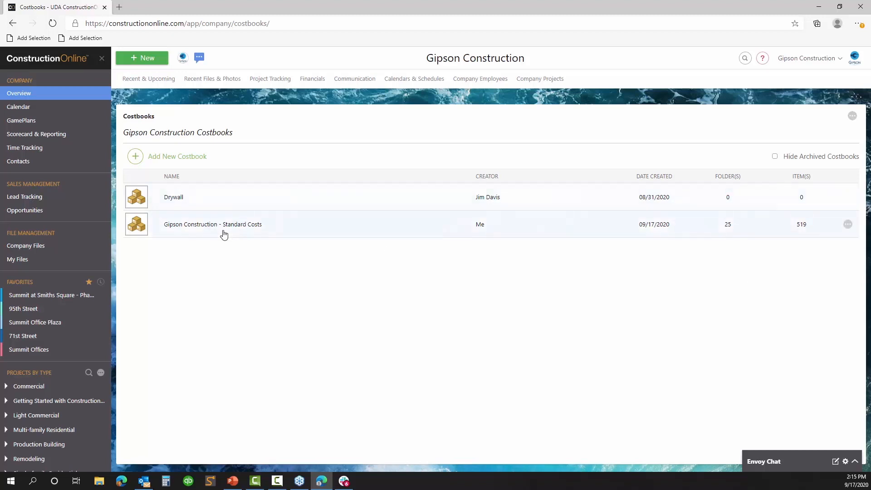
left_click(178, 157)
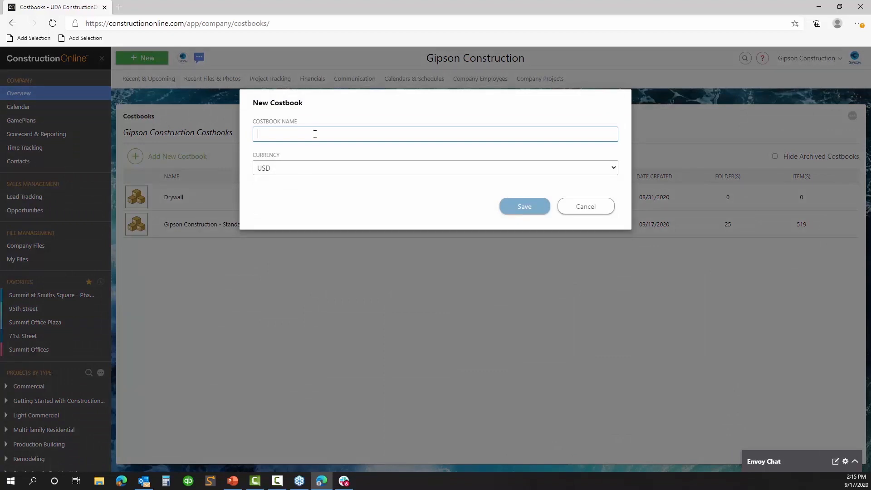
type("Vendor A")
left_click(525, 207)
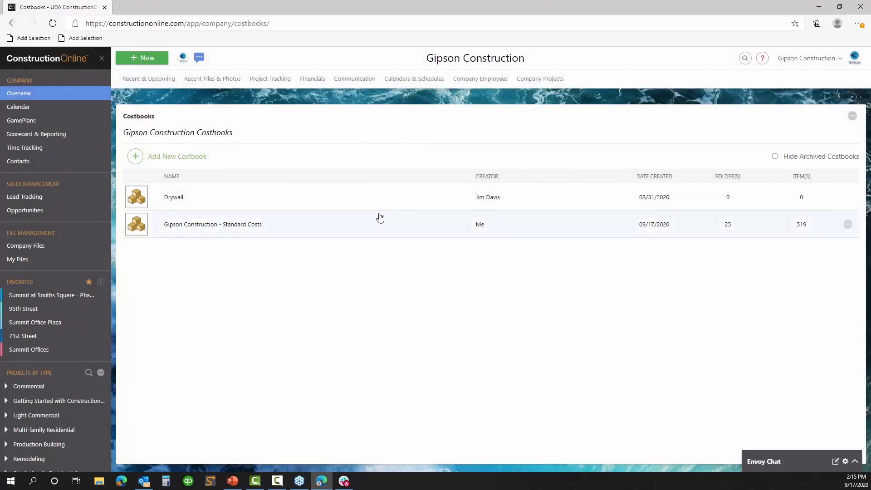
Step: Add another costbook named Vendor B, look inside it and return to the costbook list
left_click(194, 159)
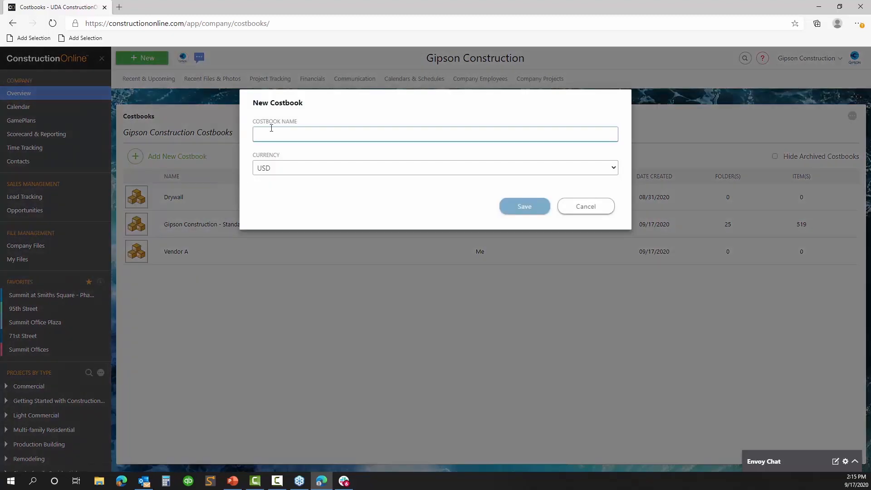
type("Vendor B")
left_click(525, 211)
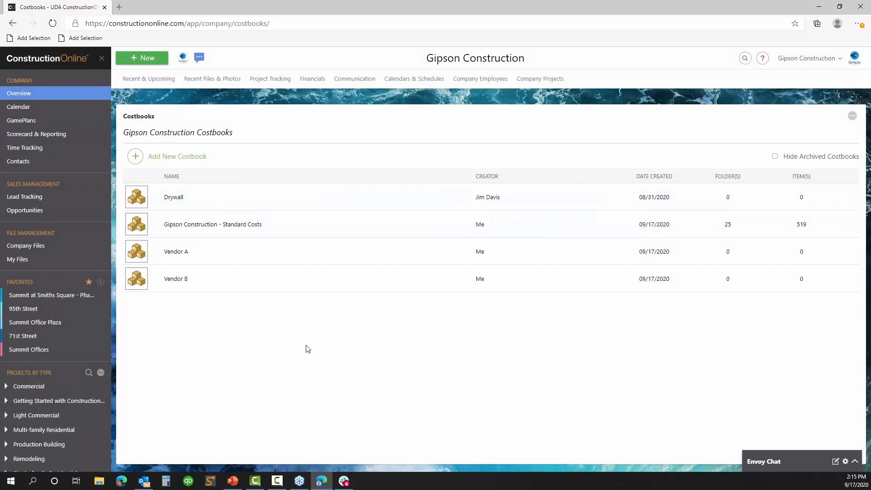
left_click(171, 282)
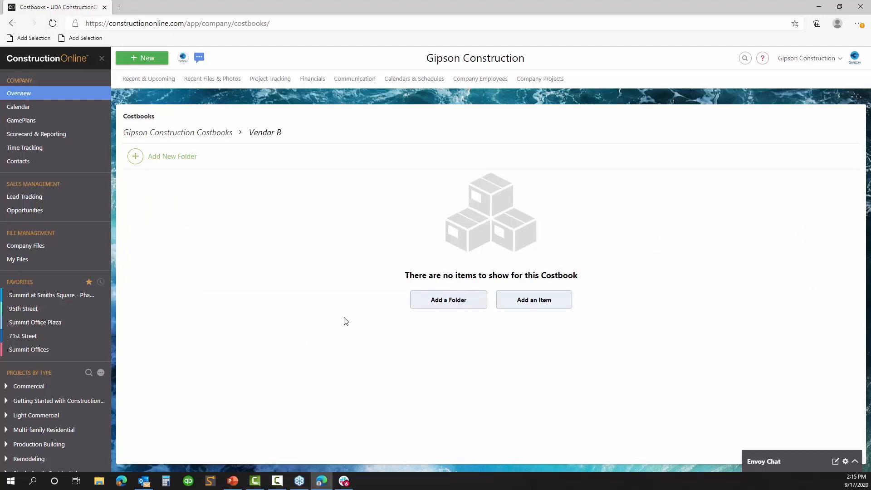
left_click(191, 138)
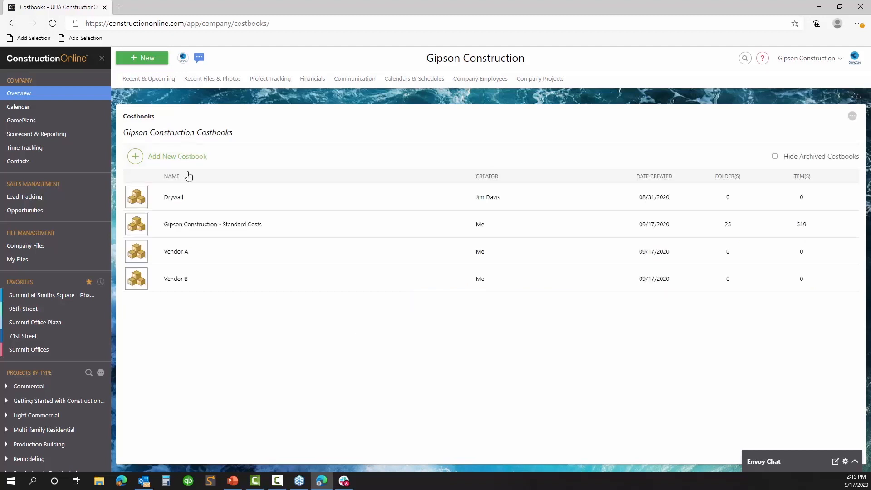
Step: Open the Gipson Construction - Standard Costs costbook and examine the items under 04 - Concrete, 05 - Masonry and 06 - Framing
left_click(200, 232)
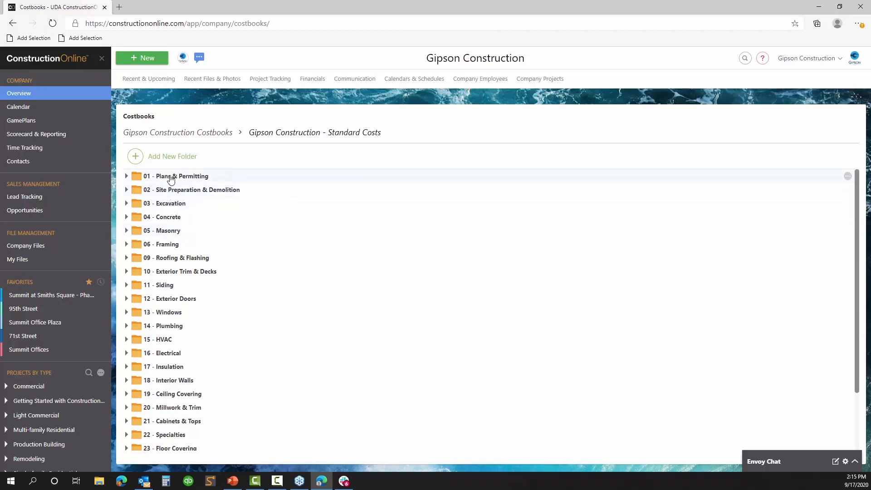
left_click(174, 219)
scroll(304, 269, "down", 3)
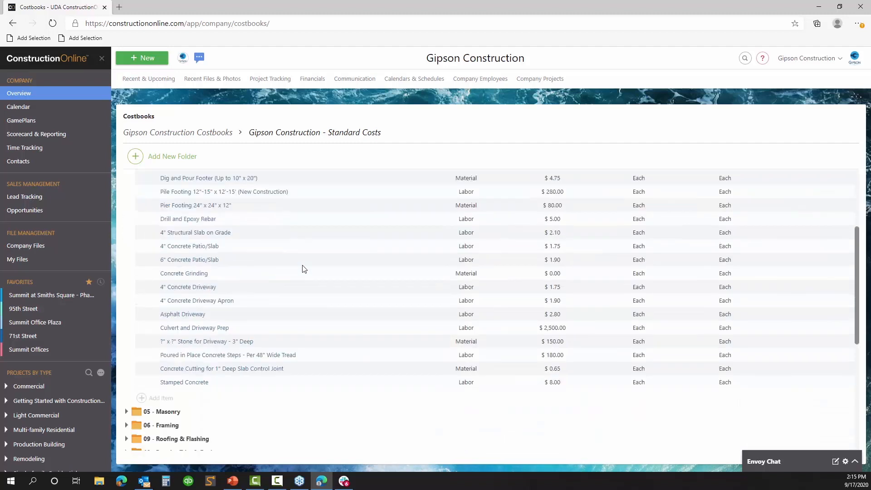
scroll(297, 290, "down", 2)
left_click(213, 338)
scroll(273, 340, "down", 5)
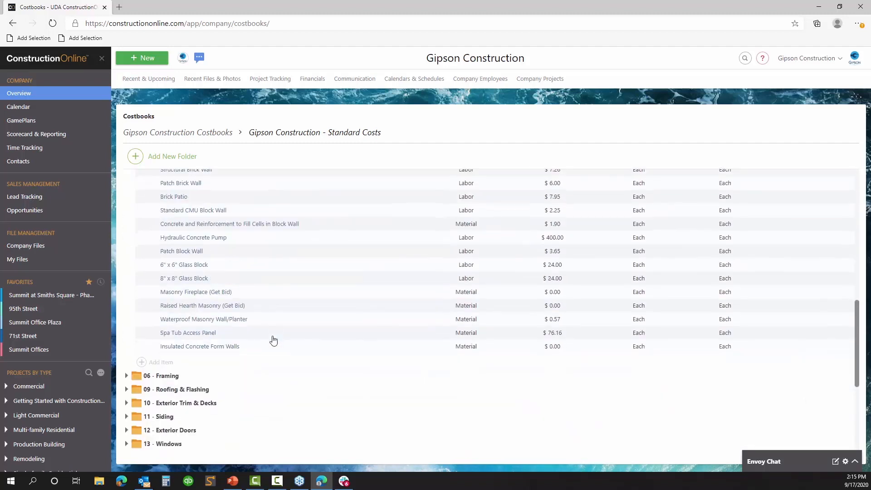
left_click(216, 378)
scroll(268, 421, "down", 5)
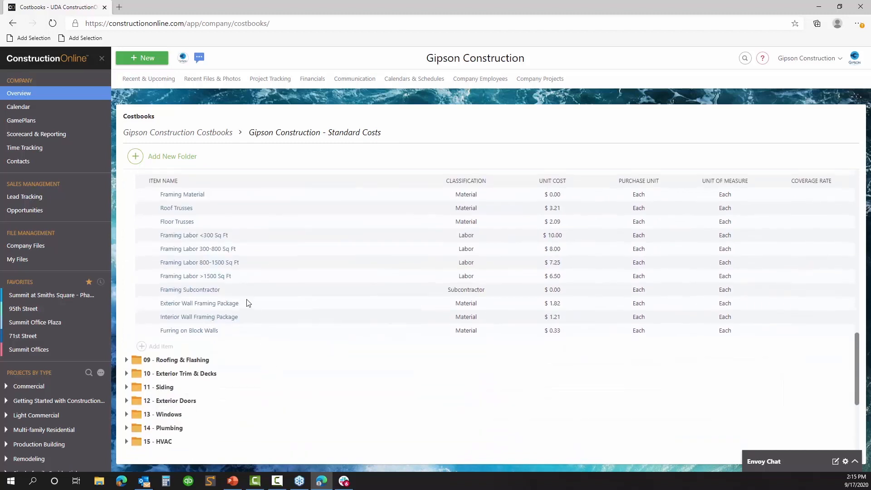
scroll(249, 303, "up", 5)
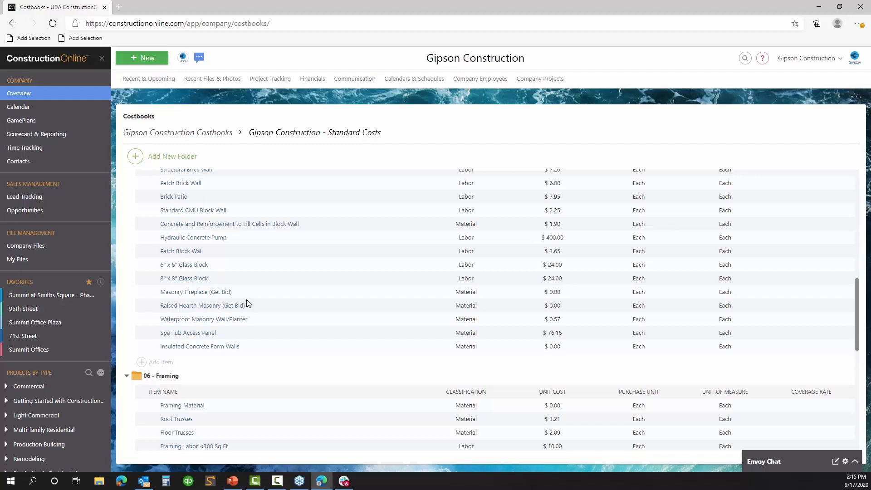
scroll(248, 303, "up", 3)
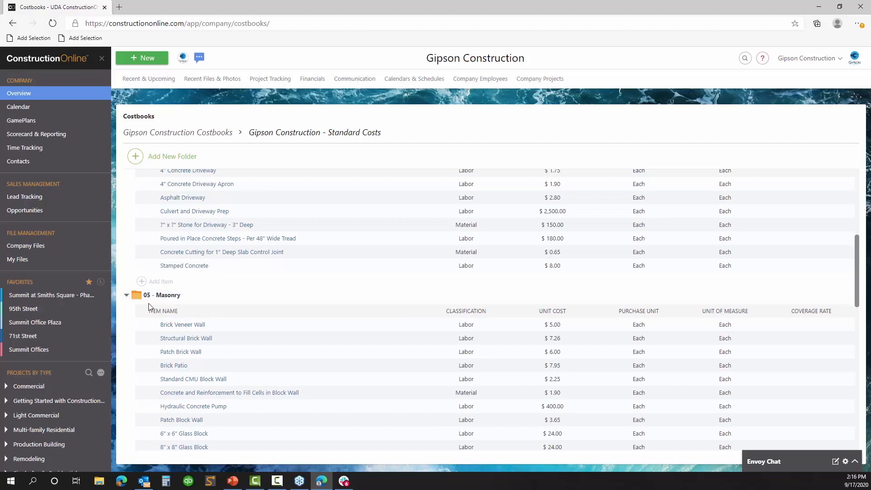
scroll(243, 324, "down", 3)
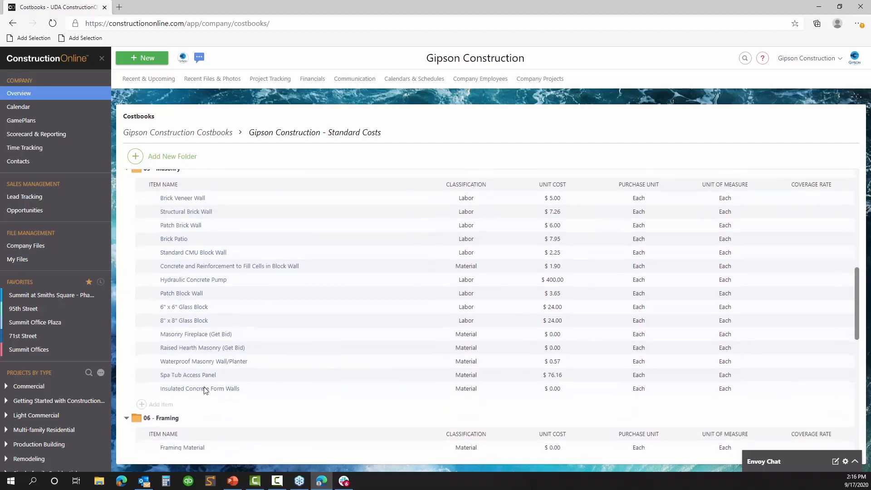
Step: Start a blank item row under 05 - Masonry, and set the Brick Veneer Wall item's unit cost to 6.50
left_click(149, 405)
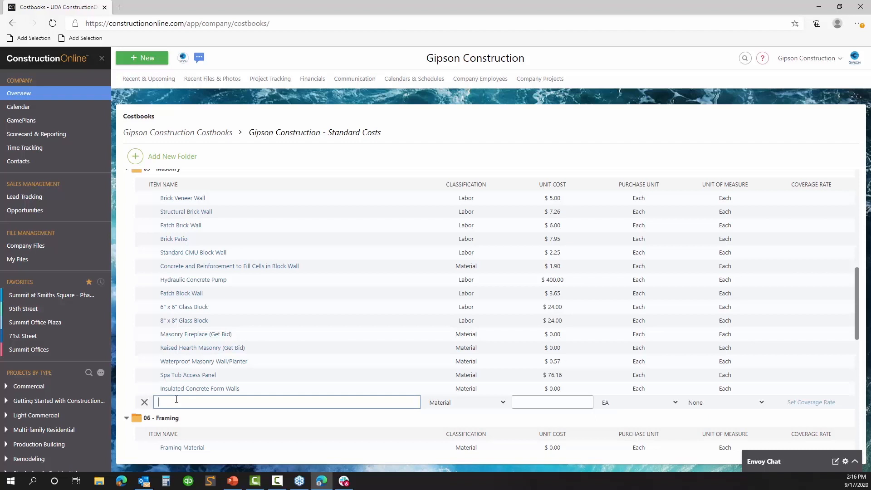
right_click(240, 198)
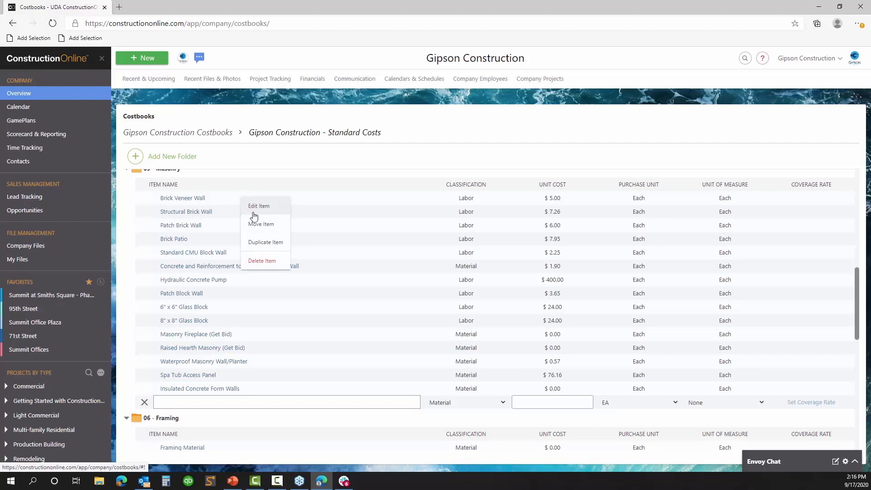
left_click(260, 205)
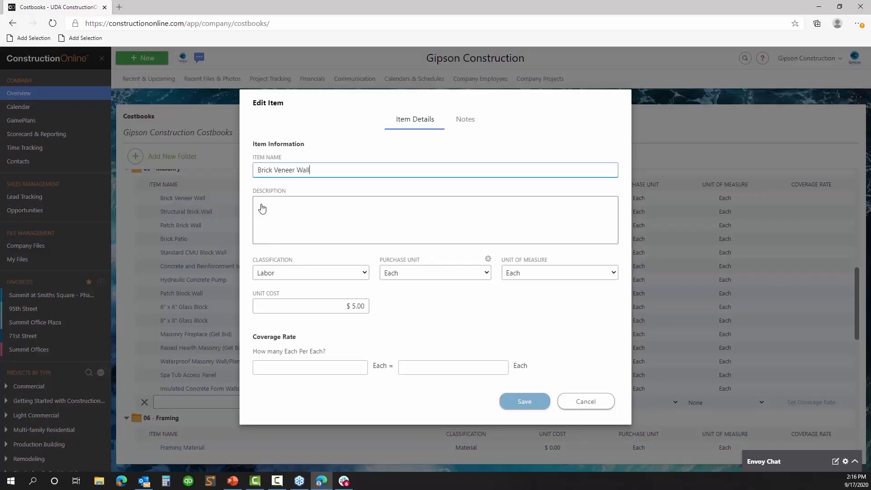
left_click(313, 309)
type("6")
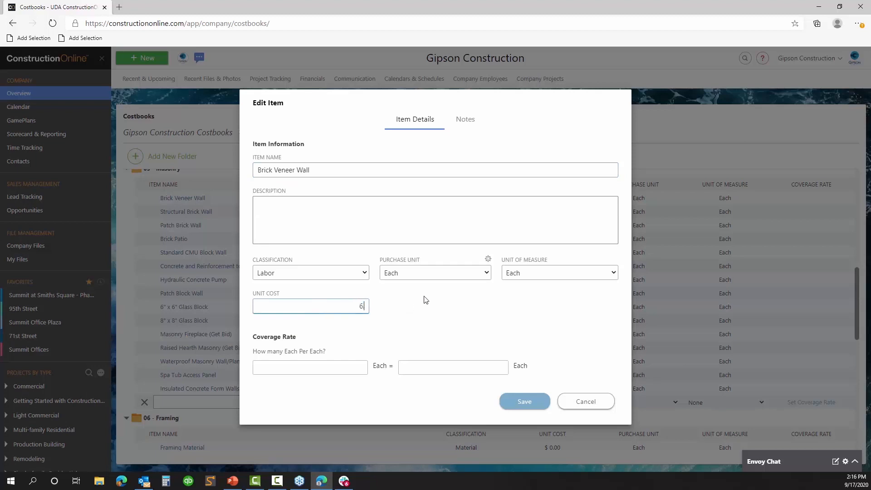
type(".50")
left_click(426, 320)
left_click(509, 406)
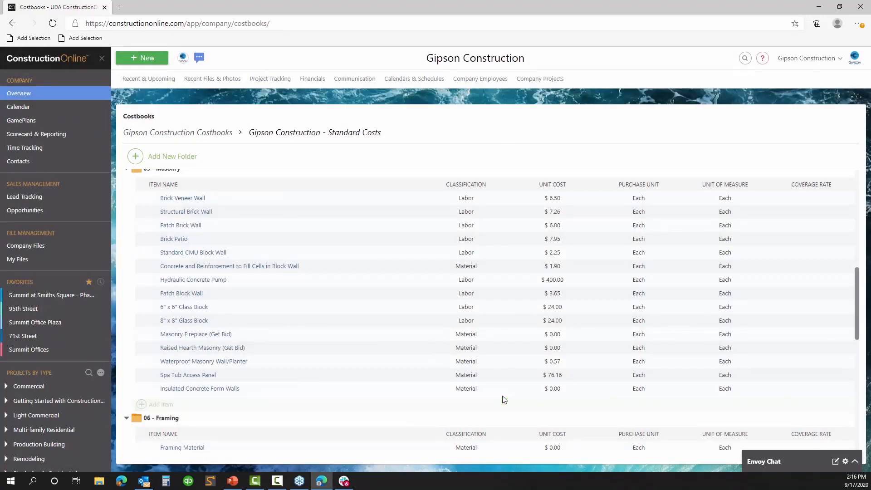
Step: Collapse the 04 - Concrete, 05 - Masonry and 06 - Framing folders in the costbook
scroll(503, 399, "up", 8)
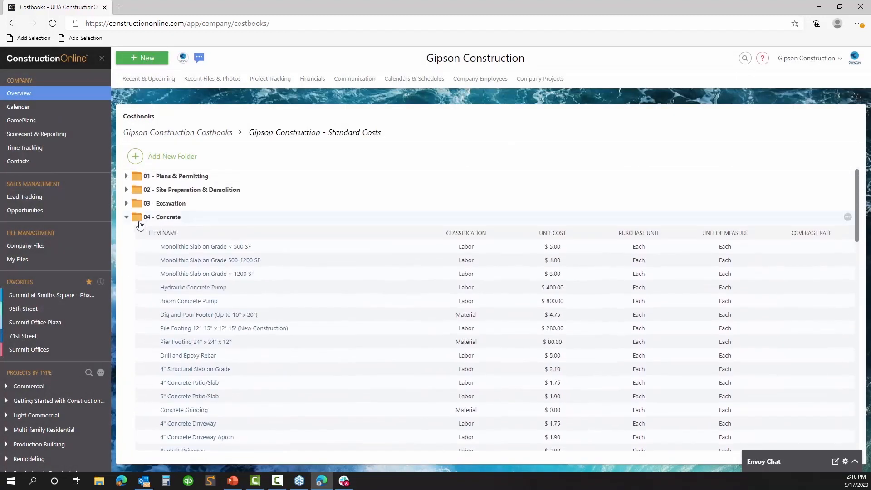
left_click(126, 217)
left_click(127, 232)
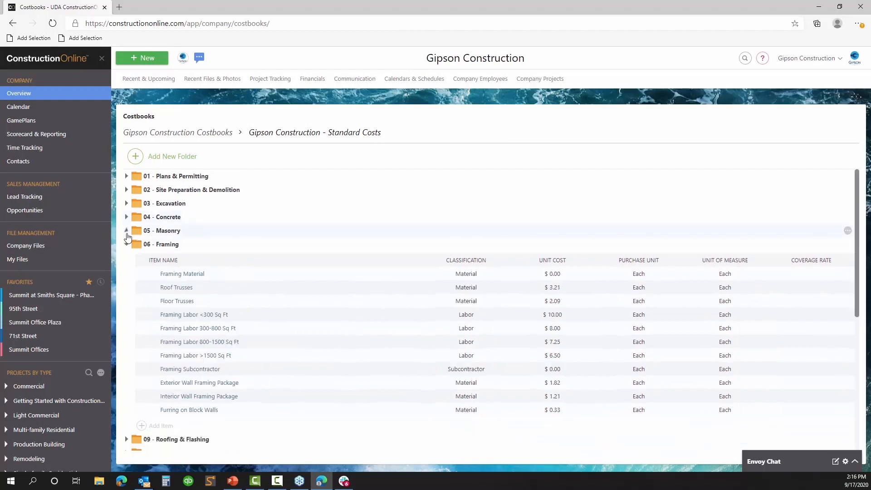
left_click(126, 245)
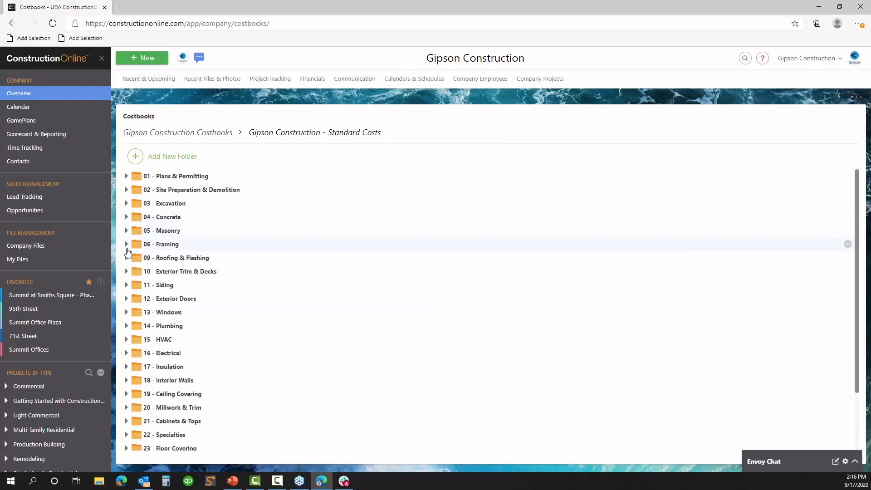
Step: Look through the 01 - Plans & Permitting items and return to the company costbook list
left_click(126, 177)
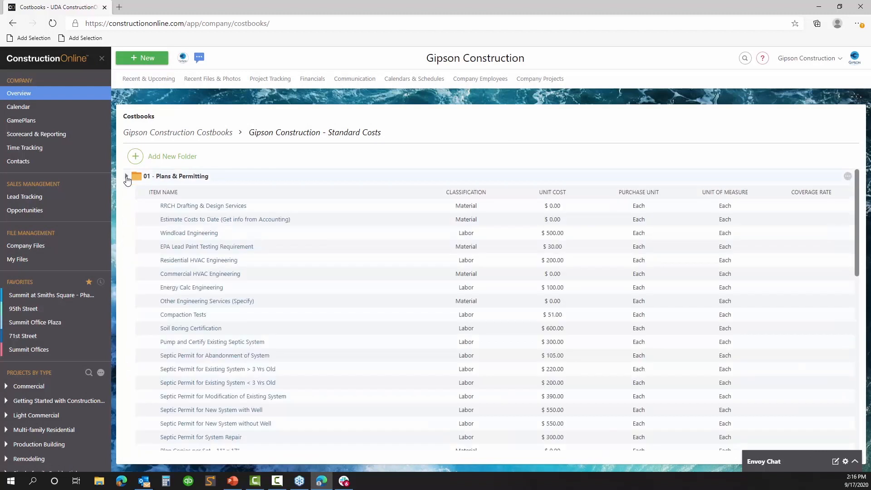
scroll(266, 271, "down", 2)
scroll(265, 270, "up", 2)
left_click(196, 133)
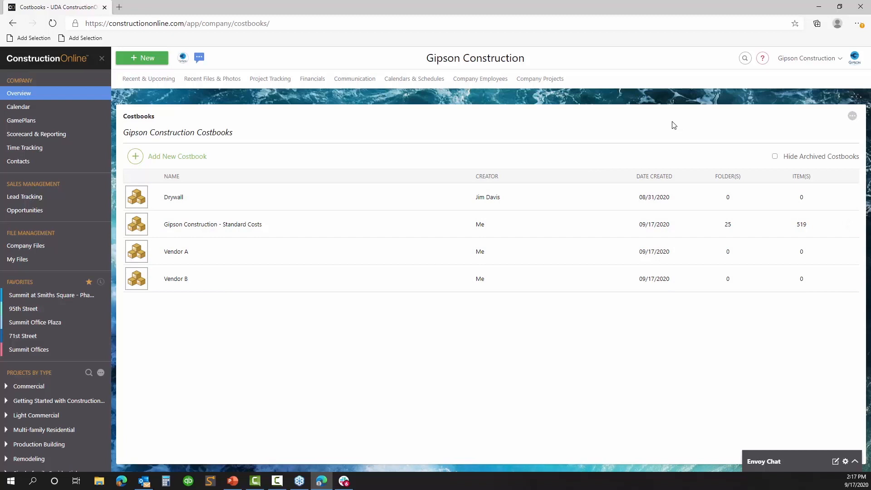
Step: Check the options available for the Standard Costs costbook, and archive the Drywall costbook
right_click(375, 230)
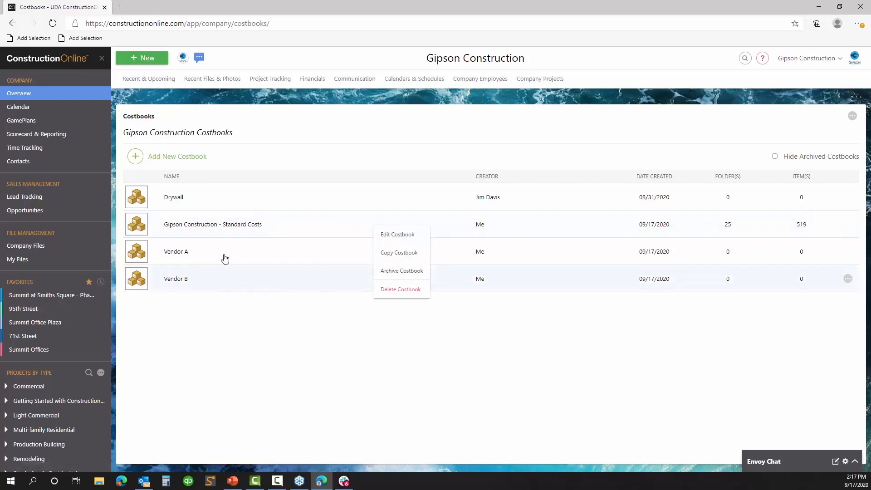
right_click(229, 201)
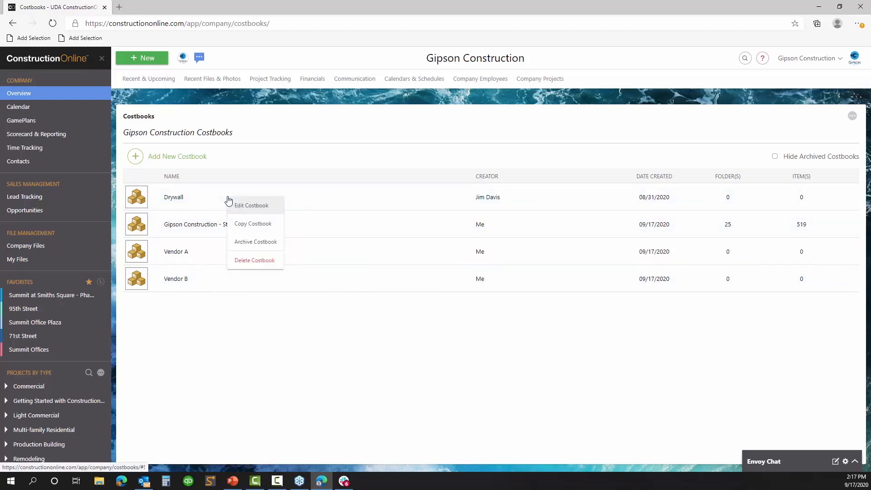
left_click(260, 249)
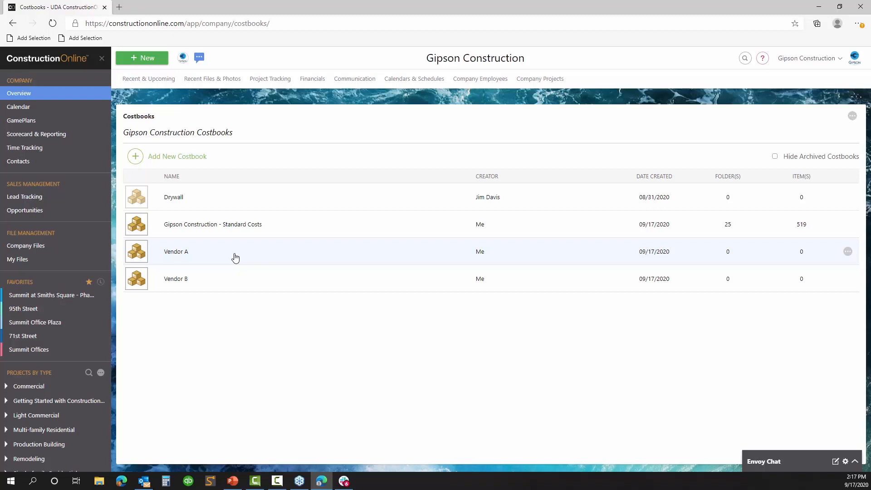
Step: View the 01 - Plans & Permitting items in Gipson Construction - Standard Costs, and make a copy of that costbook
left_click(295, 231)
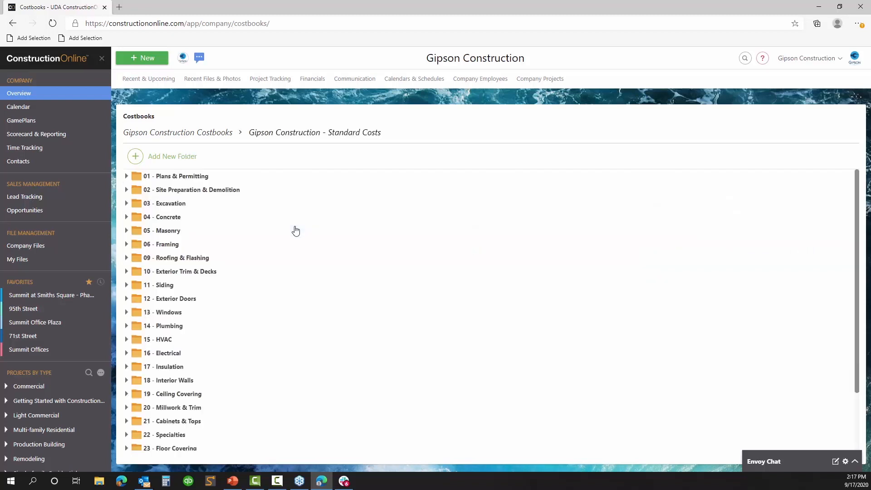
left_click(126, 177)
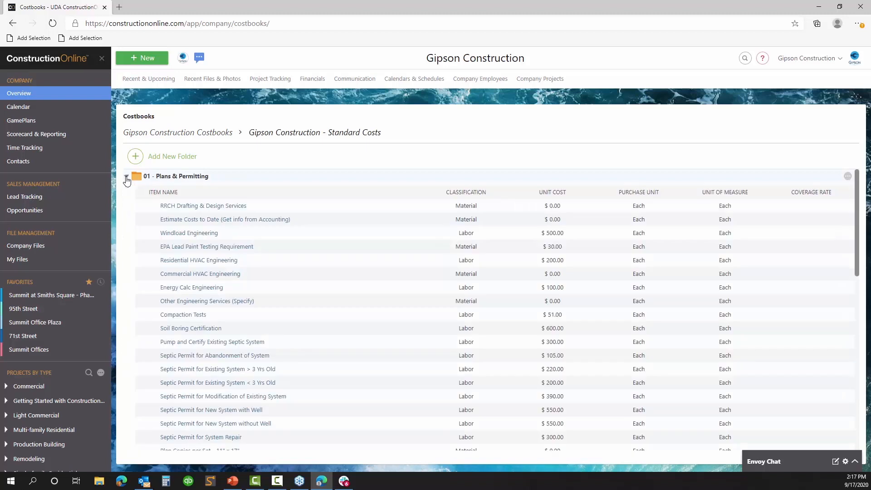
left_click(157, 136)
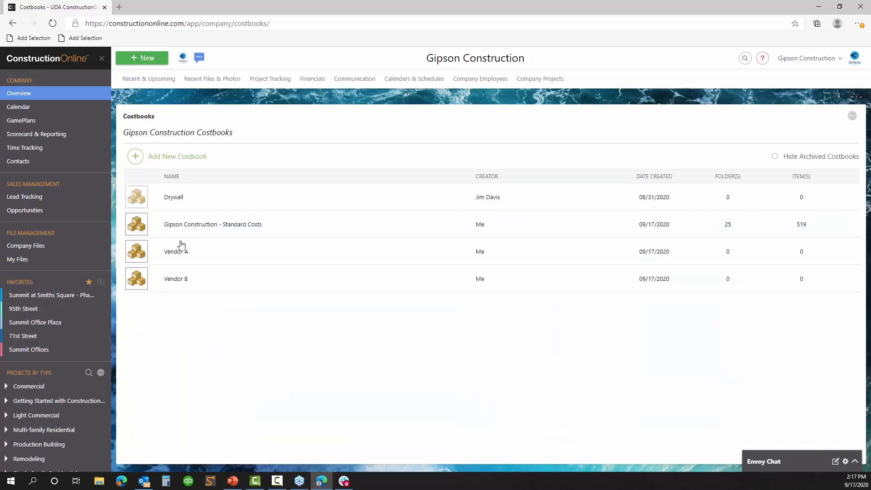
right_click(211, 229)
left_click(232, 260)
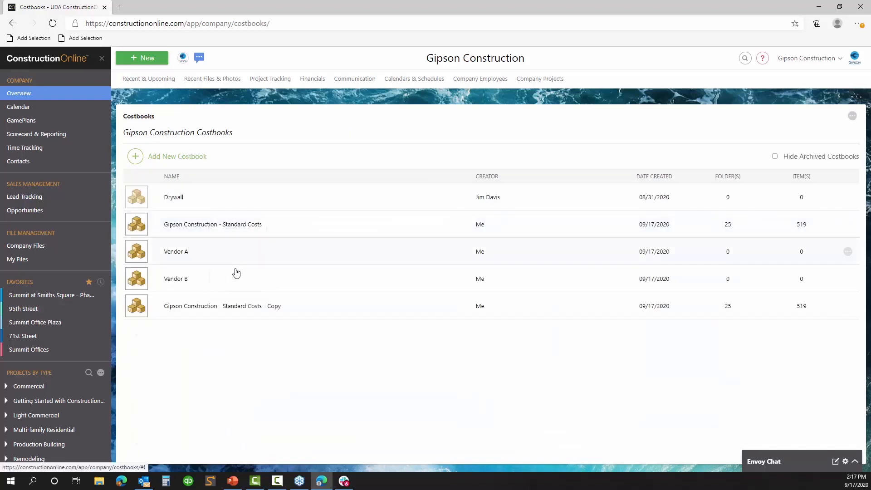
Step: Open the copied Standard Costs costbook and look through its 02 - Site Preparation & Demolition items
left_click(275, 314)
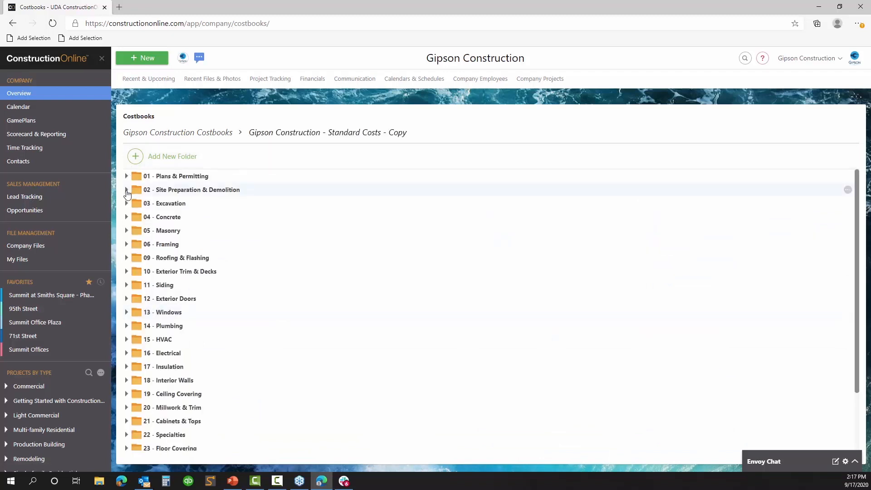
left_click(126, 190)
scroll(276, 237, "down", 1)
scroll(277, 238, "down", 20)
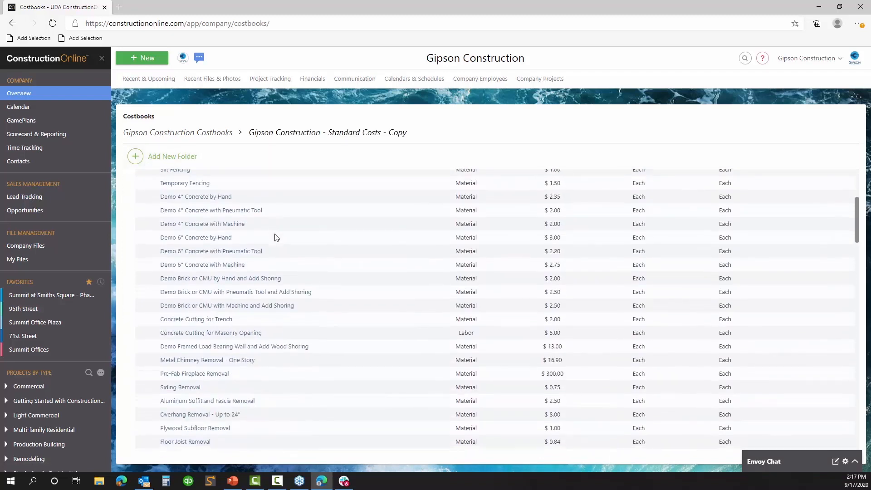
scroll(276, 238, "down", 15)
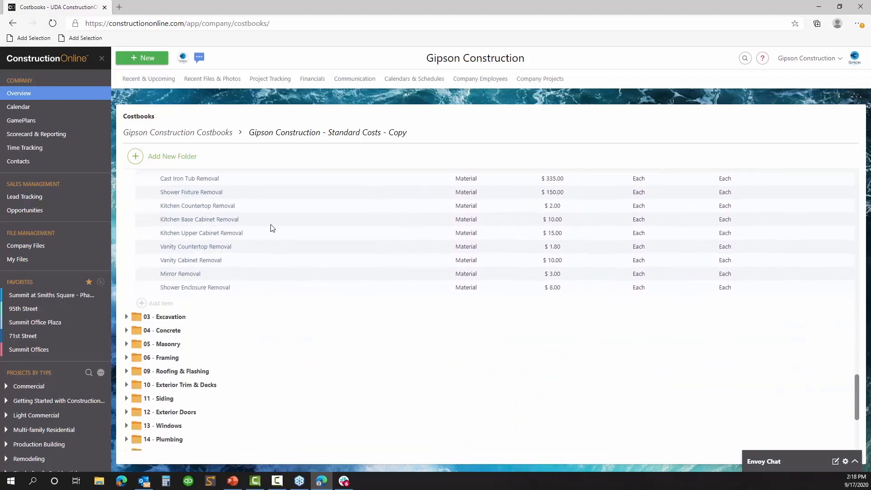
Step: Return to the company costbook list, reactivate the archived Drywall costbook, and check its available options
left_click(201, 133)
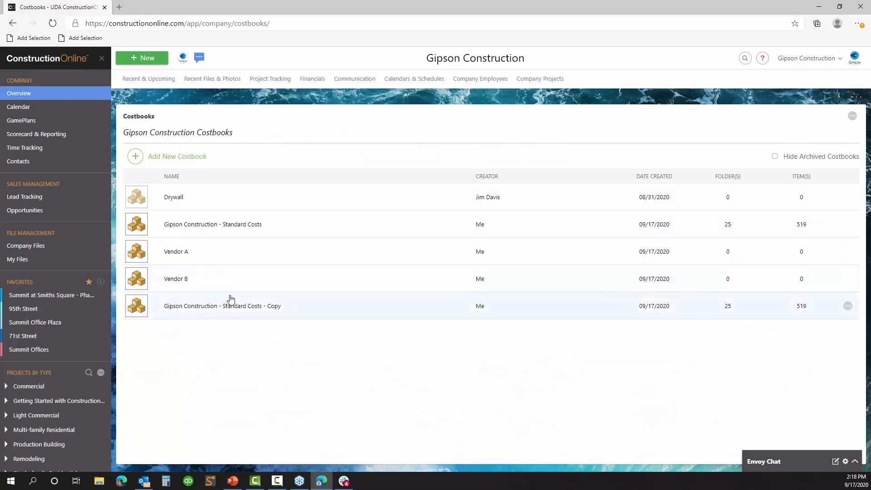
right_click(200, 200)
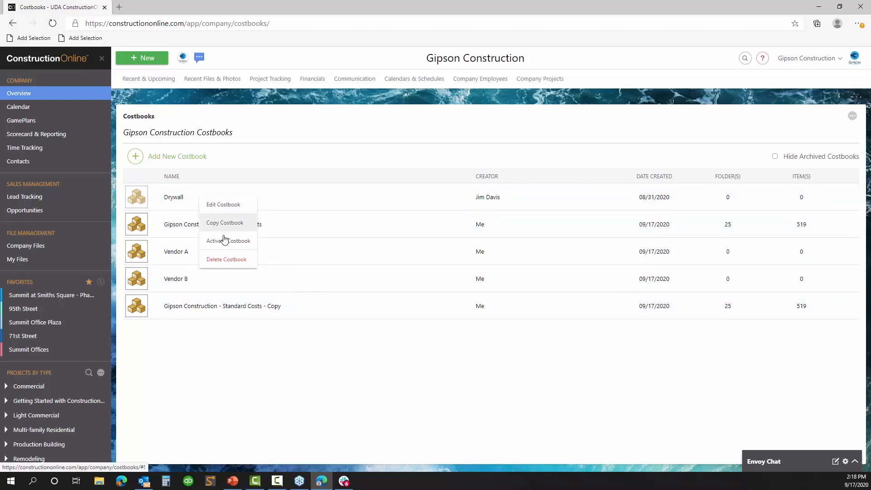
left_click(224, 245)
right_click(203, 205)
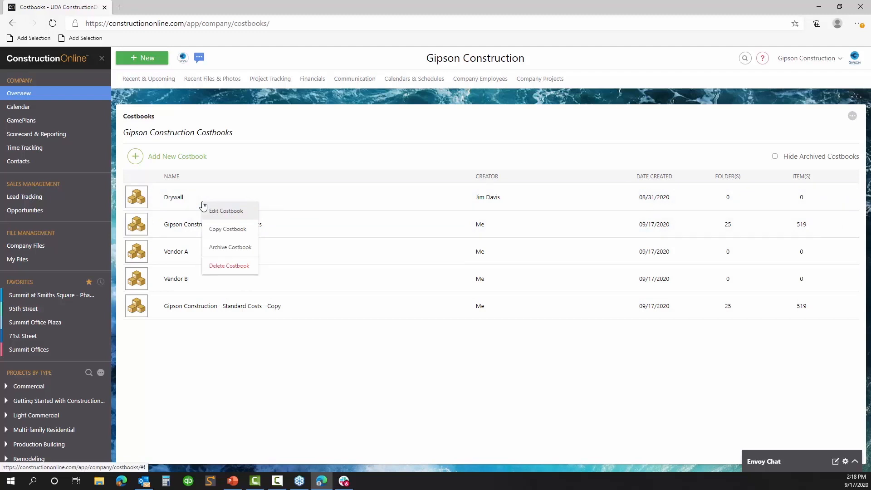
Step: Open the Drywall costbook and add a folder named Labor Rates
left_click(170, 199)
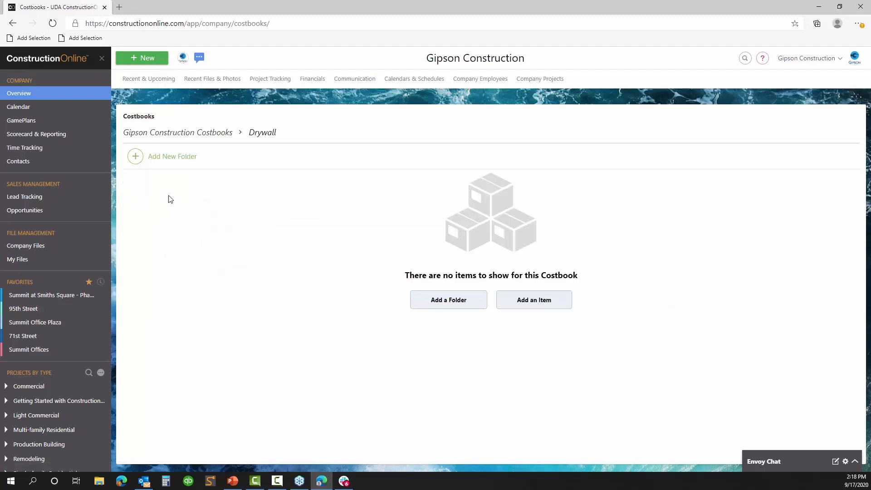
left_click(431, 301)
type("Lab")
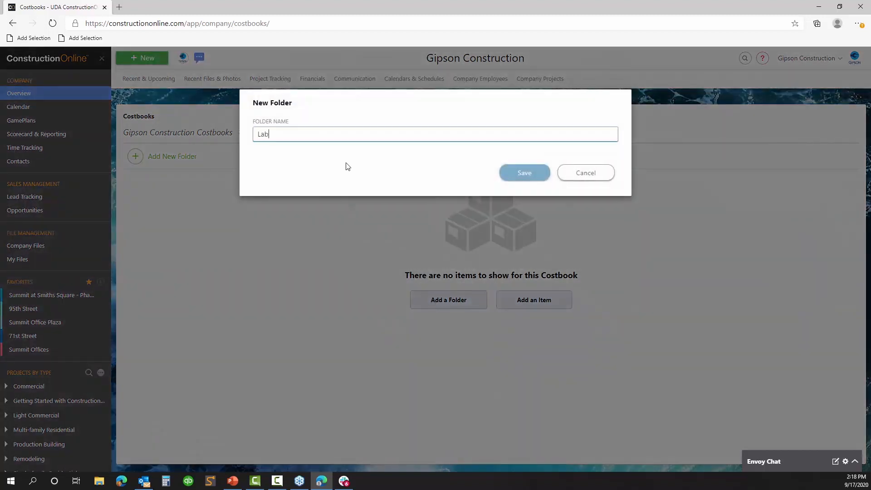
type("or Rates")
left_click(530, 176)
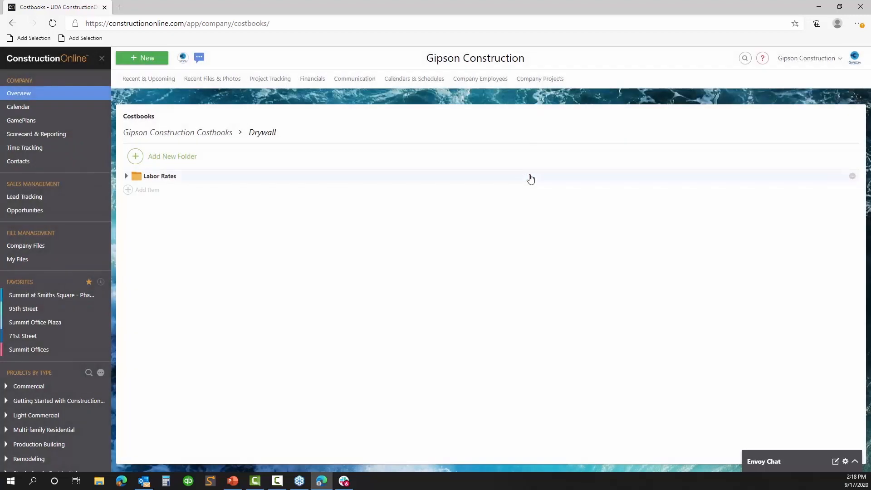
Step: Add a second folder named Material Prices to the Drywall costbook
left_click(128, 177)
left_click(164, 159)
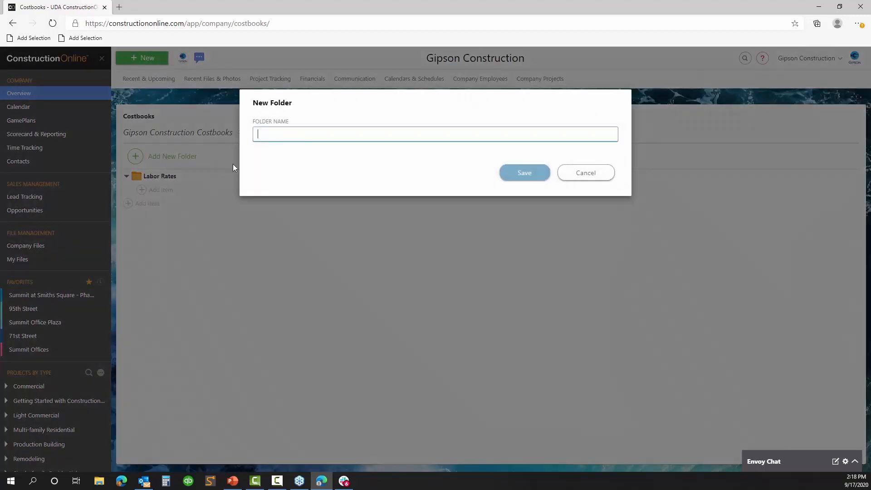
left_click(323, 134)
type("M")
key("BackSpace")
type("Material Prices")
left_click(519, 176)
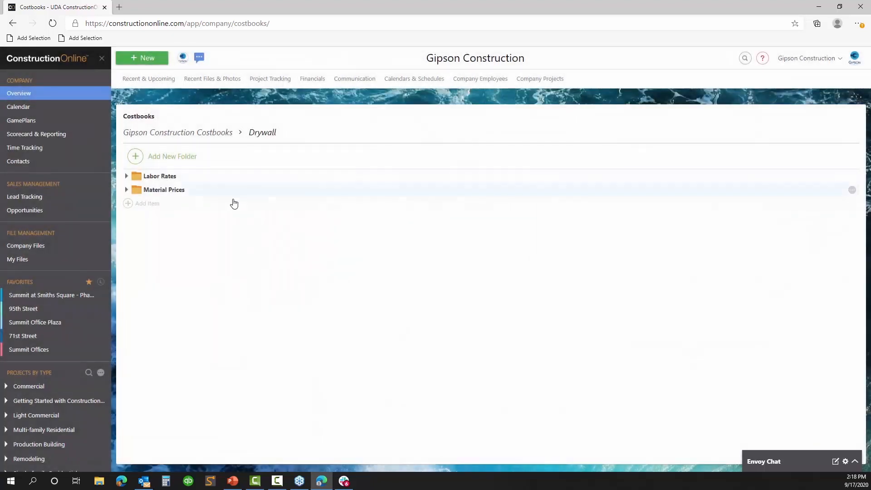
Step: Expand both Drywall folders and start a new item in Labor Rates named Union Rate, classified as Labor
left_click(127, 176)
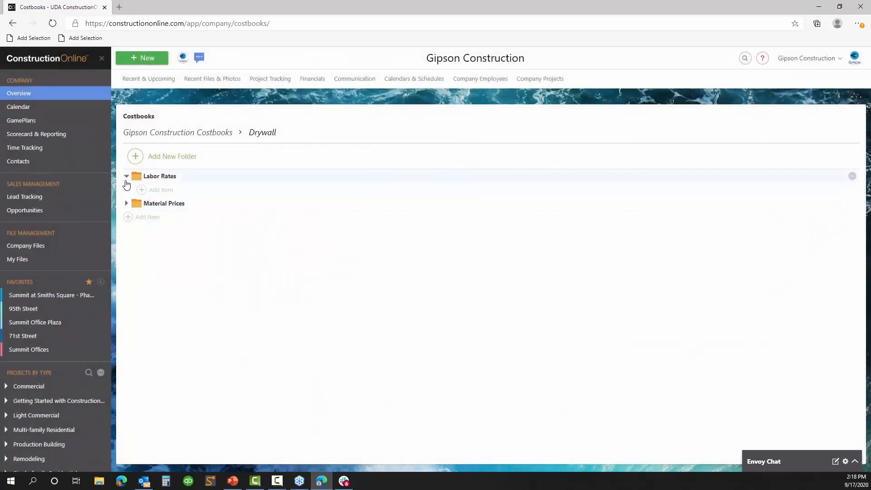
left_click(127, 204)
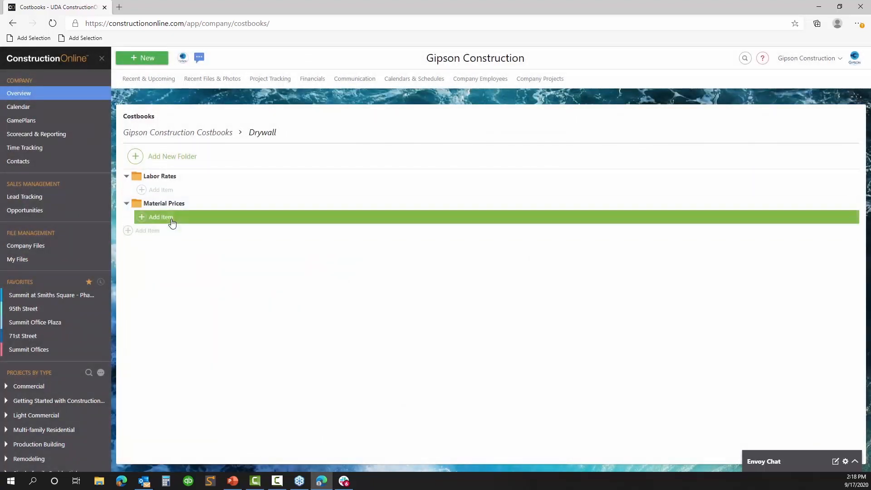
left_click(182, 190)
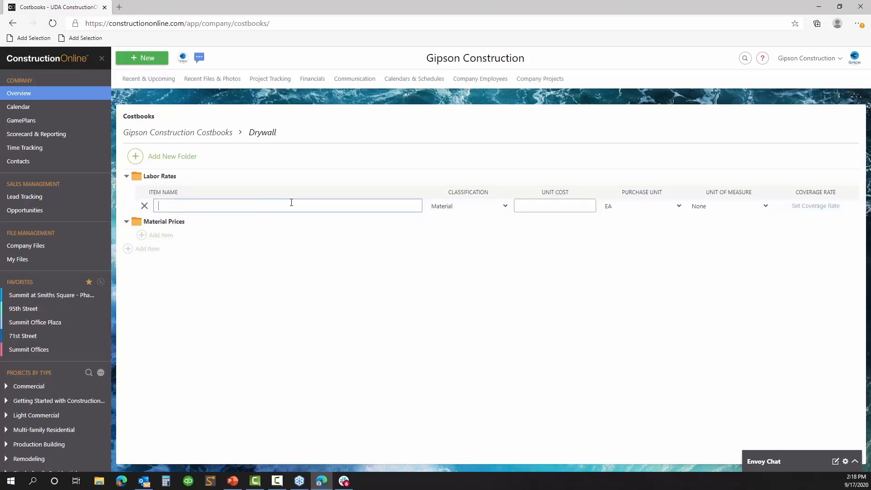
type("Union Rate")
left_click(501, 207)
left_click(498, 227)
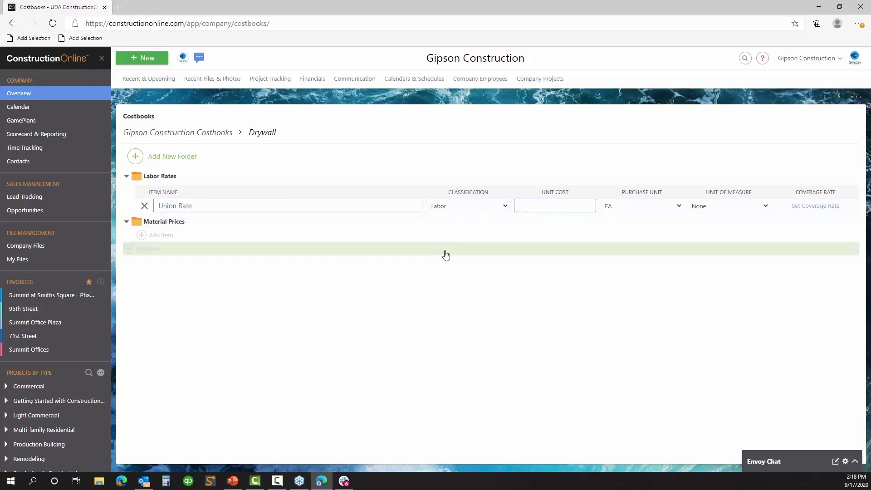
Step: Start an unnamed Material item in the Material Prices folder, collapse both folders without saving, and return to the costbook list
left_click(200, 234)
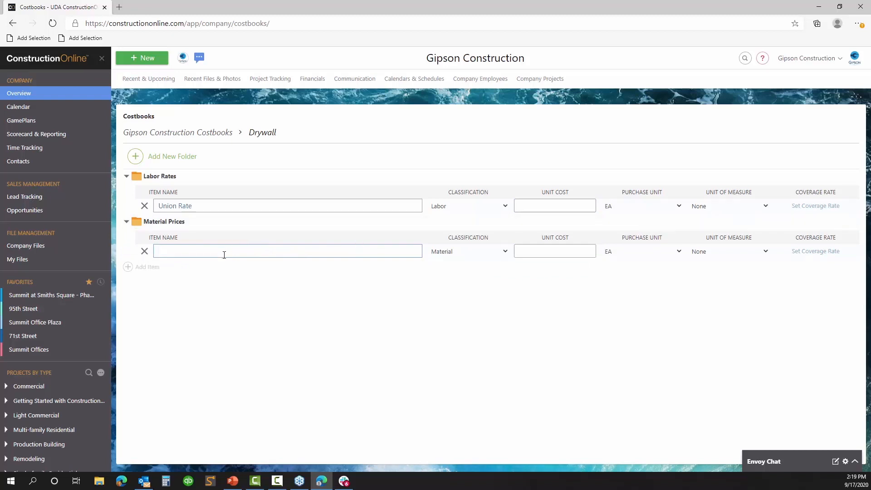
left_click(454, 252)
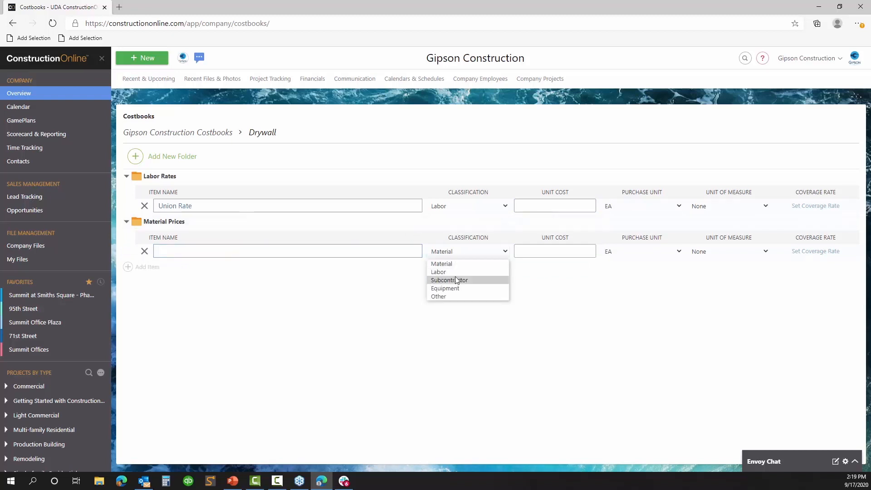
left_click(454, 267)
left_click(532, 251)
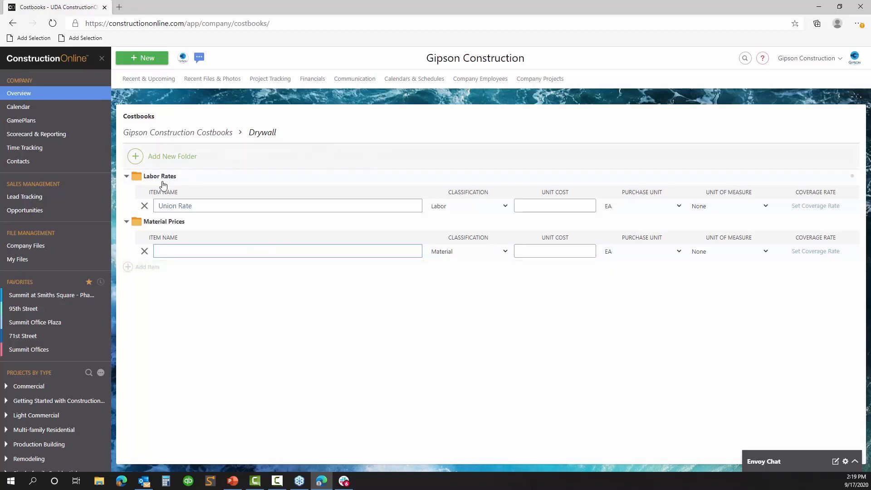
left_click(127, 223)
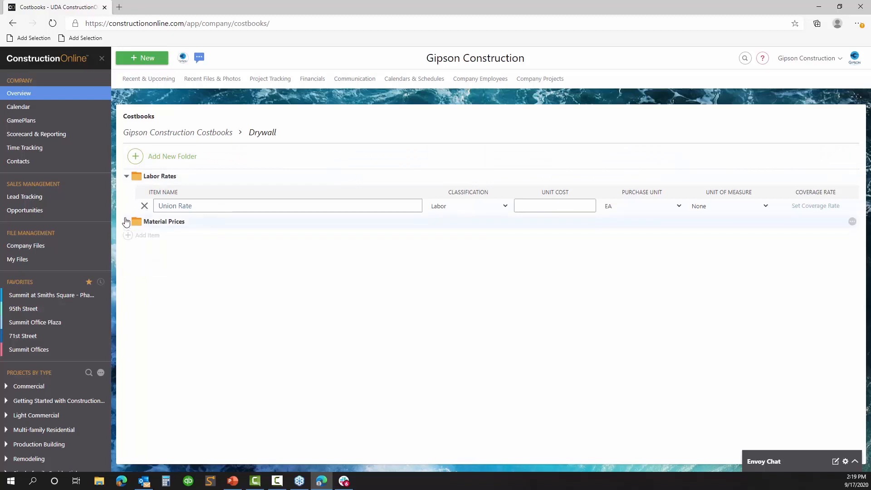
left_click(127, 177)
left_click(178, 134)
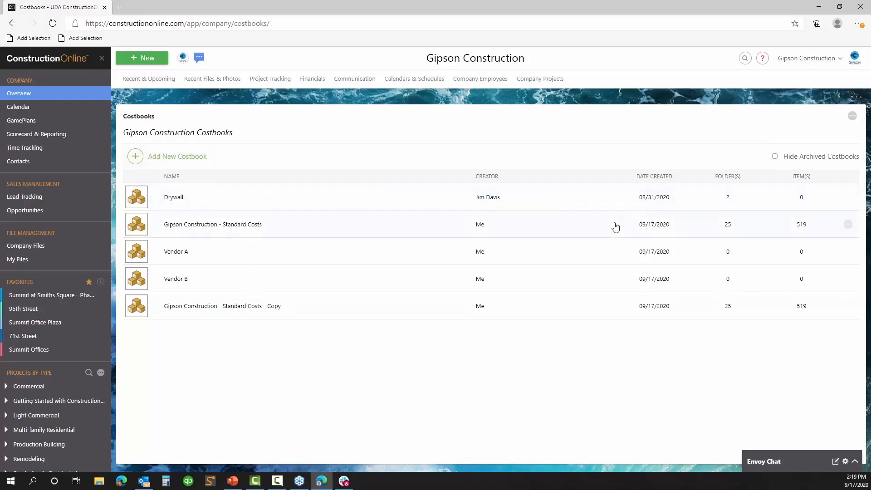
Step: Import the Excel file Costbook Import.xlsx as a new costbook named Gipson - Fall 2020
left_click(852, 117)
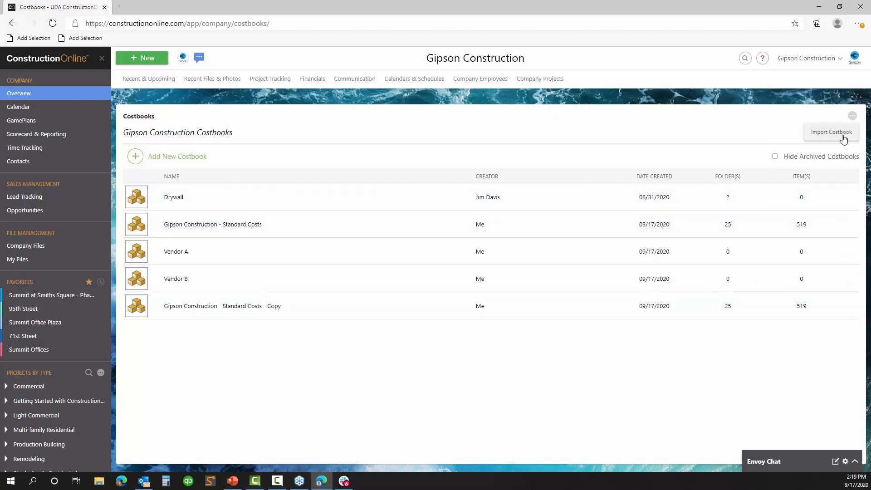
left_click(826, 136)
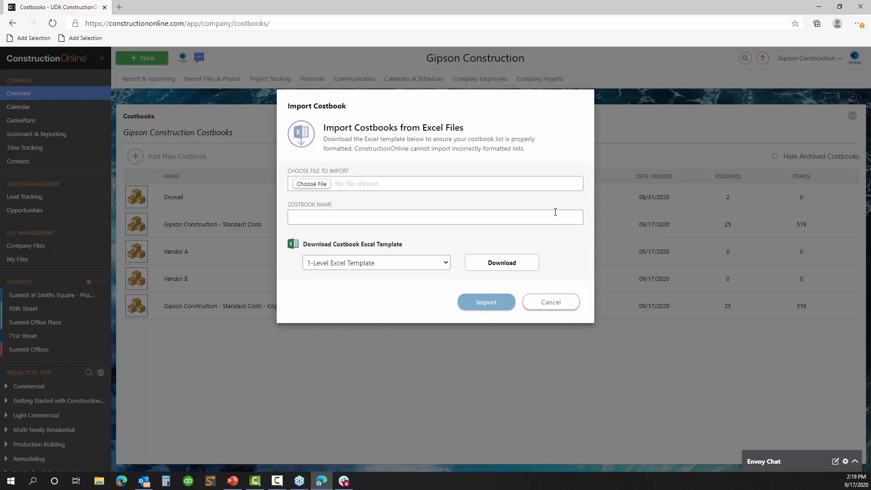
left_click(305, 184)
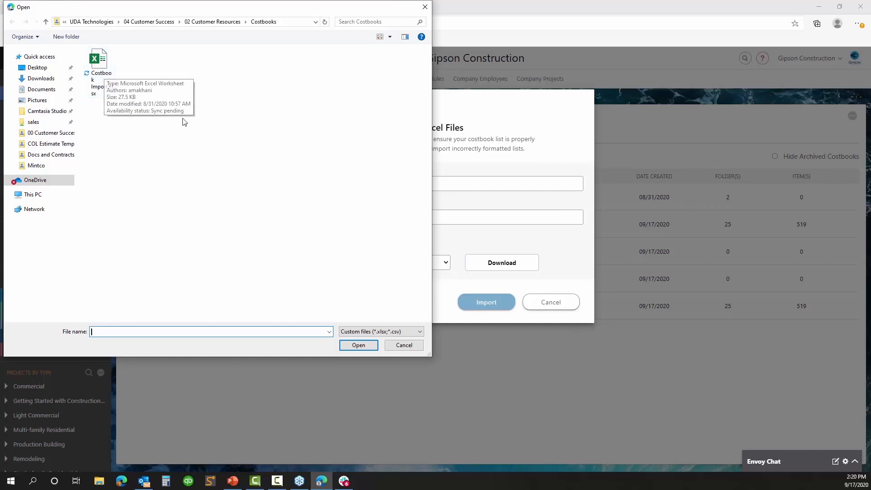
left_click(107, 74)
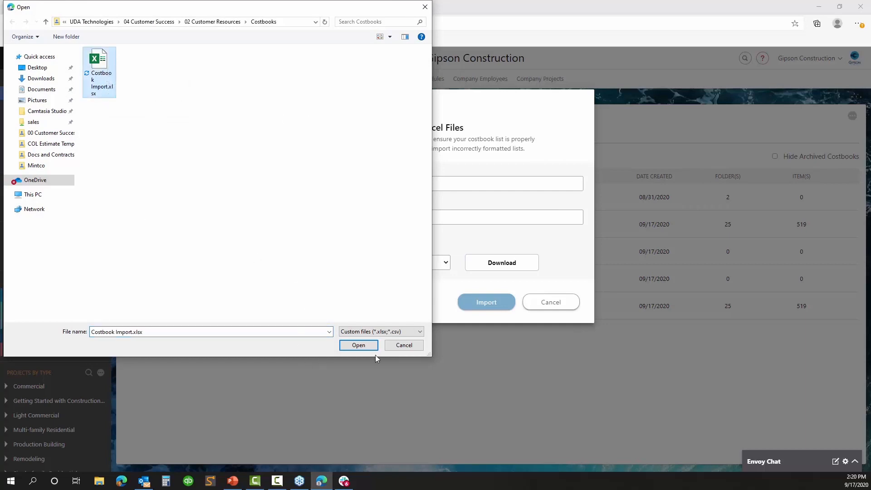
left_click(358, 346)
left_click(315, 216)
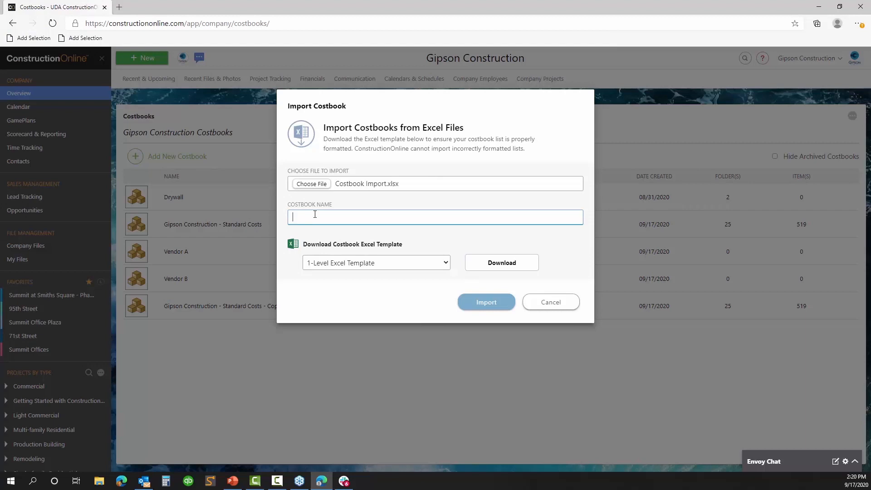
type("Gipson - Fall 2020")
left_click(500, 306)
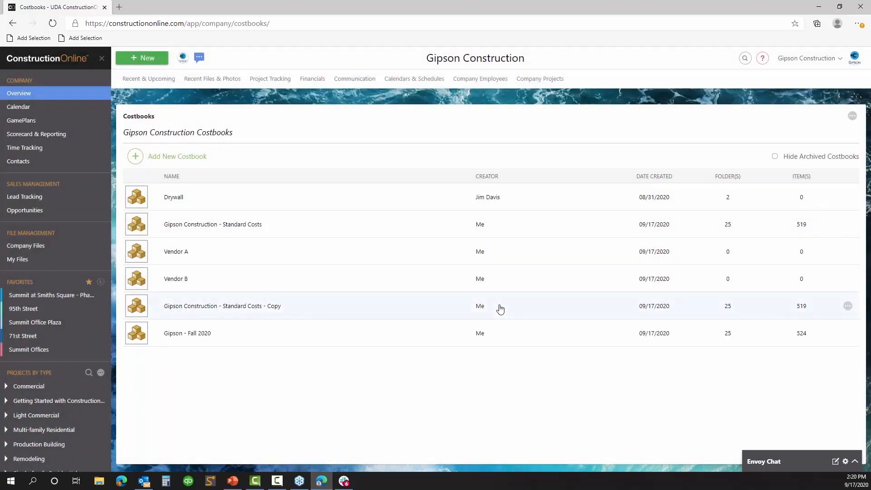
Step: Open the Gipson - Fall 2020 costbook, view its 01 - Plans & Permitting items, and return to the costbook list
left_click(238, 345)
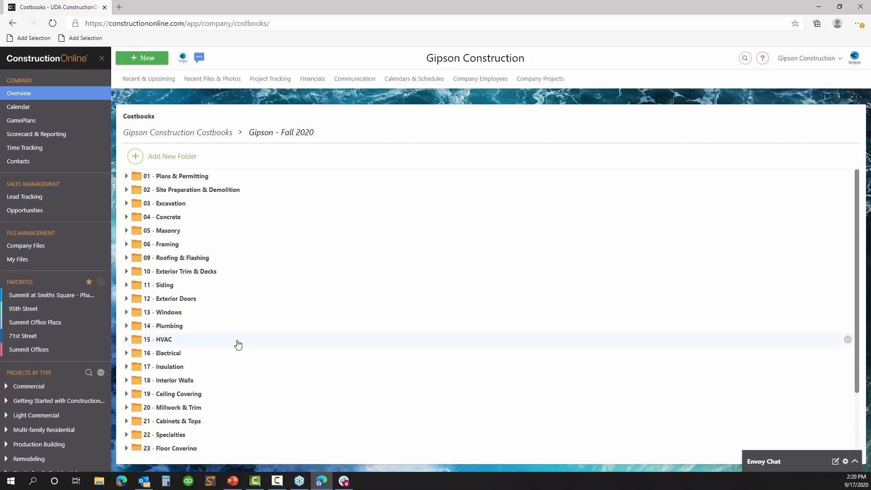
left_click(128, 179)
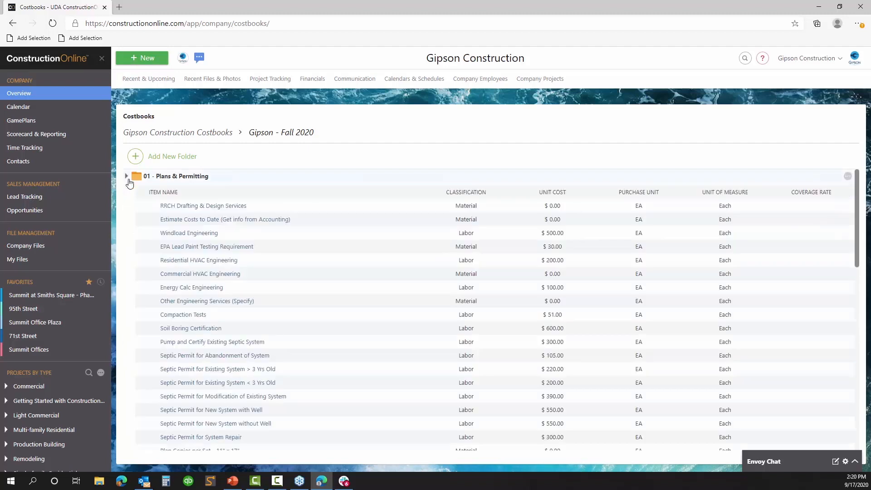
left_click(128, 178)
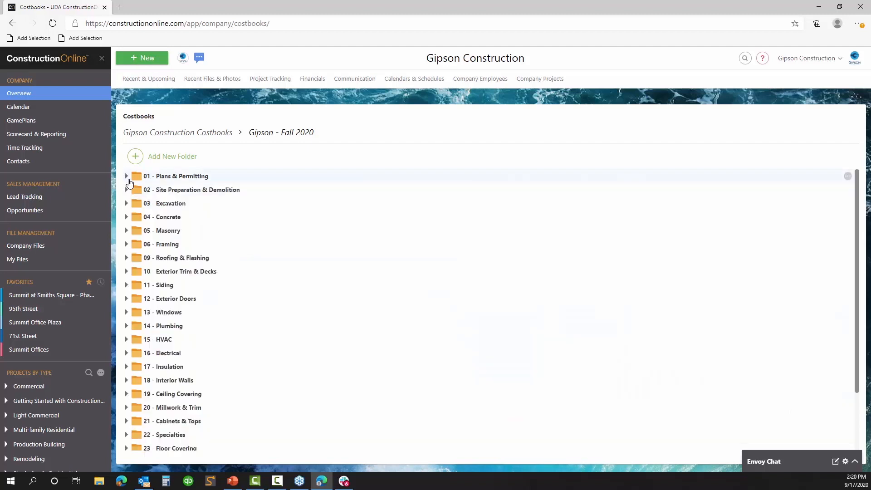
left_click(222, 138)
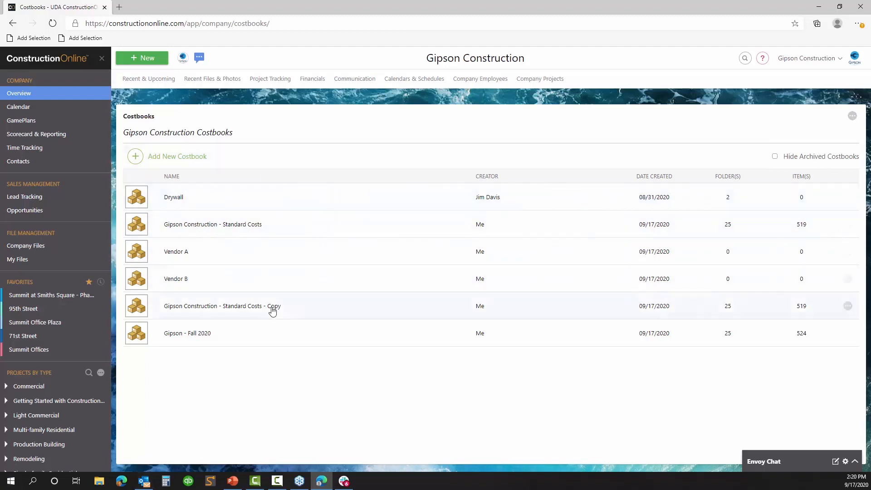
Step: View the 04 - Concrete items and that folder's options in Gipson Construction - Standard Costs, and return to the costbook list
left_click(261, 228)
left_click(181, 218)
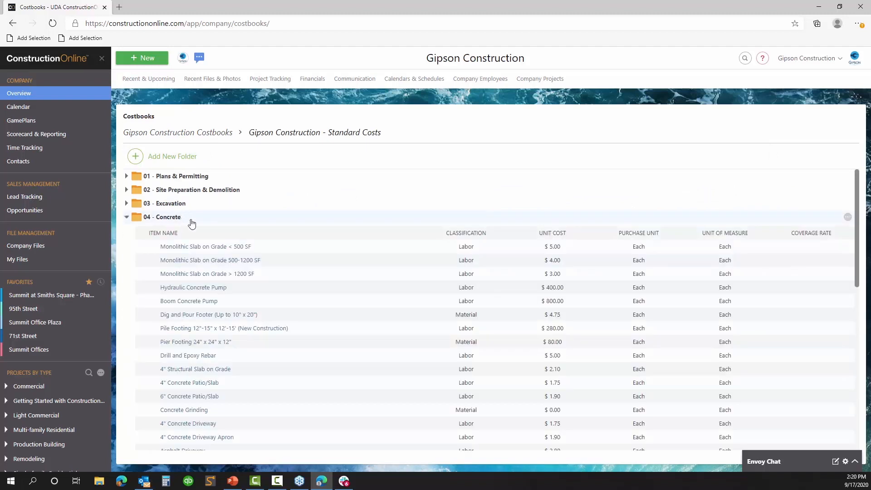
scroll(227, 241, "down", 1)
scroll(204, 218, "up", 1)
right_click(161, 221)
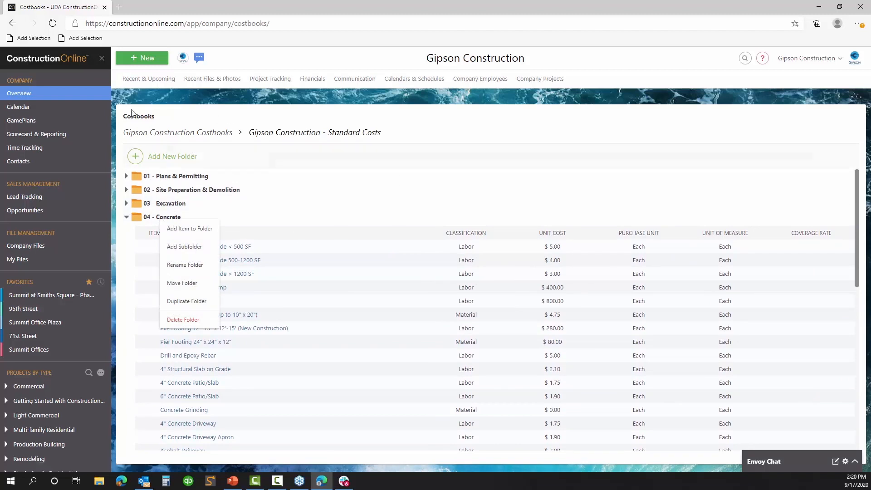
left_click(180, 133)
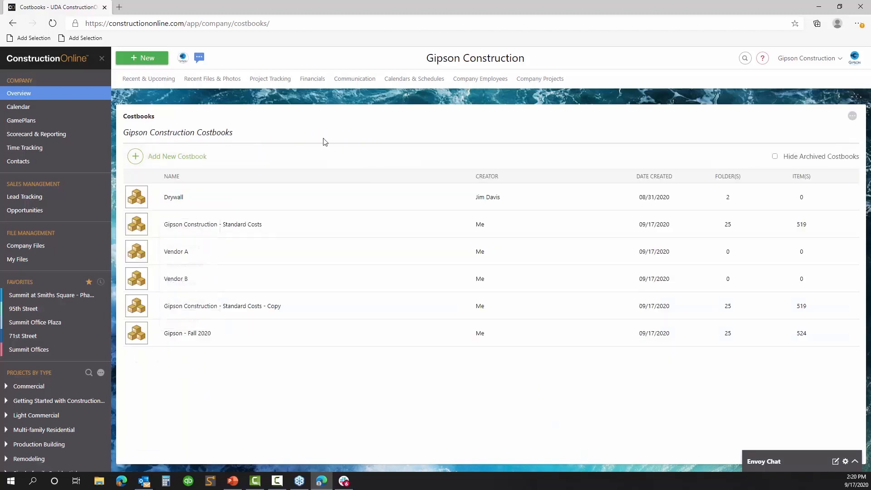
Step: Check which Excel template levels are offered for download in the costbook import, and cancel the import
left_click(852, 116)
left_click(844, 135)
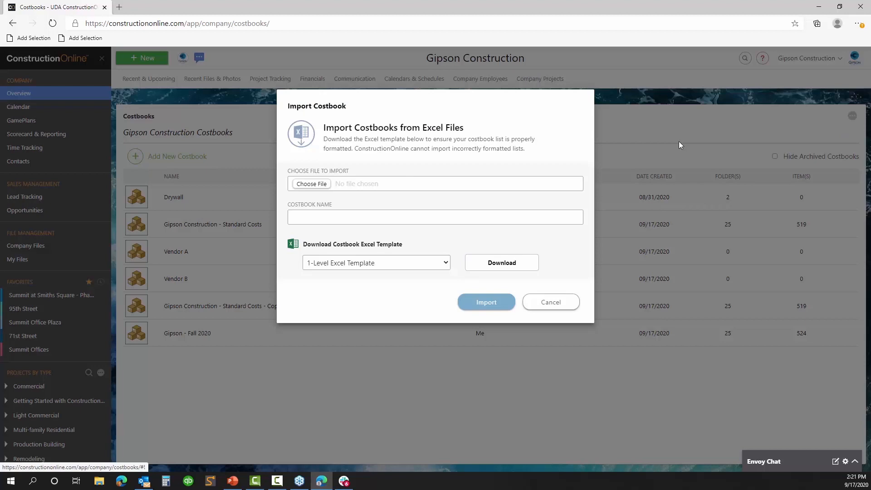
left_click(349, 259)
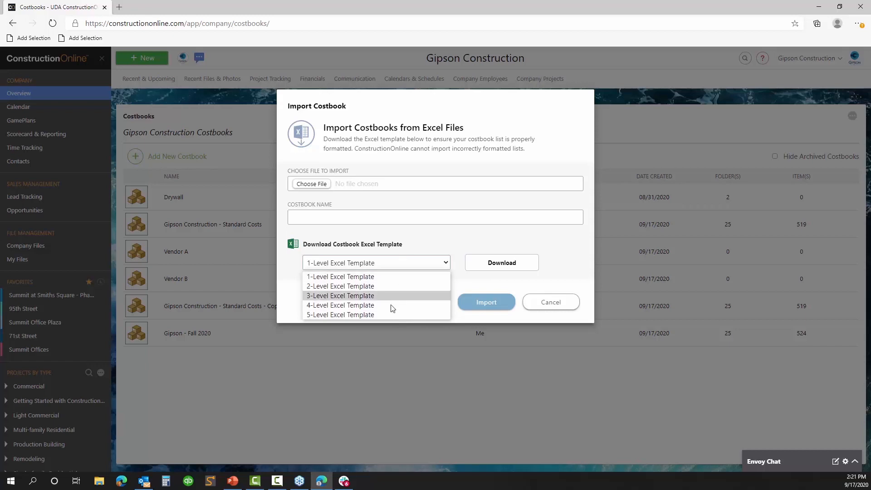
left_click(558, 309)
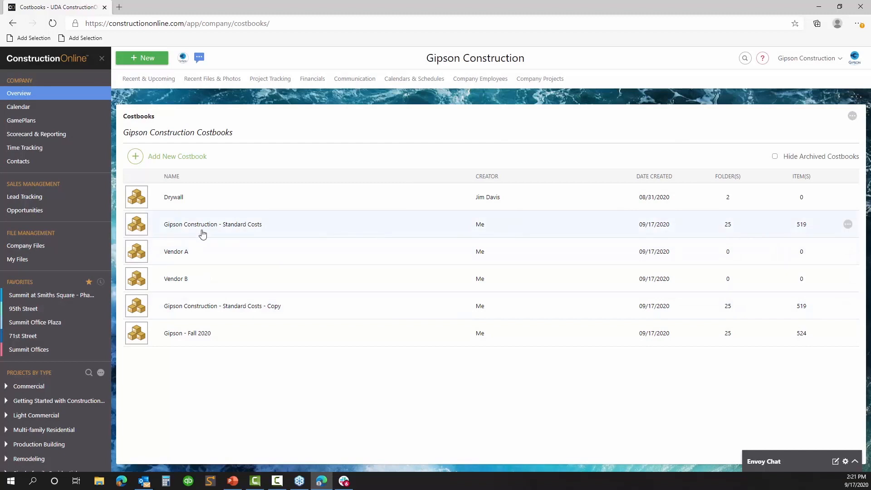
Step: Open the Hydraulic Concrete Pump item from 04 - Concrete in Gipson Construction - Standard Costs, view its details, and close it unchanged
left_click(202, 234)
left_click(135, 217)
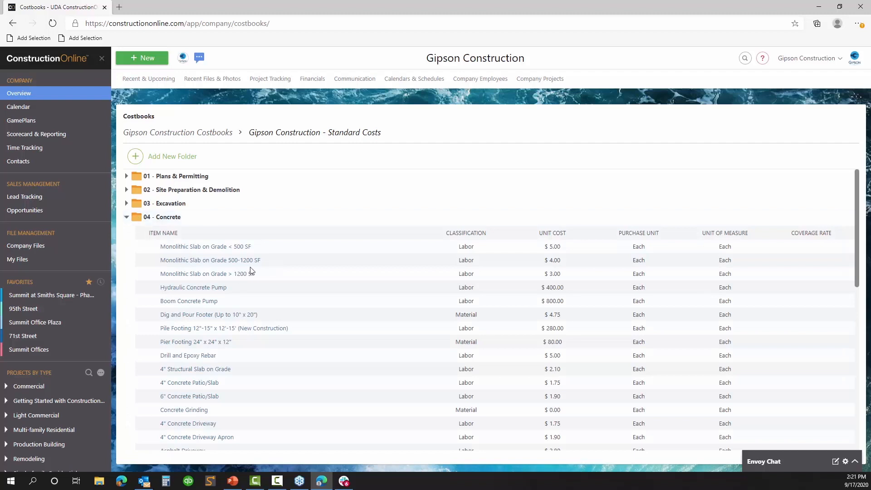
right_click(216, 289)
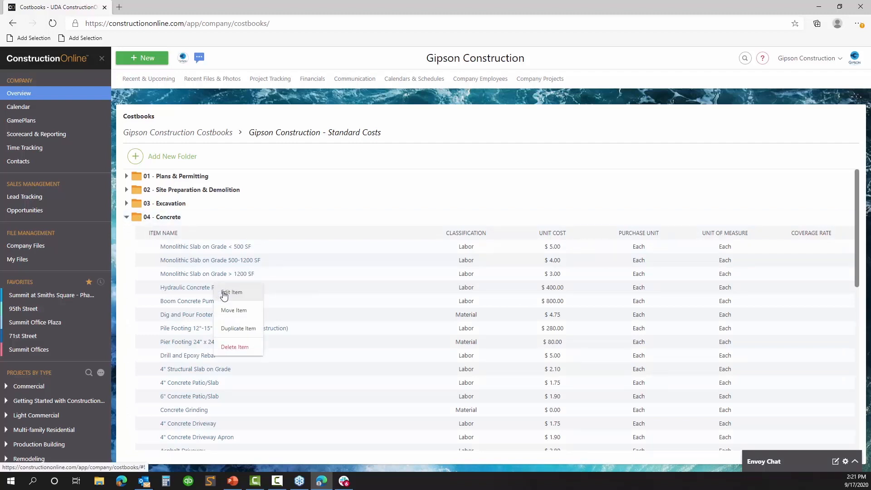
left_click(225, 292)
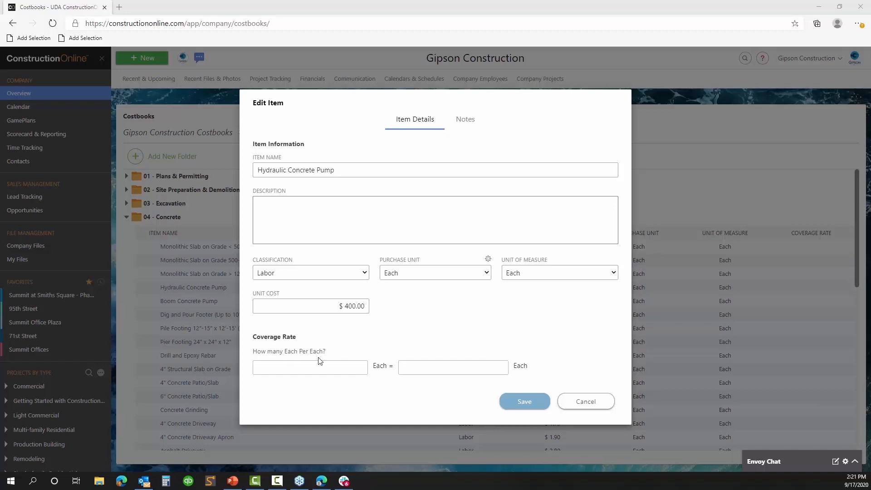
left_click(607, 405)
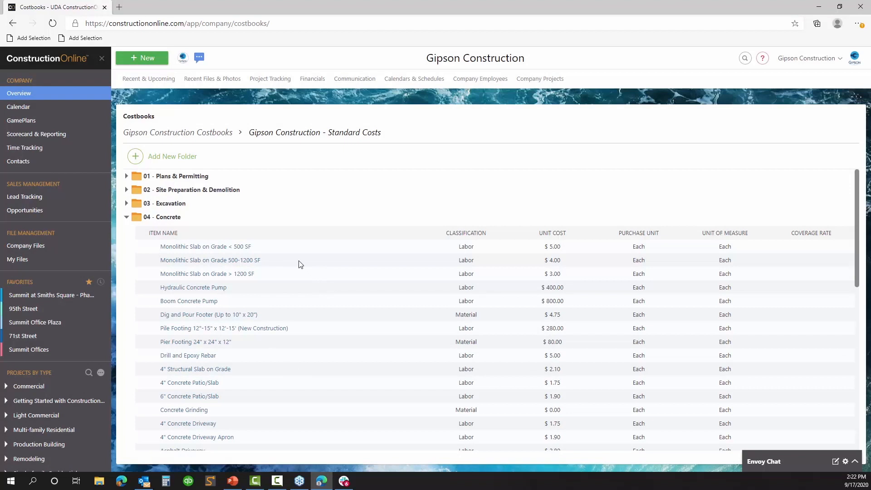
Step: Open the 4" Concrete Patio/Slab item for editing and set its unit of measure to cu. yards
scroll(300, 264, "down", 2)
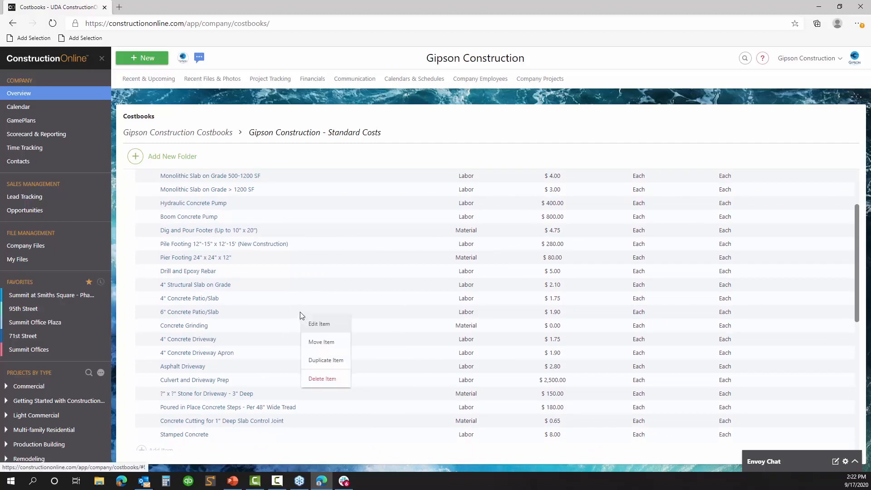
right_click(307, 298)
left_click(318, 305)
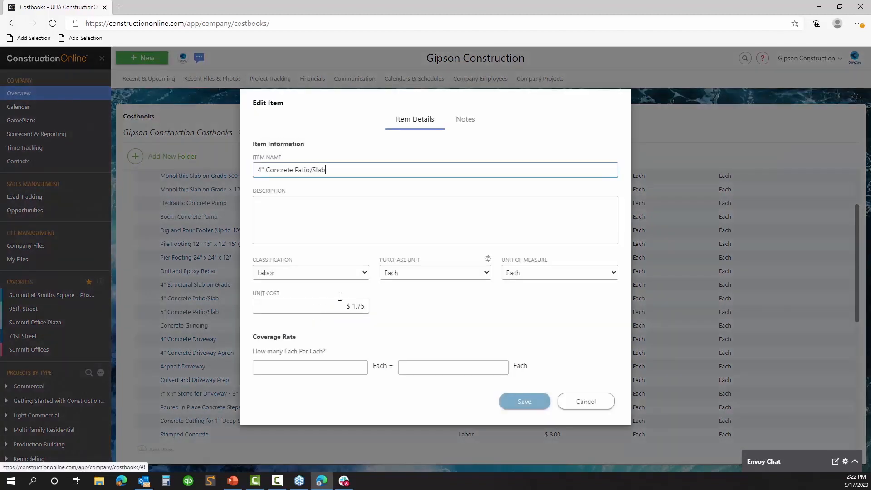
left_click(525, 273)
left_click(527, 325)
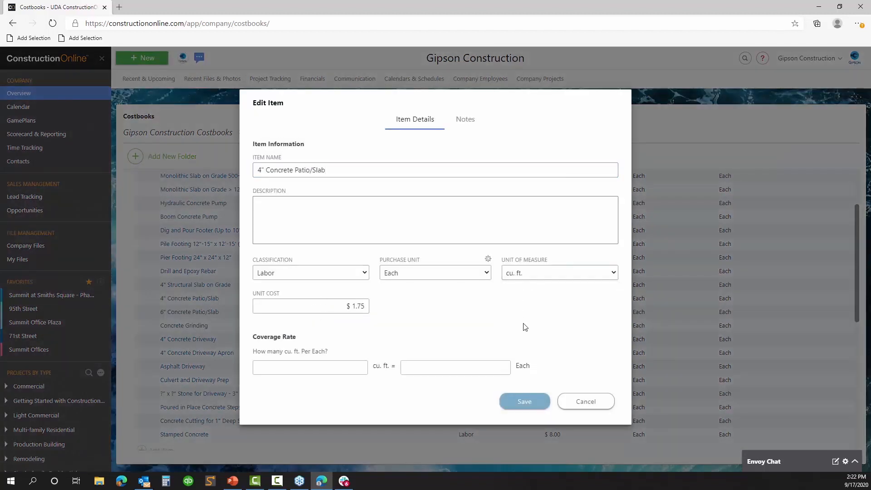
left_click(526, 278)
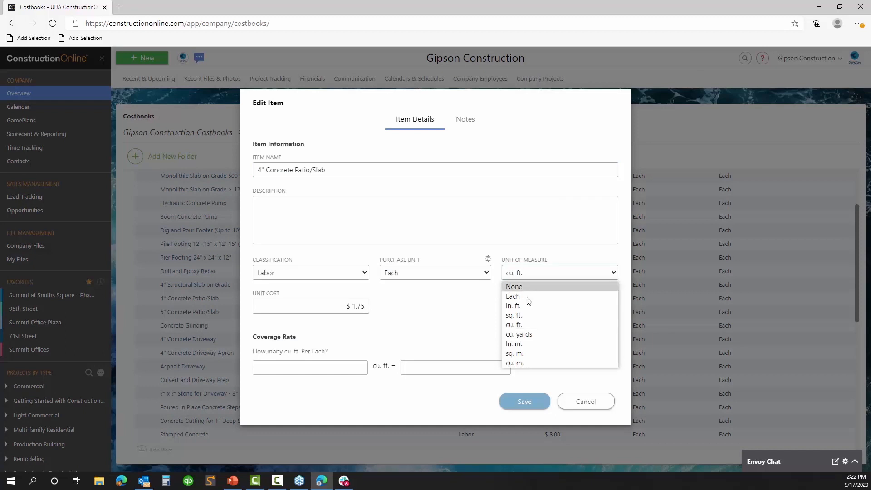
left_click(523, 335)
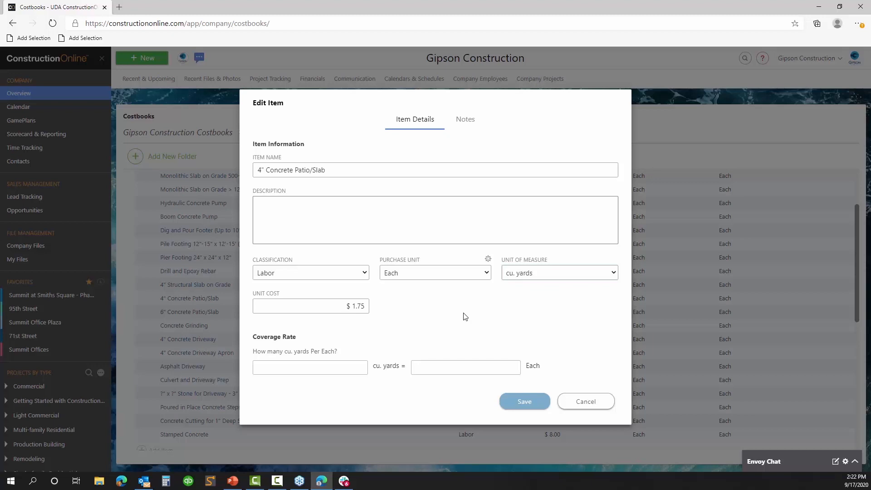
Step: Examine the purchase unit choices and the editable Units list for the 4" Concrete Patio/Slab item, and cancel the Units list
left_click(456, 273)
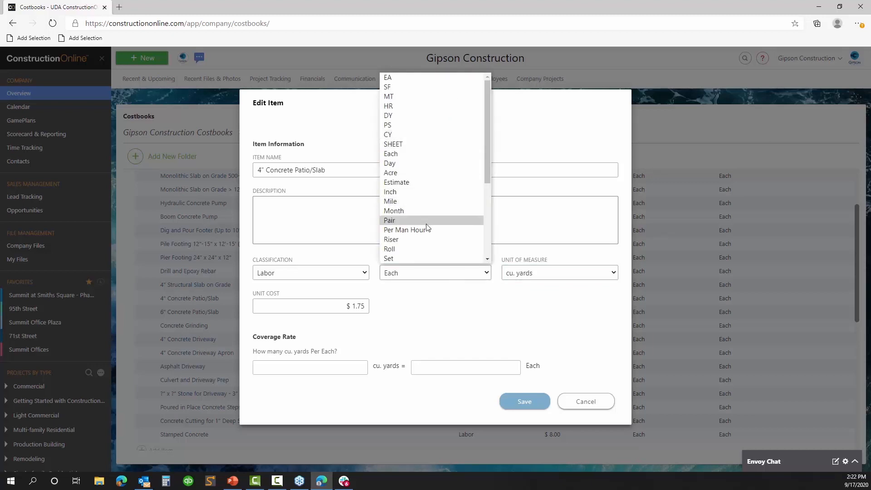
scroll(427, 226, "down", 5)
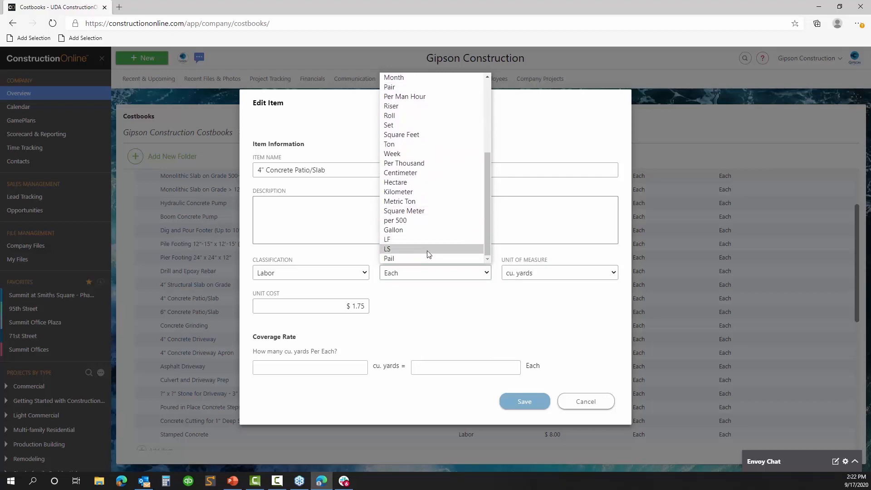
scroll(450, 187, "up", 1)
scroll(451, 190, "up", 4)
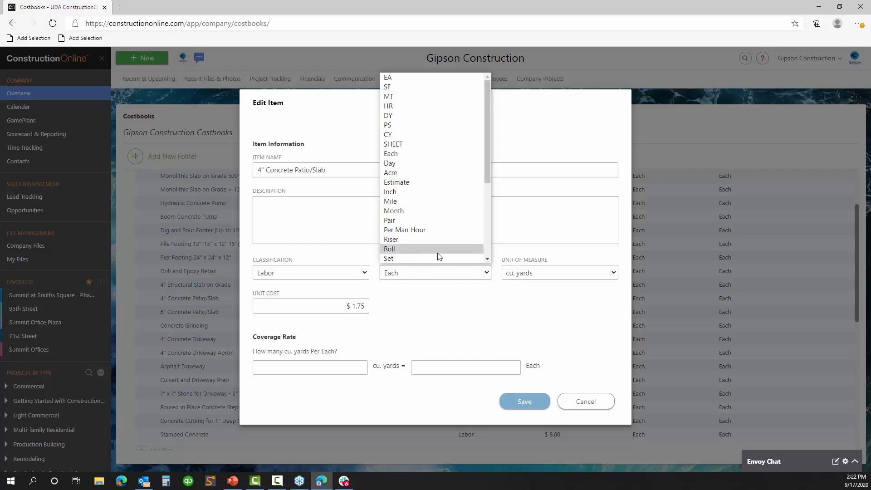
left_click_drag(489, 168, 494, 243)
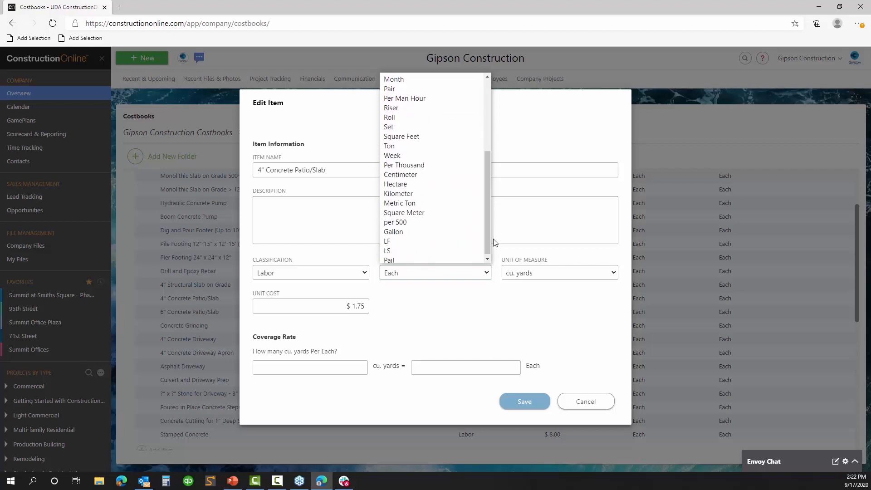
left_click(478, 307)
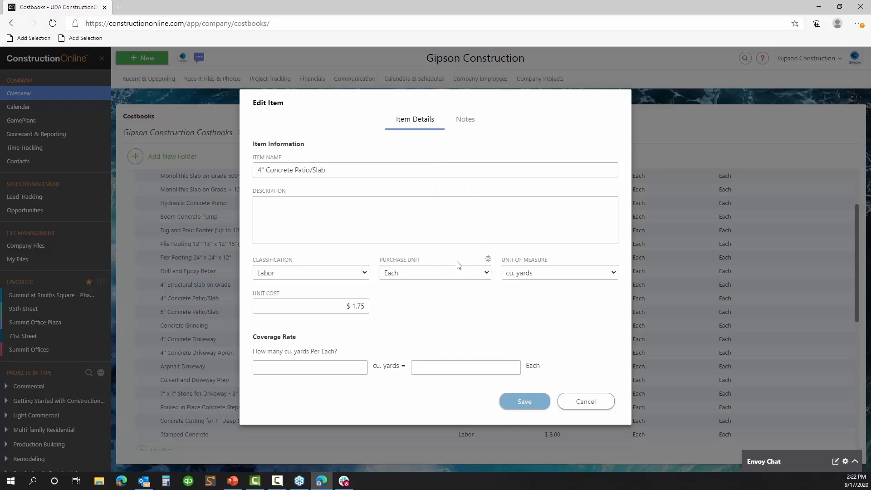
left_click(487, 262)
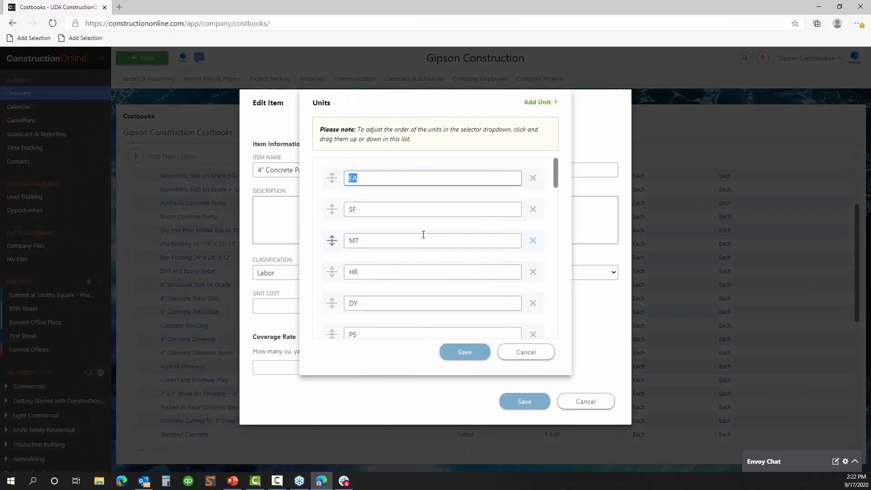
scroll(421, 261, "down", 4)
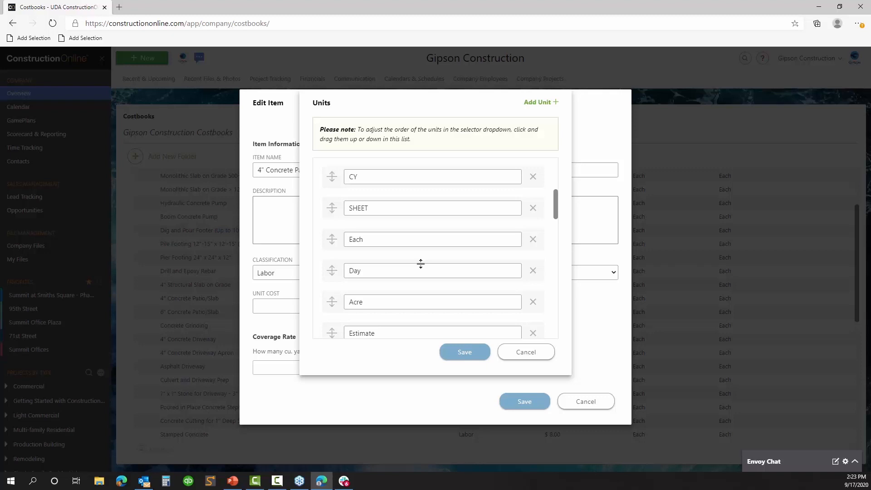
left_click(528, 354)
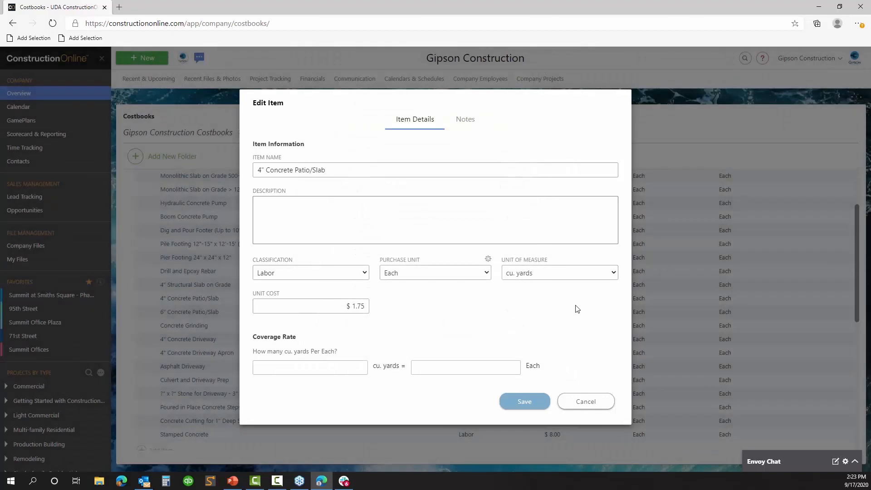
Step: Set the item's unit of measure to ln. ft. and its coverage rate to 10 ln. ft. = 1 Each
left_click(540, 274)
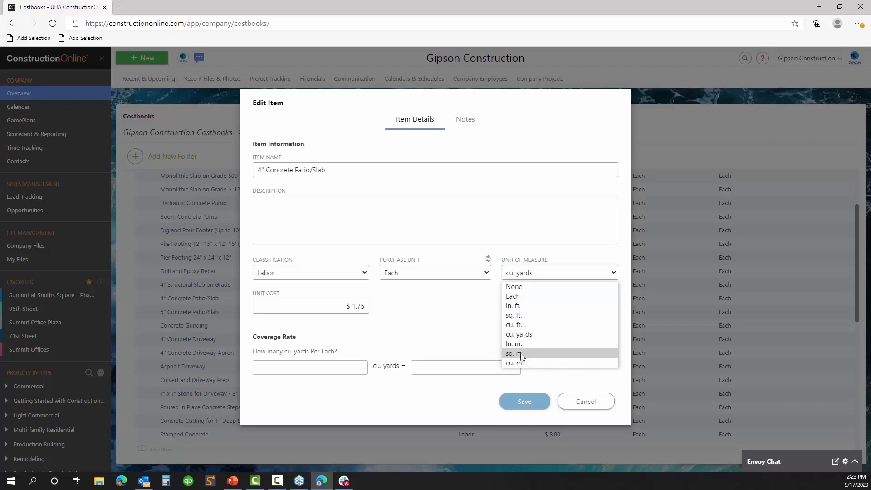
left_click(534, 312)
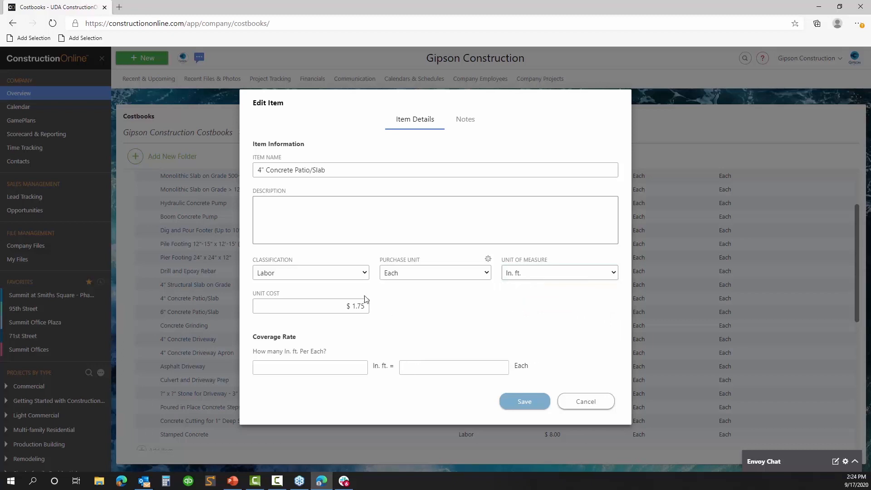
left_click(348, 368)
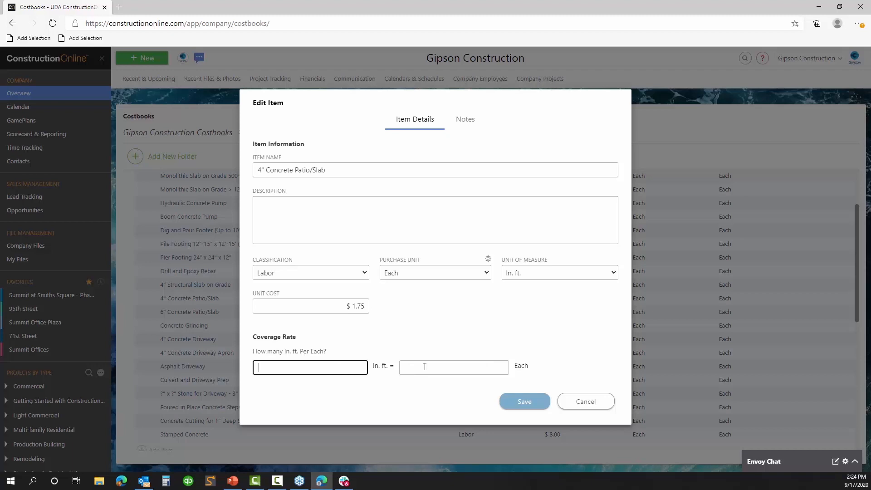
type("10")
left_click(425, 367)
type("1")
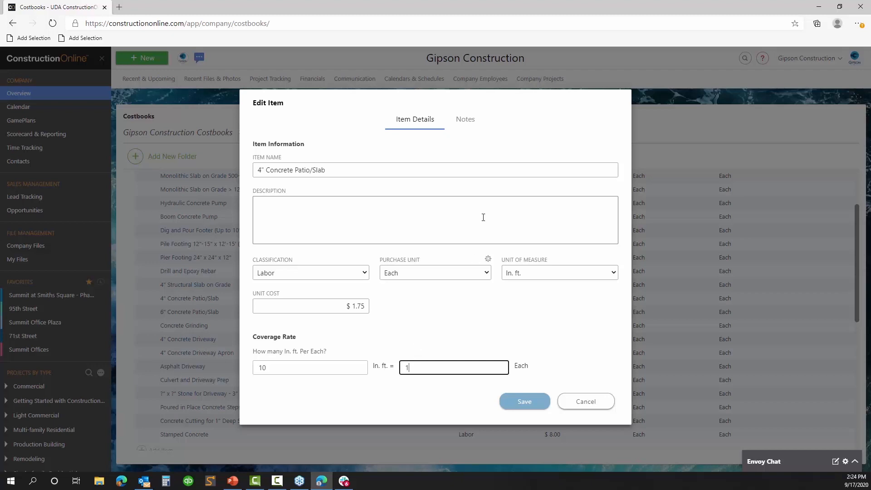
Step: Reopen and cancel the Units list, and discard the edits to the 4" Concrete Patio/Slab item
left_click(489, 261)
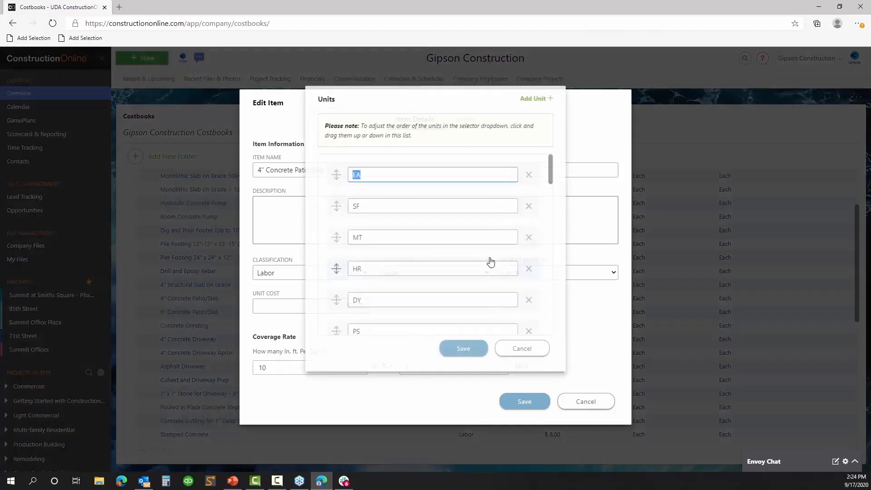
left_click(542, 358)
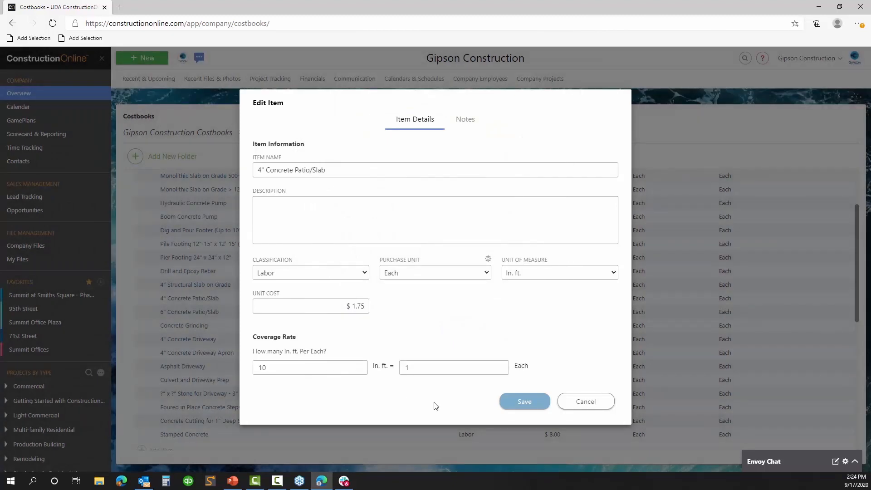
left_click(600, 404)
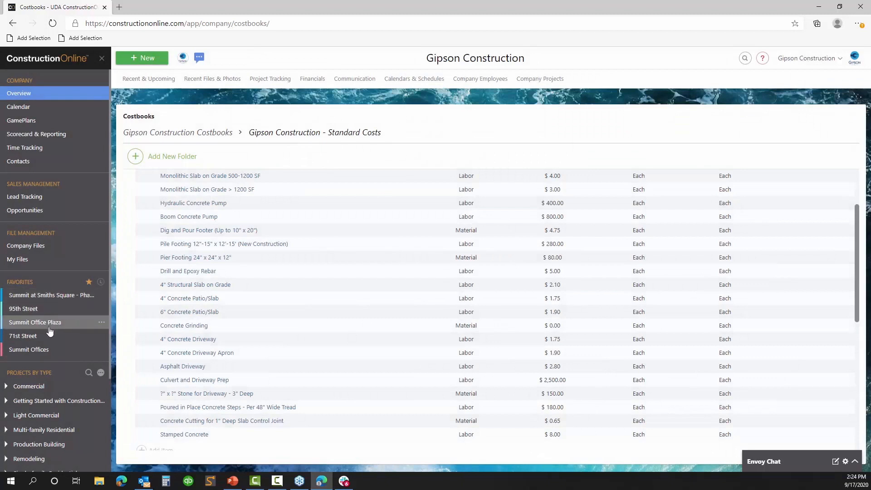
Step: Open the estimate of the Summit at Smiths Square - Phase 2 project and look through its project totals
left_click(51, 296)
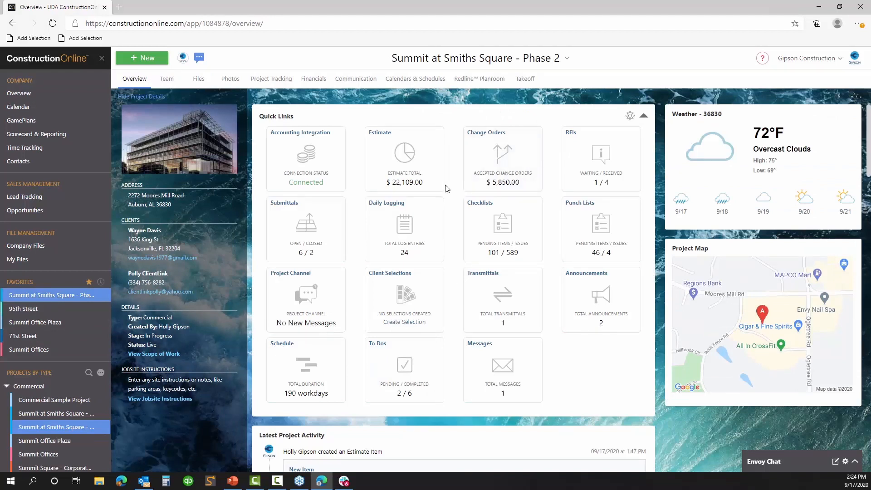
left_click(412, 175)
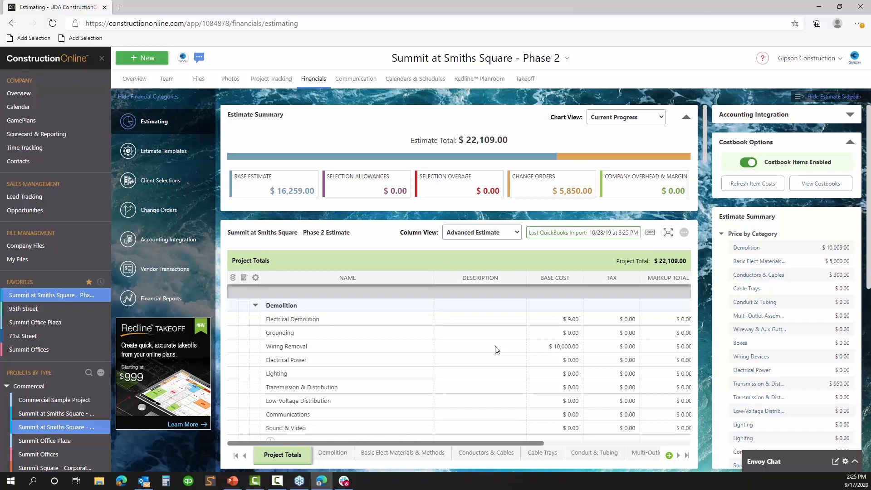
scroll(497, 349, "down", 5)
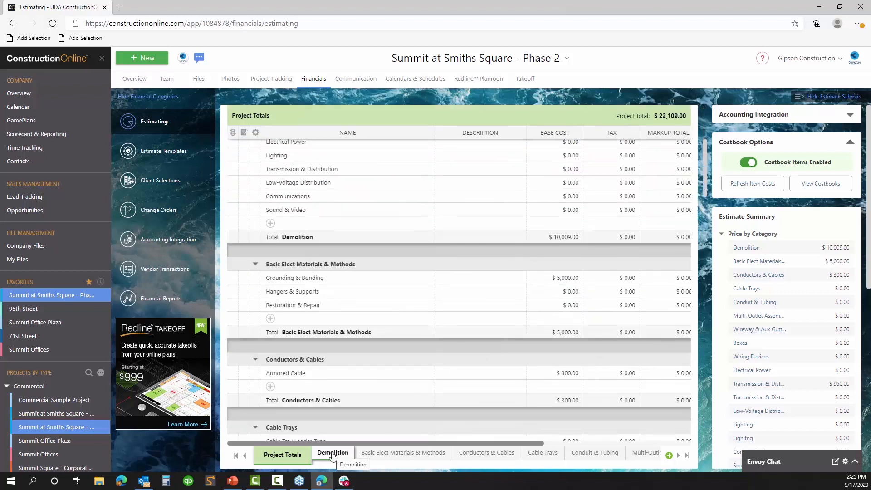
Step: View the Demolition and Basic Elect Materials & Methods categories, and start a blank item under Restoration & Repair
left_click(333, 454)
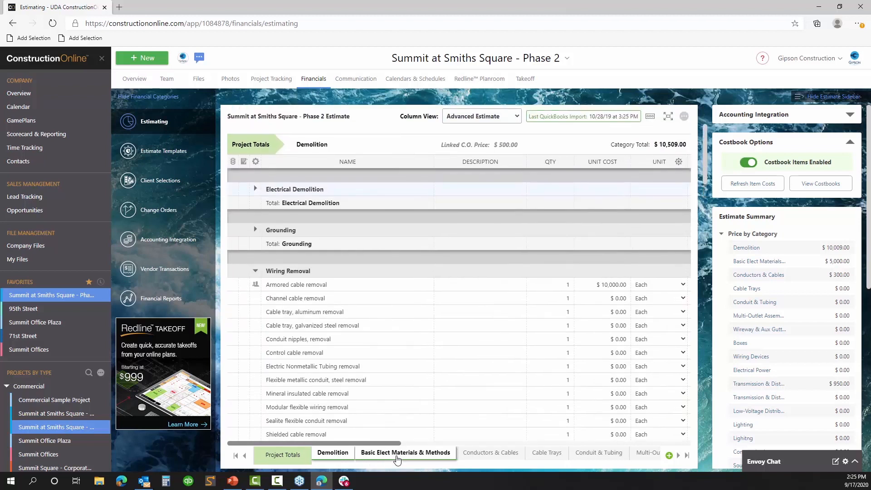
left_click(398, 454)
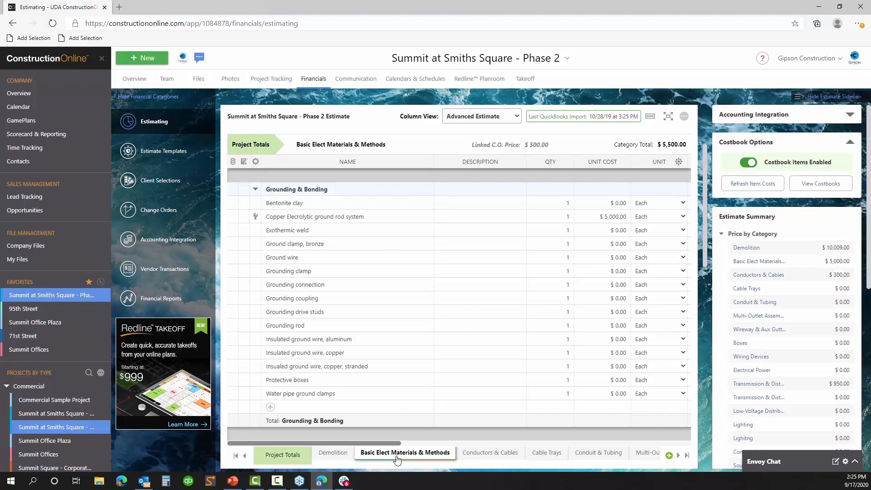
scroll(361, 408, "down", 5)
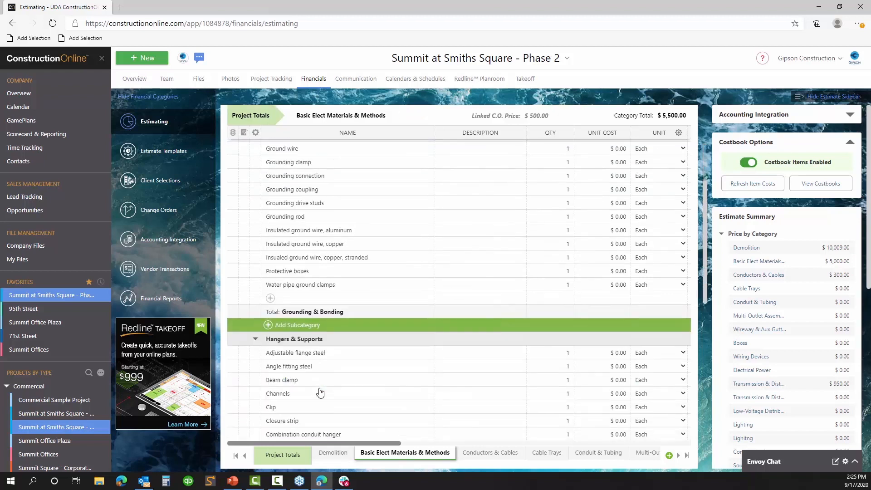
scroll(361, 407, "down", 8)
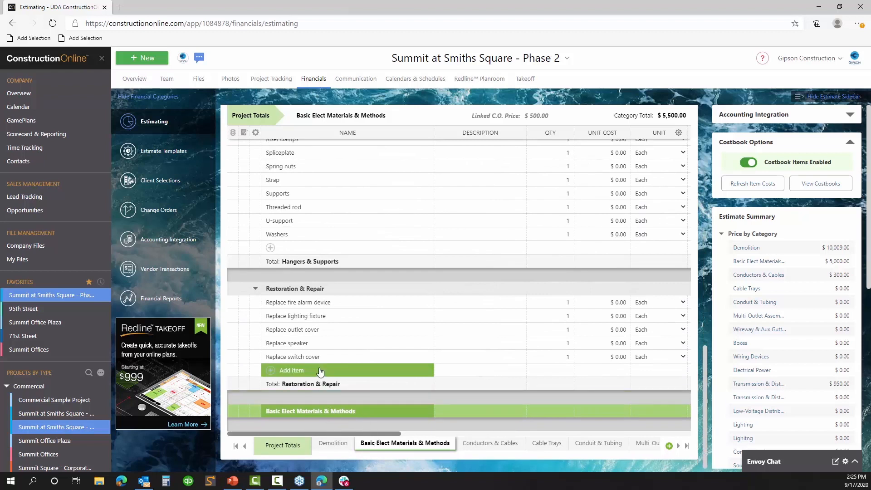
left_click(323, 373)
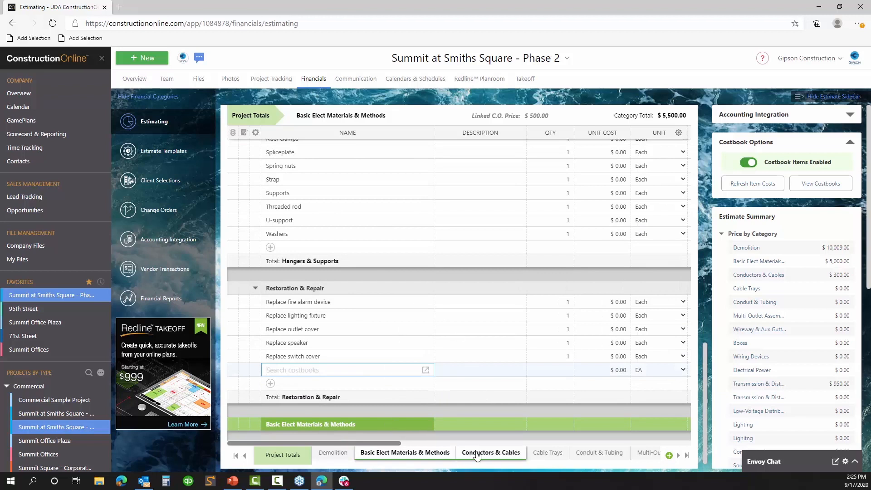
Step: Add the Phone/Cable Service Remove and Relocate costbook item to Armored Cable in the Conductors & Cables category, searching for "cab"
left_click(477, 453)
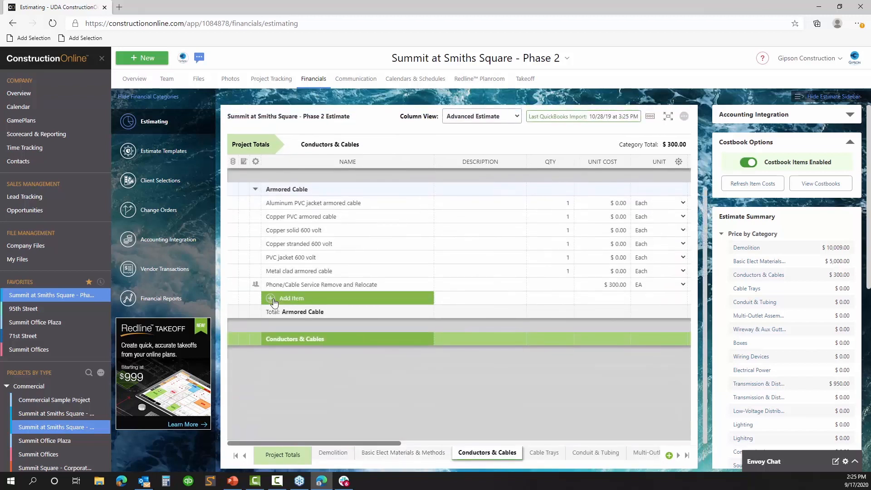
left_click(274, 301)
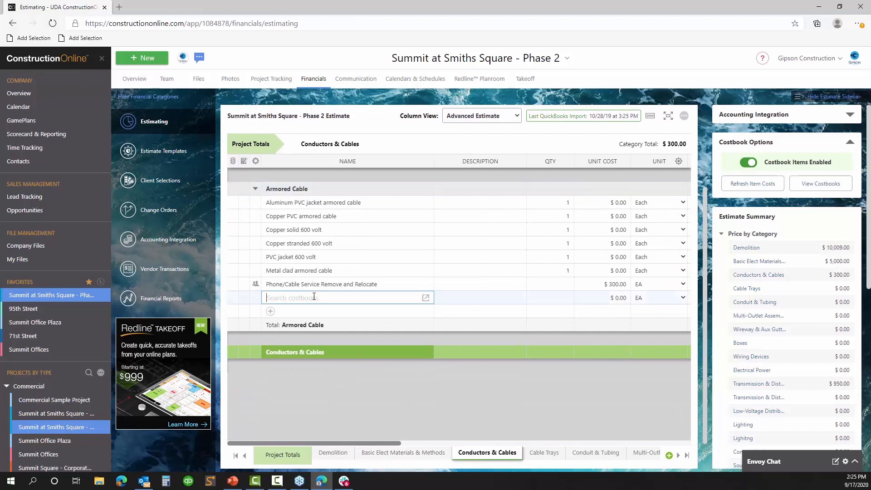
type("cab")
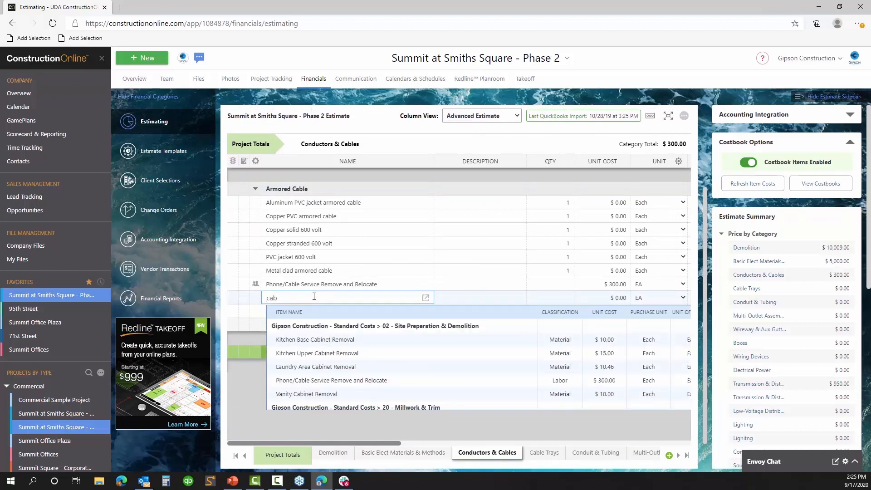
scroll(370, 363, "down", 2)
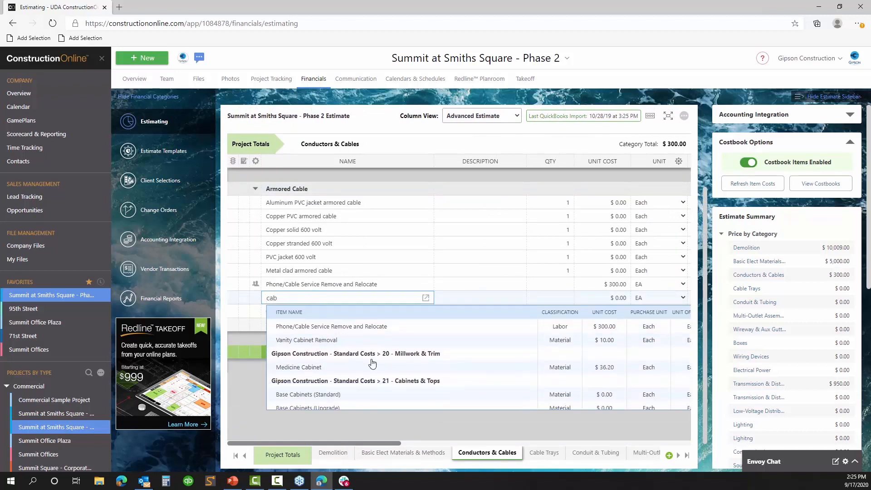
scroll(374, 365, "up", 1)
left_click(367, 372)
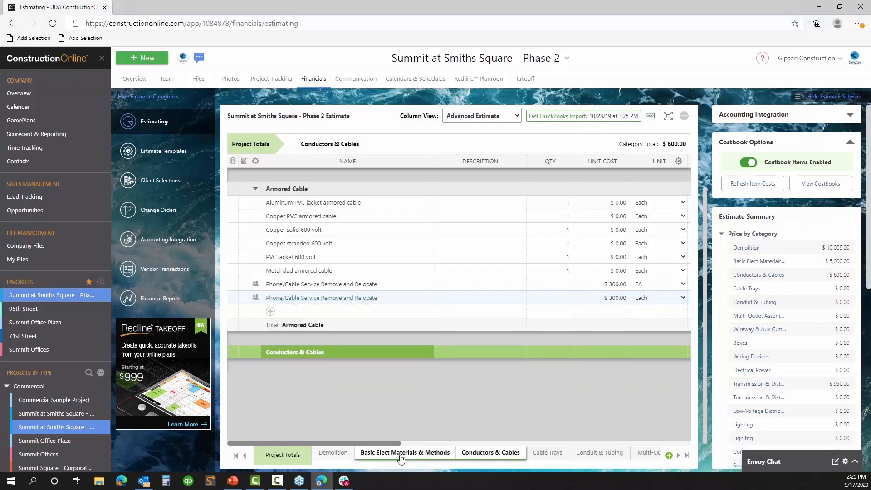
Step: Return to the project totals and expand the accounting integration details
left_click(289, 456)
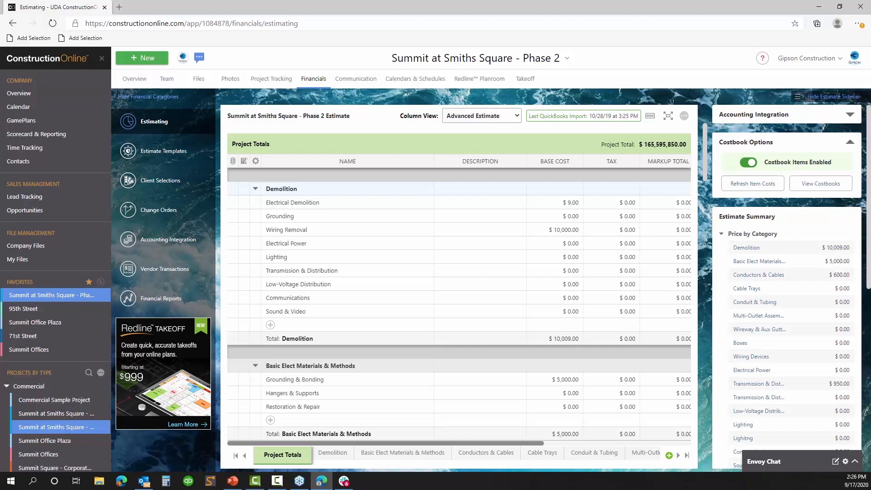
left_click(849, 115)
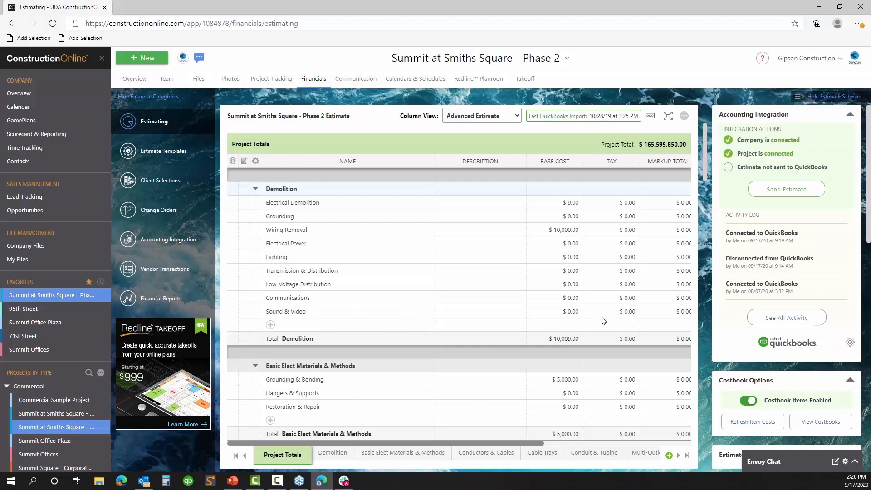
mouse_move(411, 354)
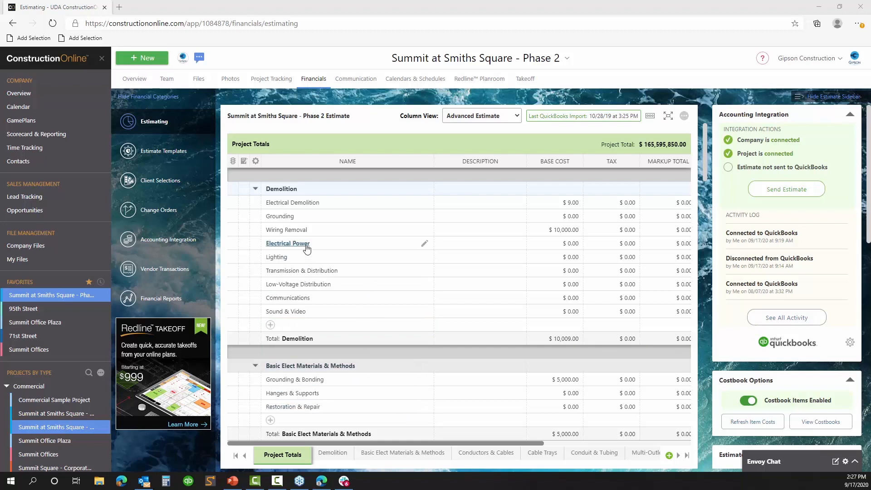
Step: Add an item named "e" under Wiring Removal in the Demolition category, and collapse the accounting integration details
left_click(295, 203)
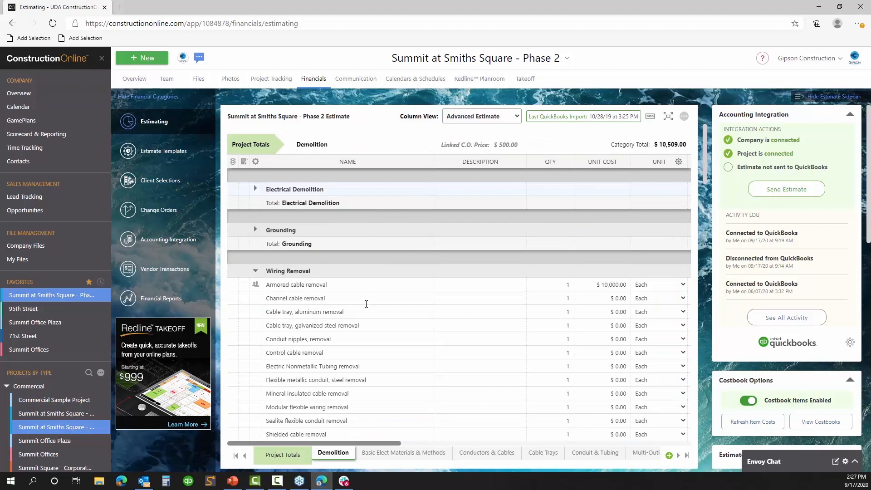
scroll(367, 340, "down", 5)
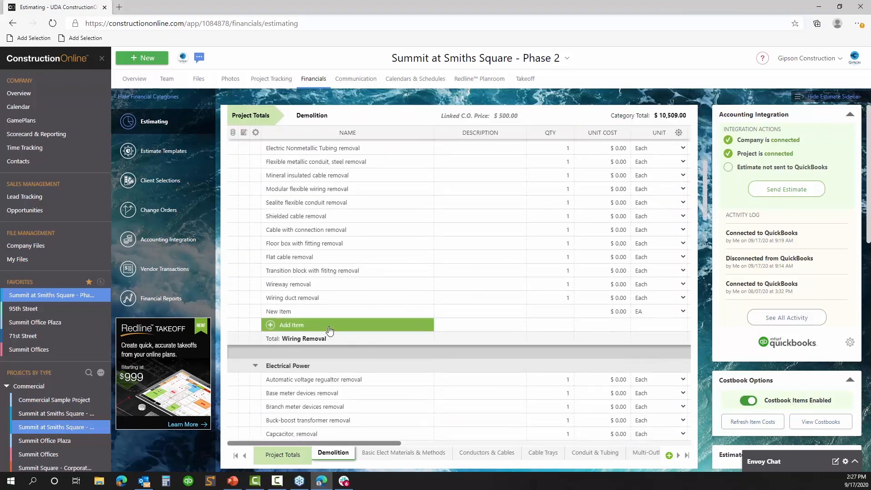
left_click(329, 331)
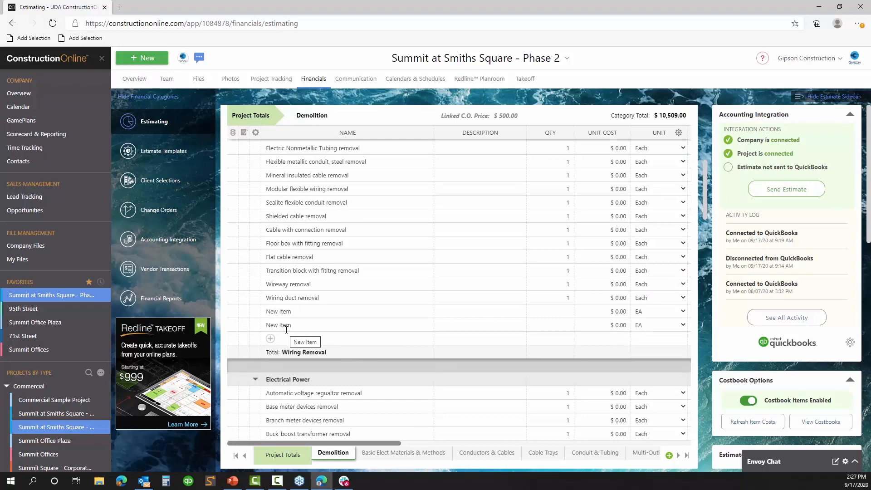
left_click(292, 325)
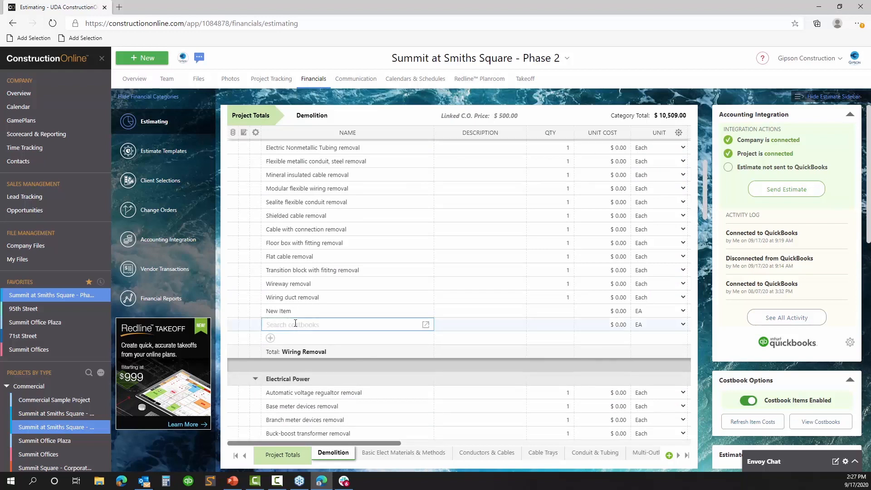
type("e")
left_click(849, 114)
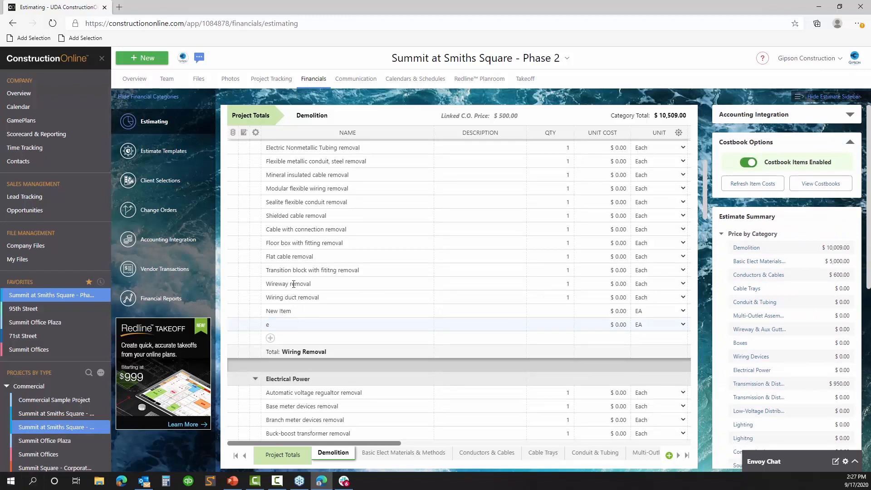
Step: Replace the new Wiring Removal item with the Wire Transfer Fees costbook item, searching for "wir"
left_click(272, 324)
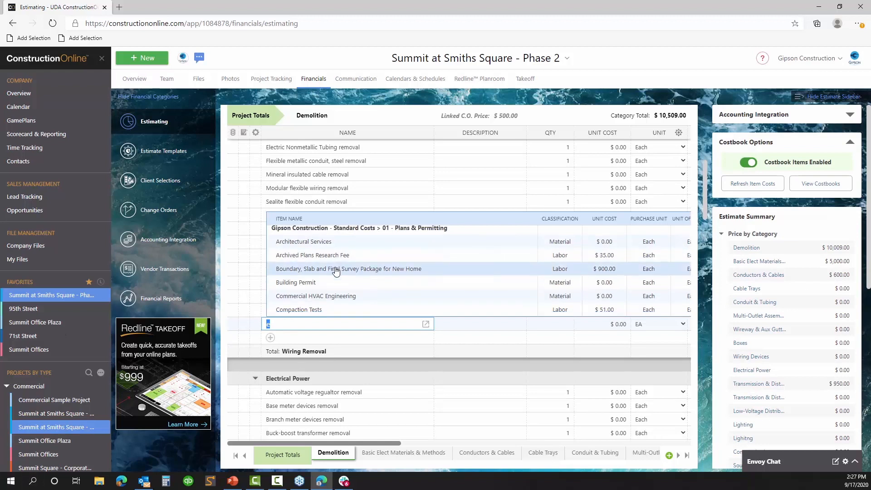
type("we")
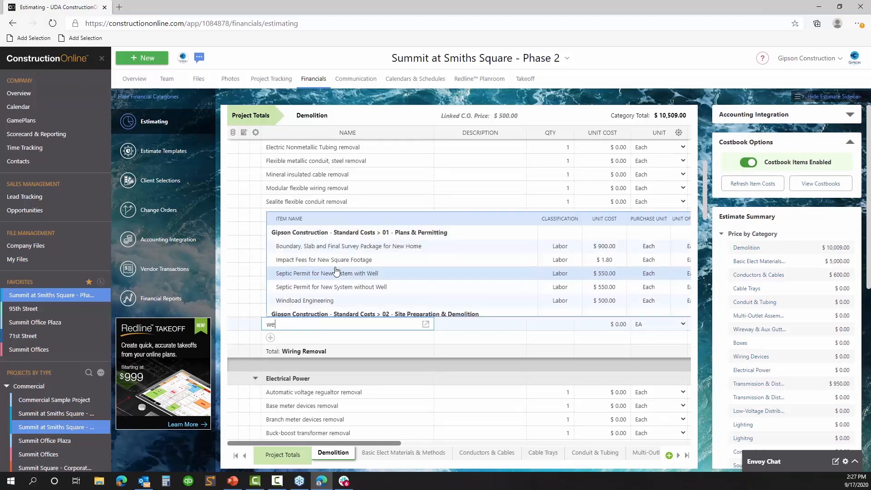
key("BackSpace")
type("ir")
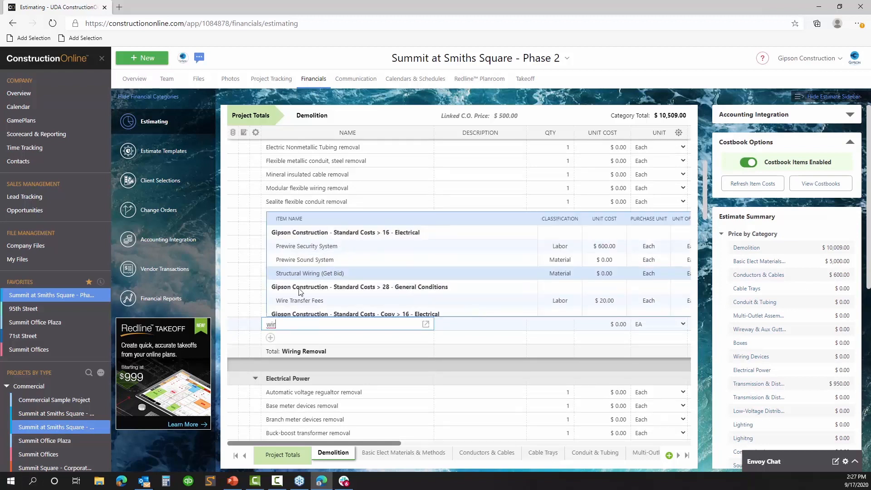
left_click(302, 301)
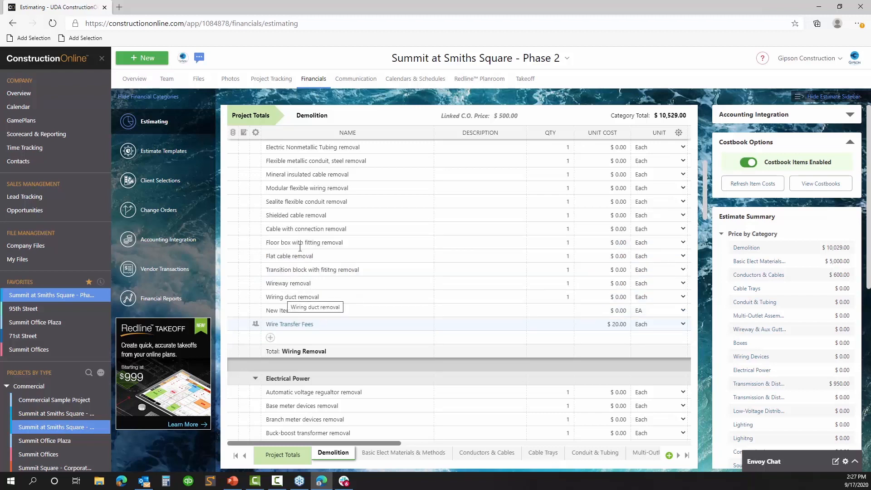
Step: Compare the name fields of the plain Wiring Removal items with the costbook matches offered for Wire Transfer Fees
scroll(300, 248, "up", 5)
scroll(300, 247, "down", 3)
left_click(299, 229)
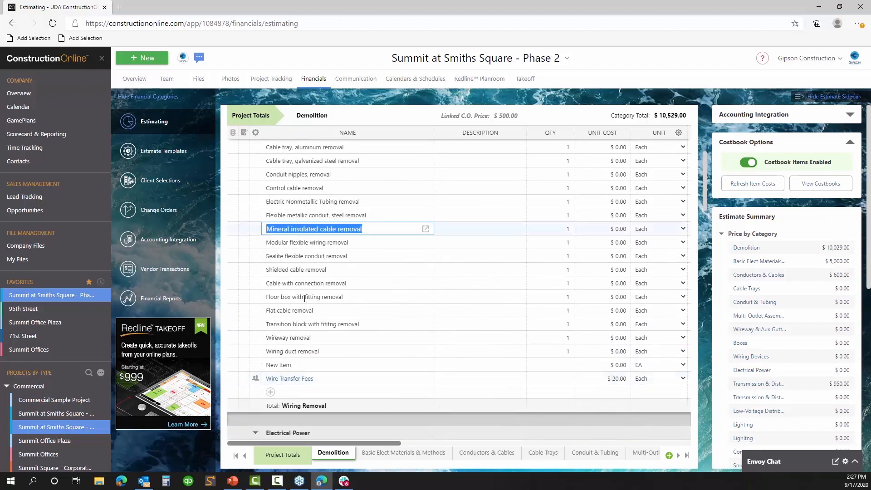
left_click(325, 363)
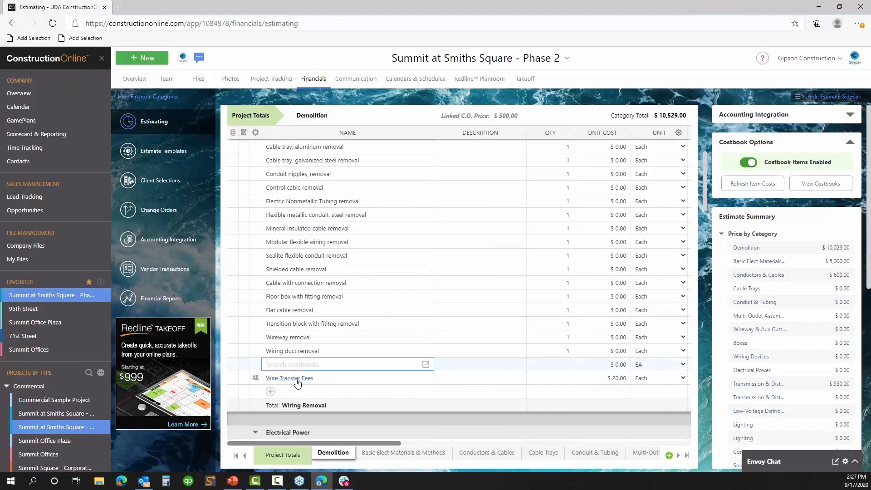
left_click(300, 297)
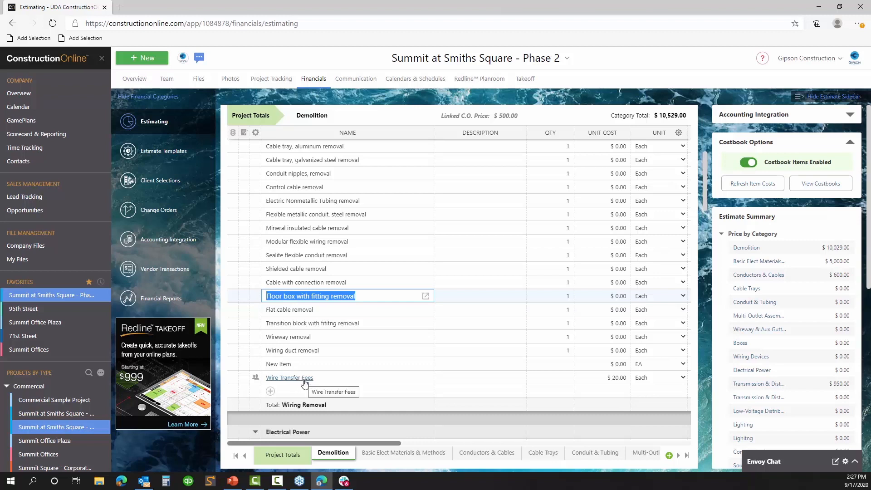
left_click(304, 381)
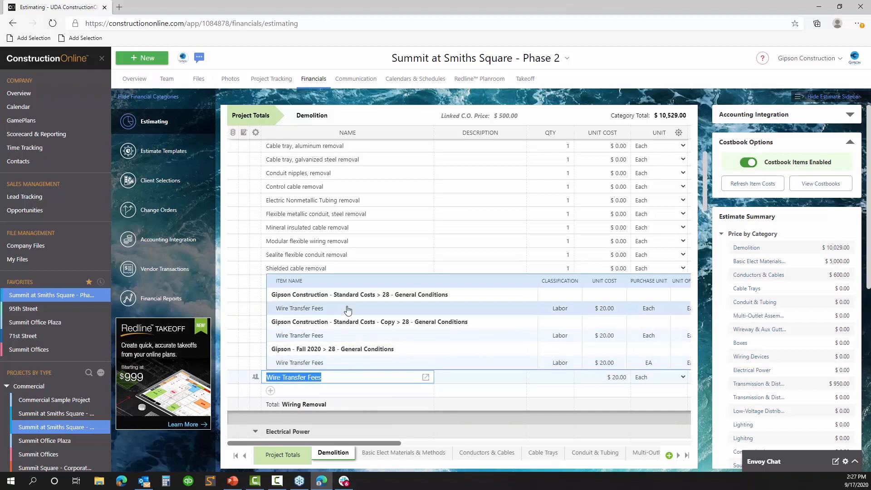
left_click(341, 254)
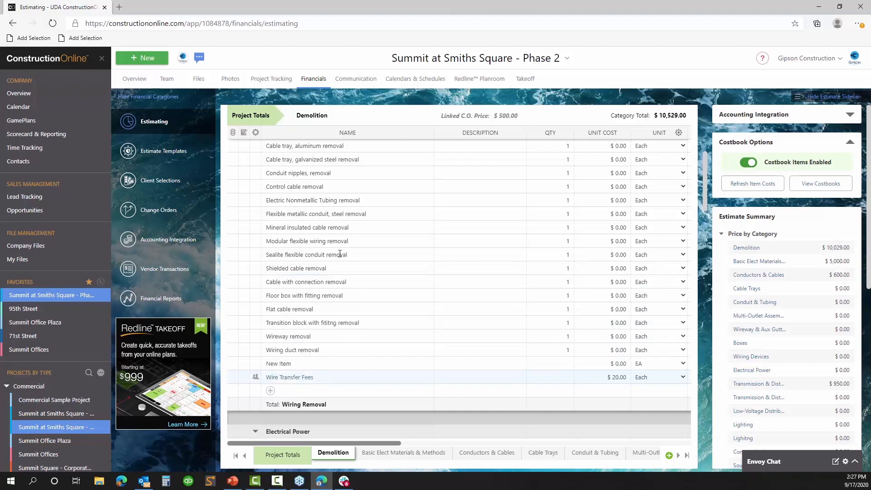
left_click(340, 269)
left_click(337, 308)
left_click(328, 331)
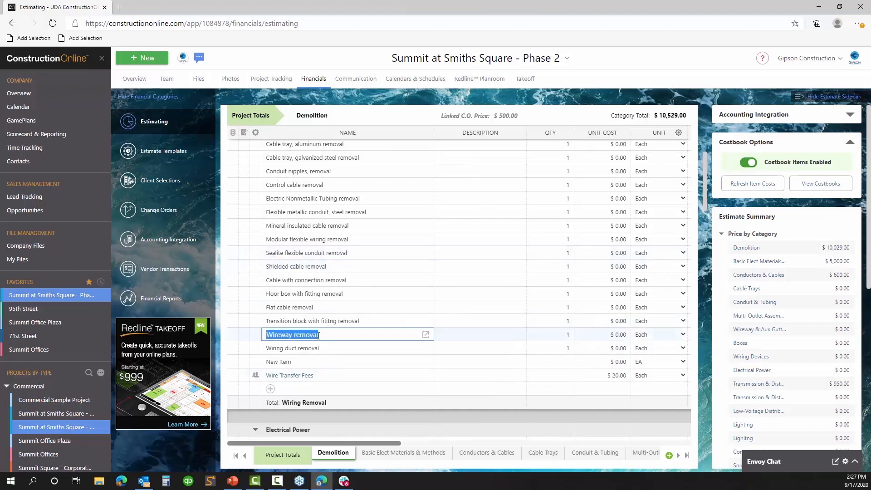
left_click(307, 264)
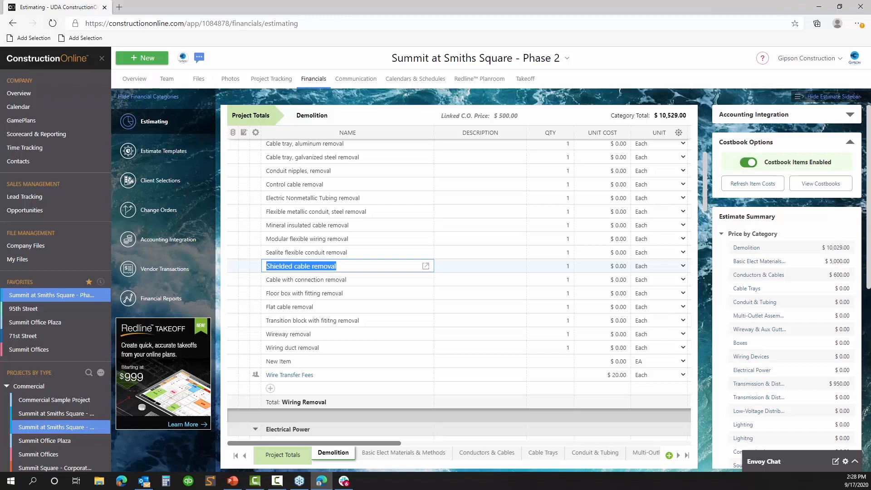
Step: Open the company costbooks from the estimate, choose Gipson Construction - Standard Costs, and expand 14 - Plumbing
scroll(608, 182, "up", 5)
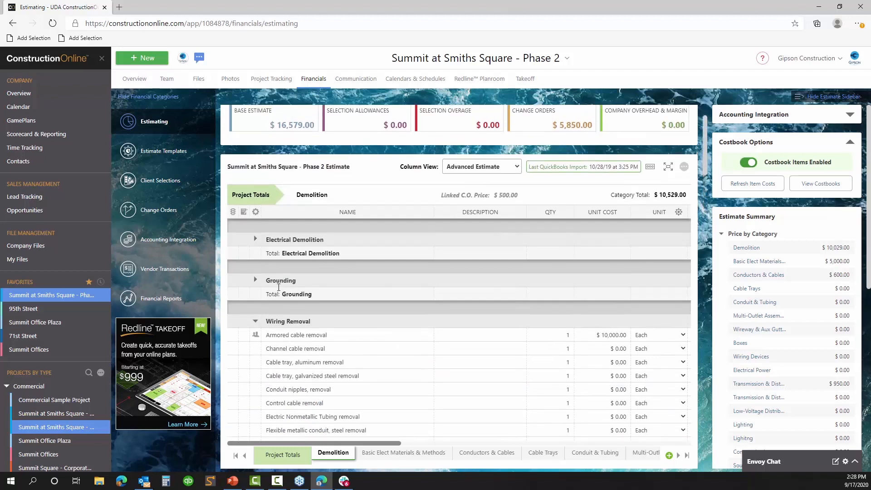
scroll(608, 182, "up", 2)
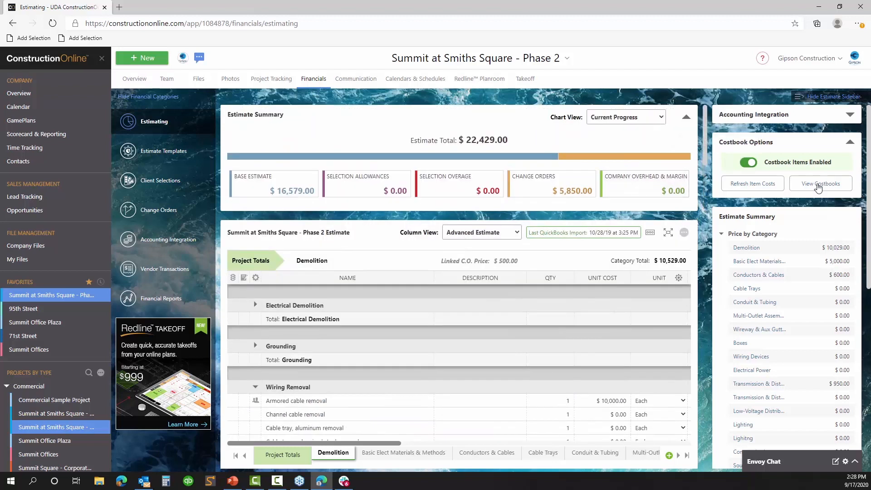
left_click(818, 187)
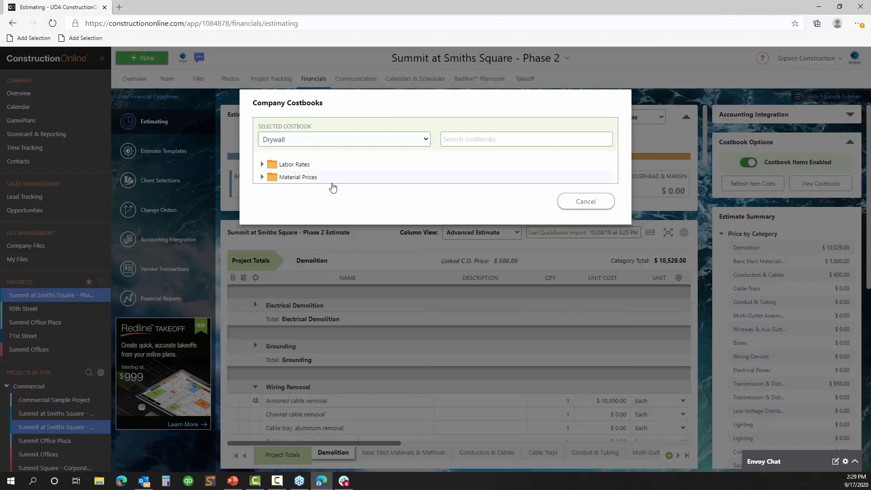
left_click(321, 144)
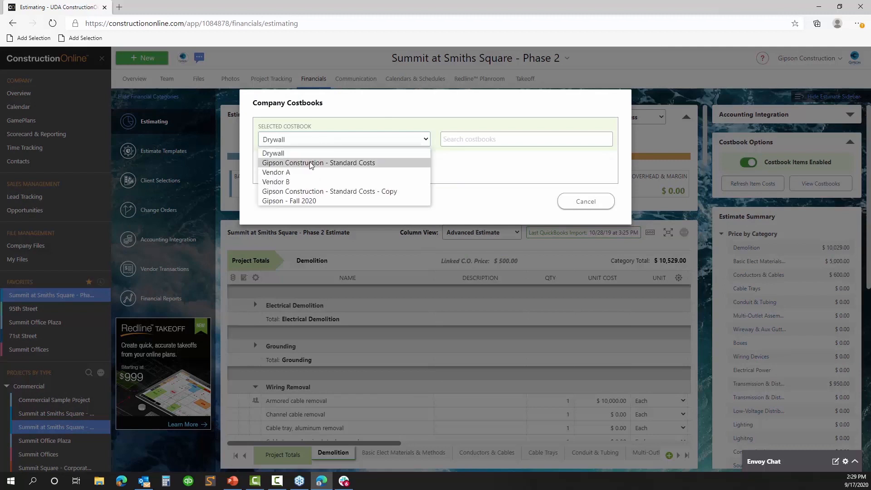
left_click(312, 164)
scroll(282, 259, "down", 1)
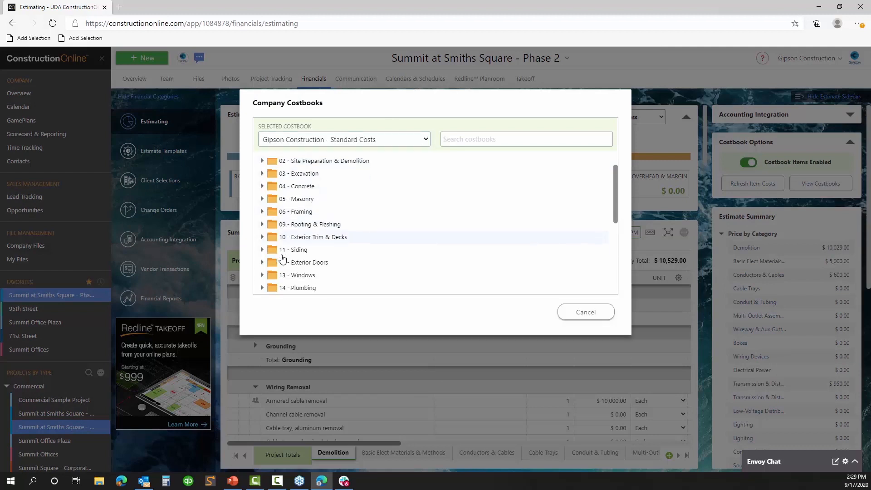
scroll(283, 259, "down", 2)
left_click(263, 243)
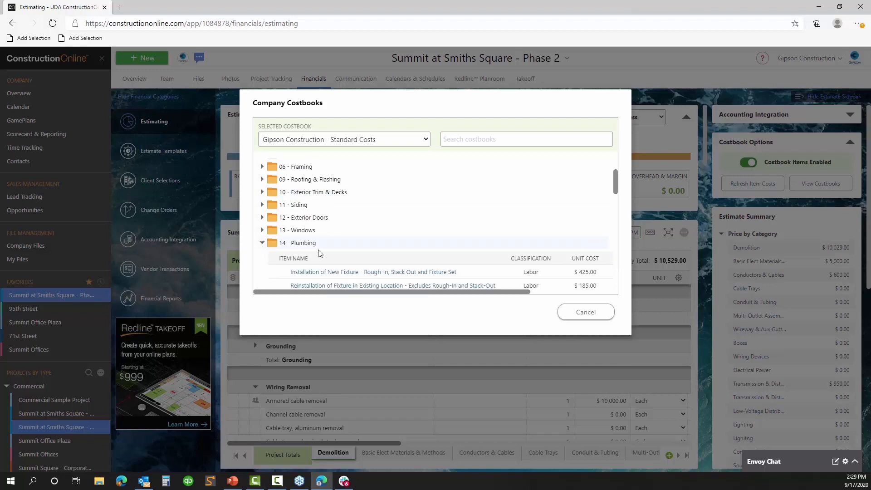
Step: Set the unit cost of the shower system with shower head, hand shower and slide bar to $800 and save the item
scroll(343, 249, "down", 3)
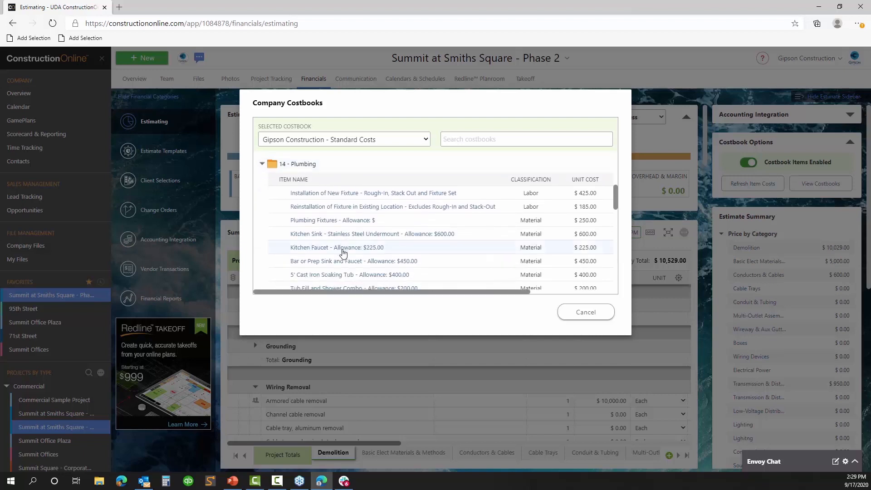
scroll(344, 270, "down", 1)
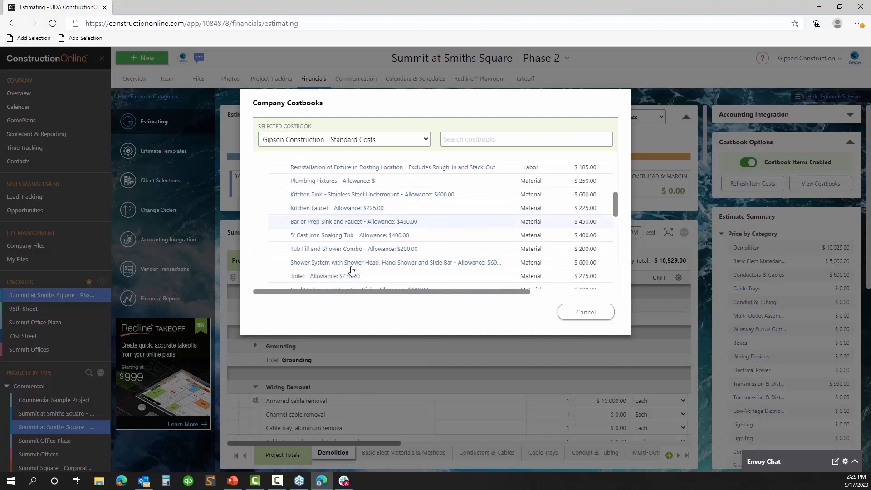
left_click(354, 267)
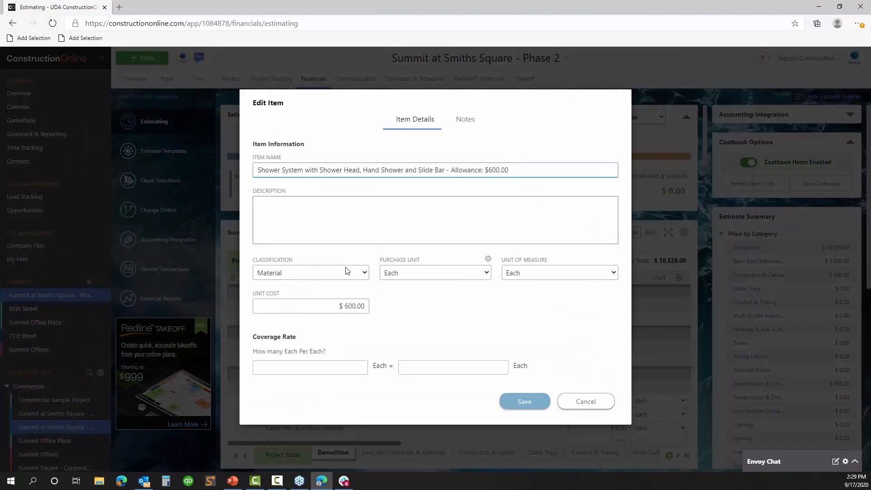
left_click(369, 302)
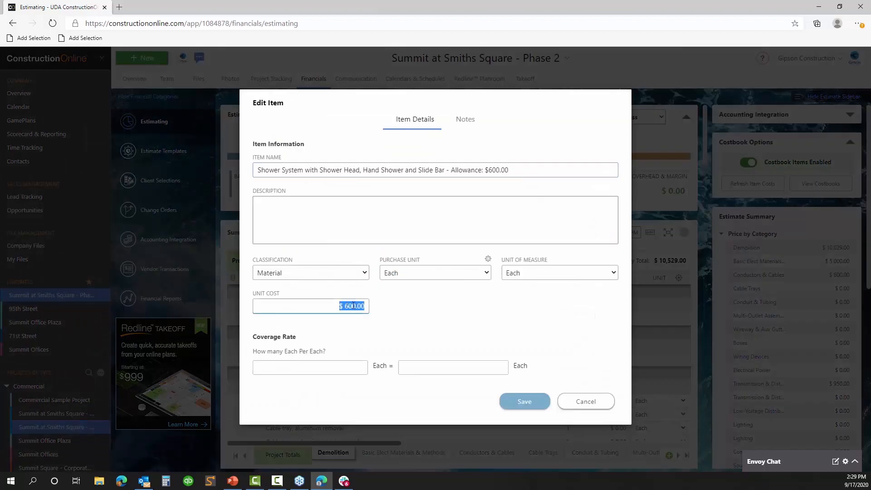
type("800")
left_click(535, 402)
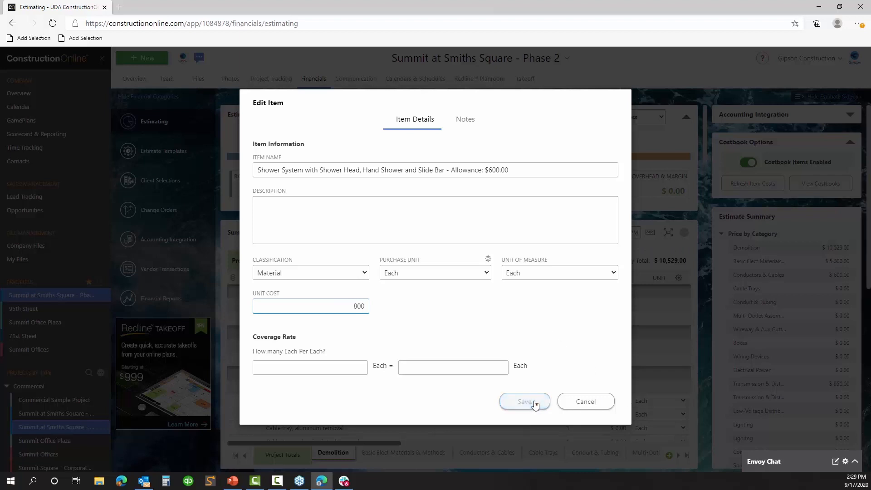
Step: Change the allowance in the shower system item's name to $800.00 and save the item
left_click(501, 171)
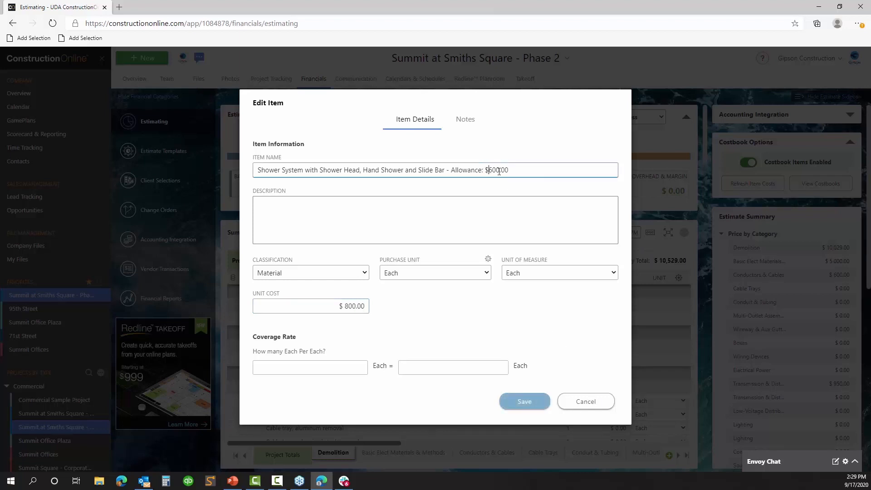
double_click(499, 170)
type("800")
left_click(526, 401)
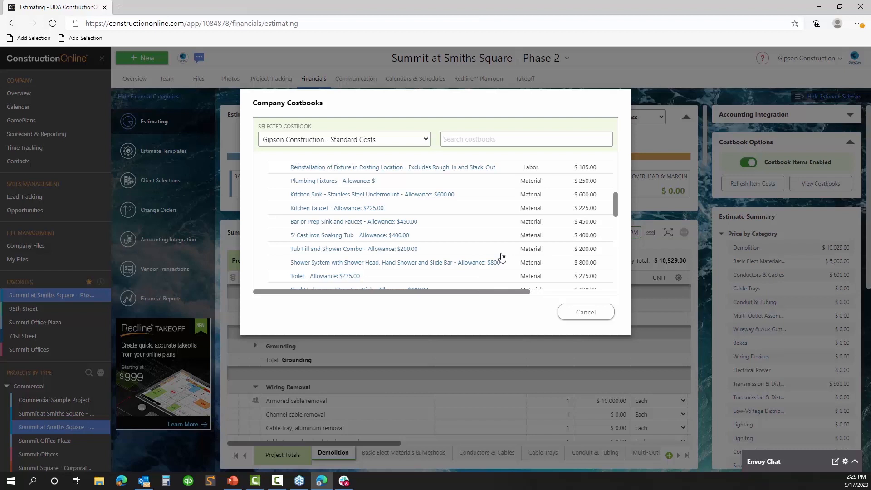
Step: Inspect the details of the Installation of New Fixture item under 14 - Plumbing, and close it without saving
scroll(504, 268, "down", 3)
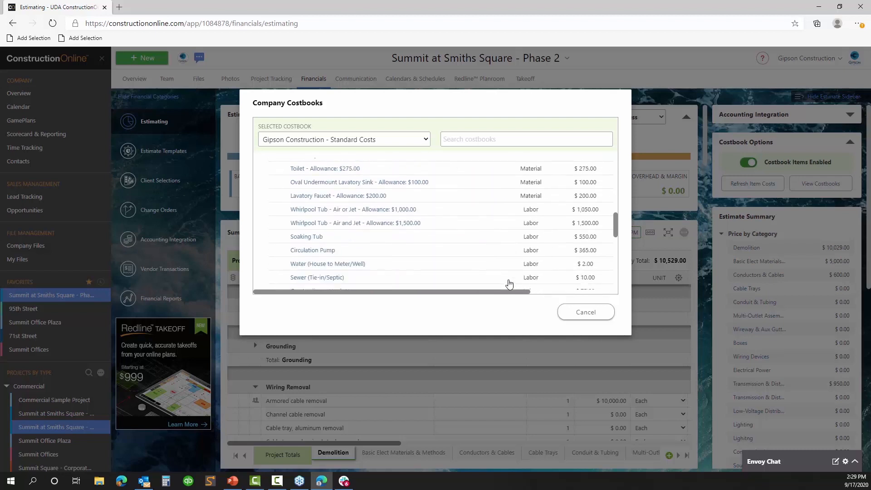
scroll(509, 284, "down", 3)
scroll(509, 284, "up", 3)
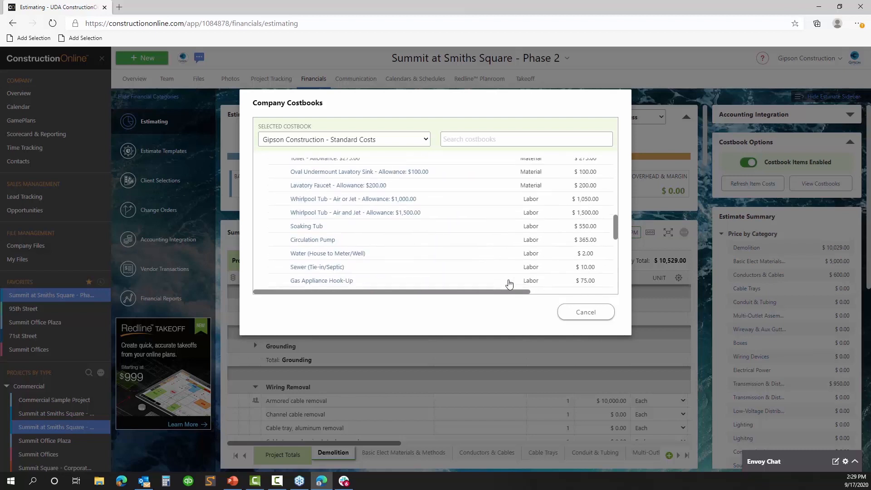
scroll(509, 284, "up", 5)
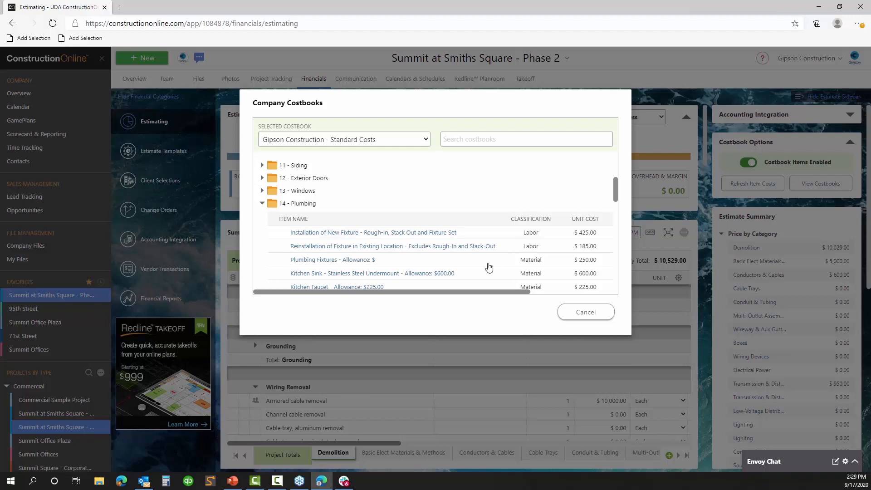
scroll(438, 261, "down", 1)
scroll(438, 261, "up", 3)
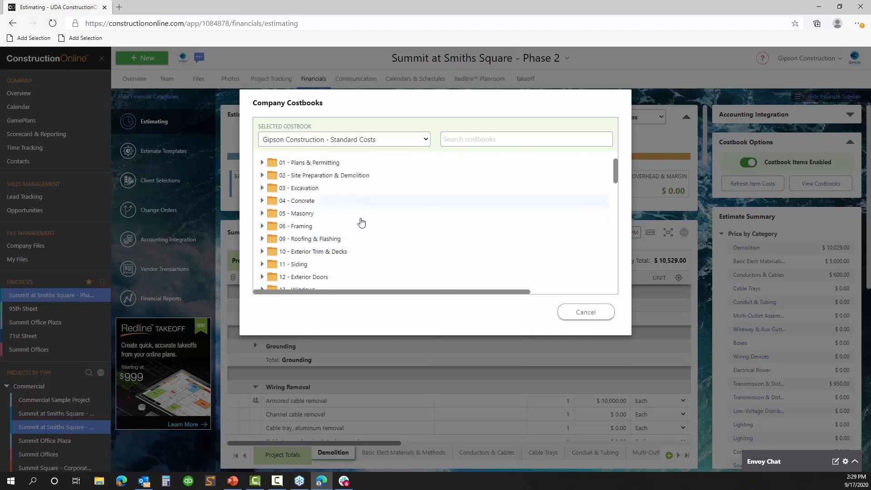
scroll(426, 236, "down", 2)
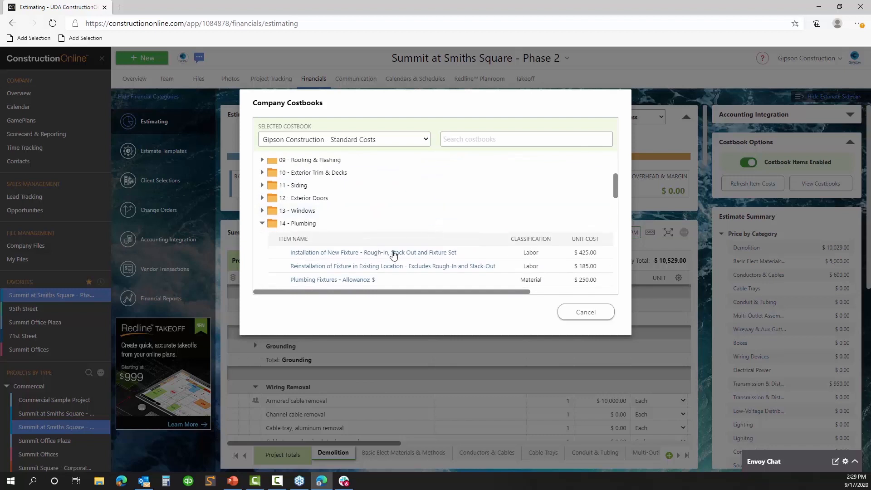
left_click(394, 254)
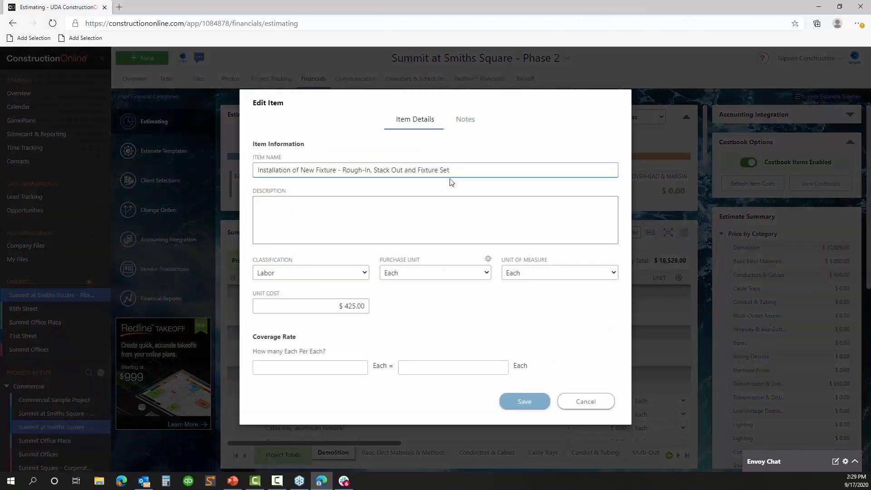
left_click_drag(454, 171, 283, 173)
left_click(478, 218)
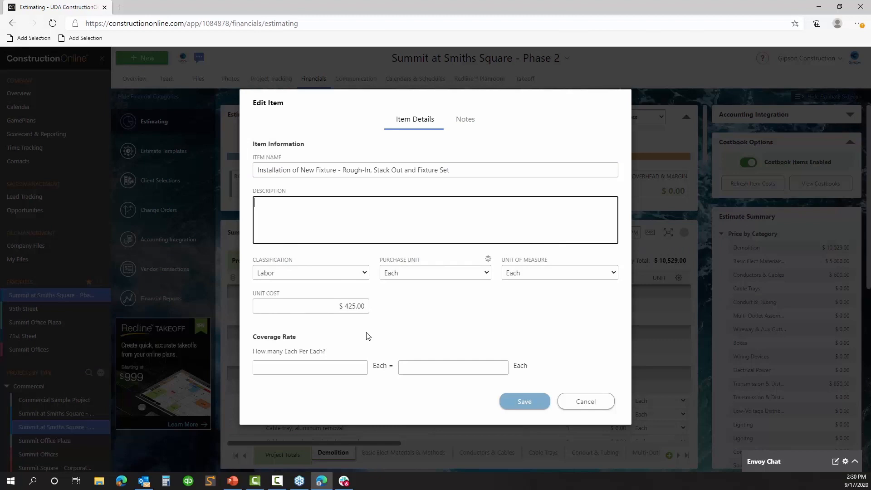
left_click(585, 401)
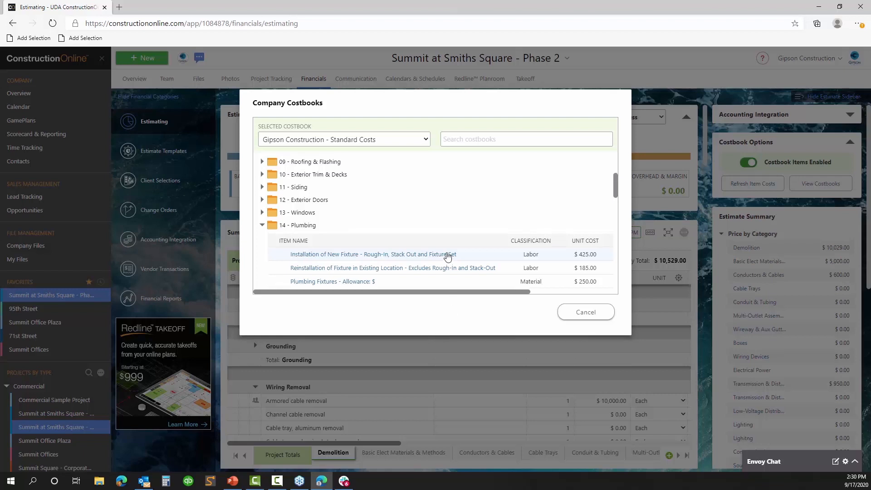
Step: Expand 04 - Concrete and look through its items and unit costs
scroll(448, 257, "up", 3)
left_click(333, 204)
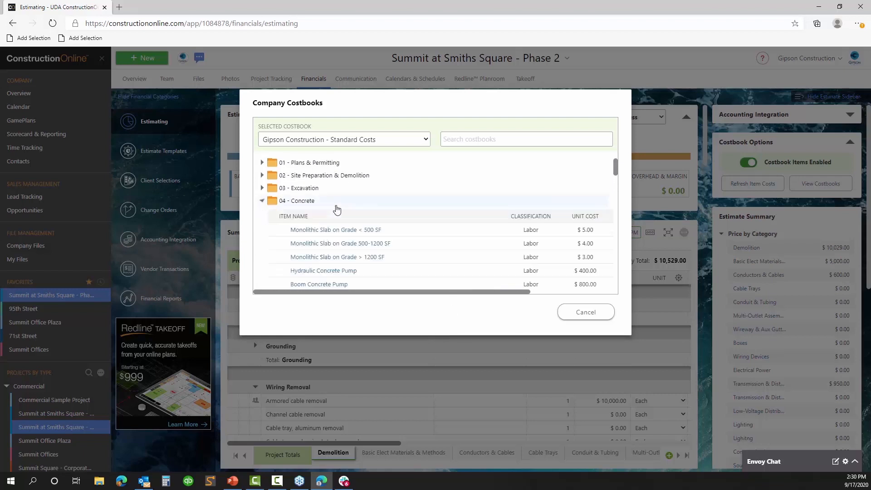
scroll(443, 247, "down", 1)
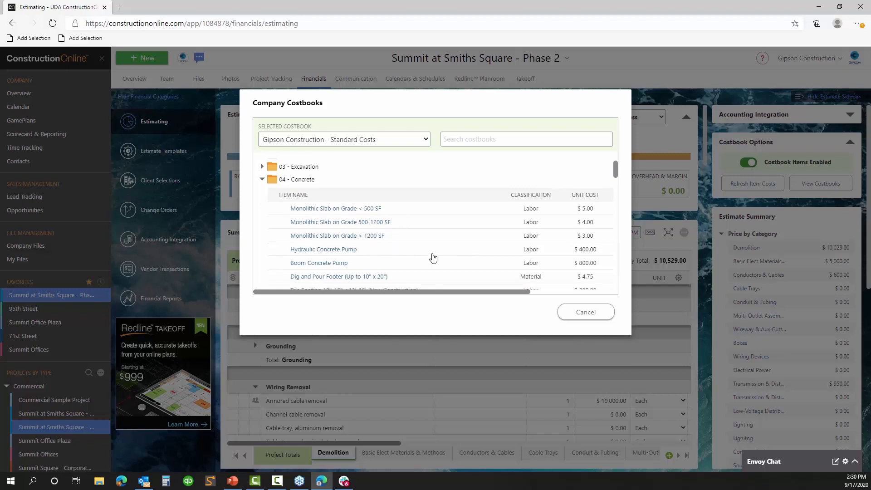
scroll(432, 254, "down", 2)
scroll(373, 267, "down", 4)
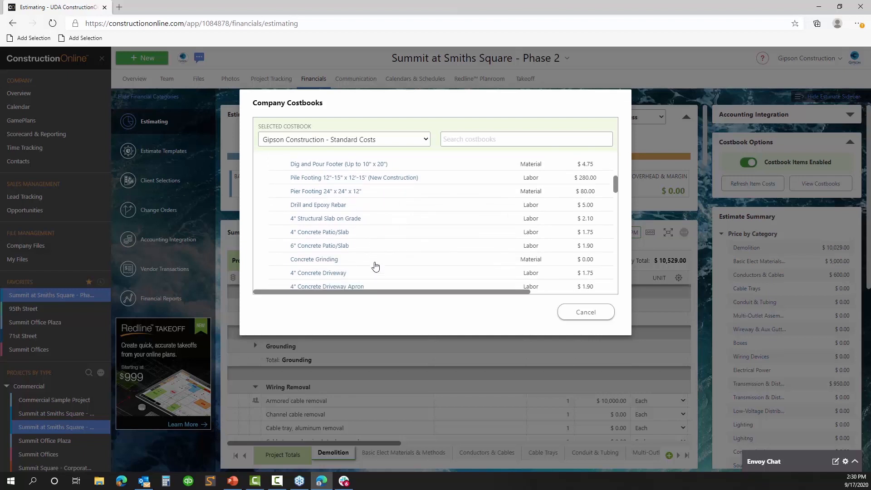
scroll(490, 275, "down", 4)
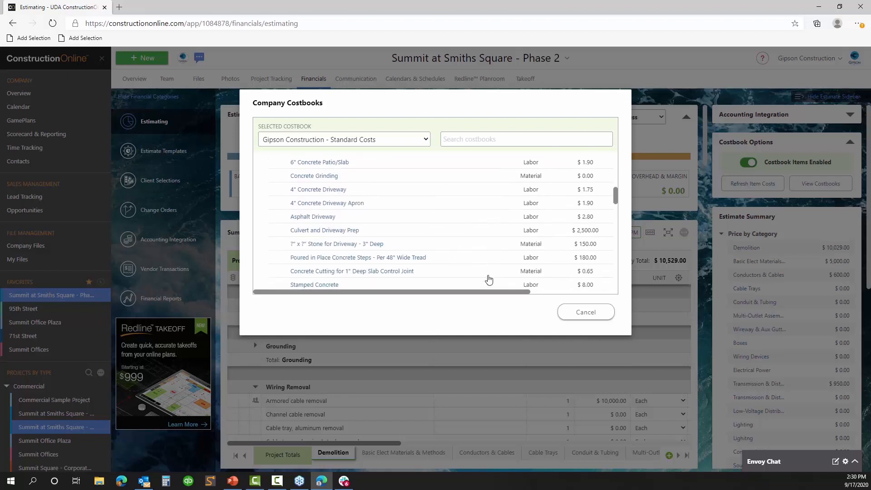
Step: Check which costbooks are available for selection, keep the current one, and close the company costbooks
left_click(403, 141)
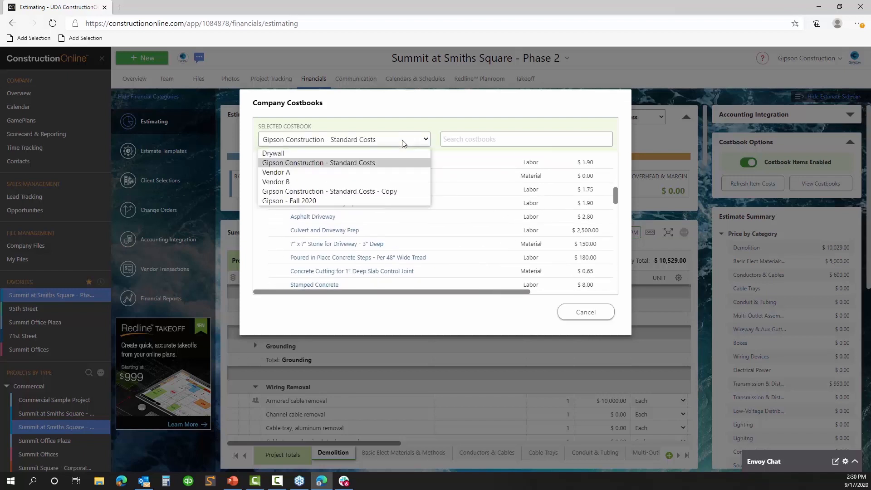
left_click(403, 143)
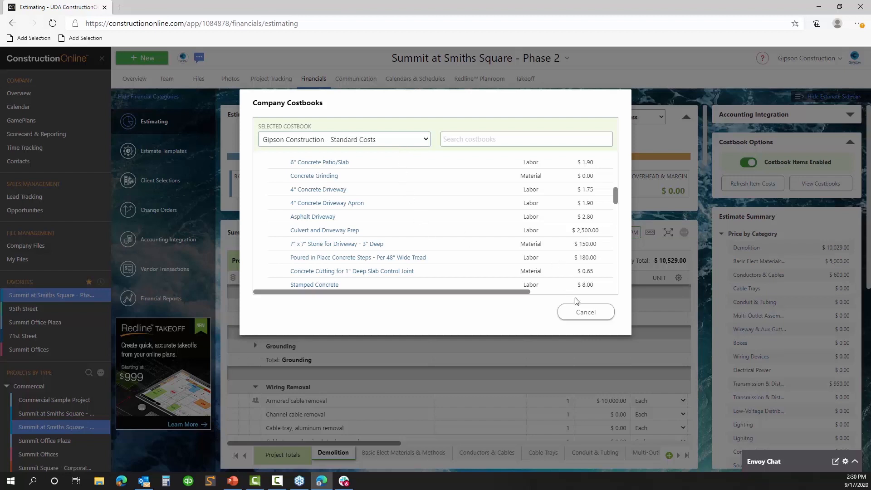
left_click(578, 315)
Step: Add an item to Wiring Removal below Wire Transfer Fees and name it "cable 1/4" without using a costbook match
scroll(396, 424, "down", 8)
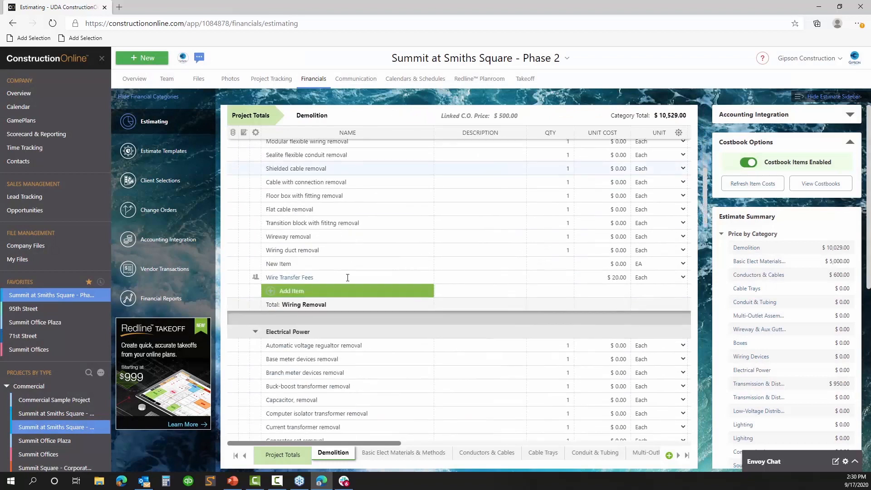
left_click(330, 296)
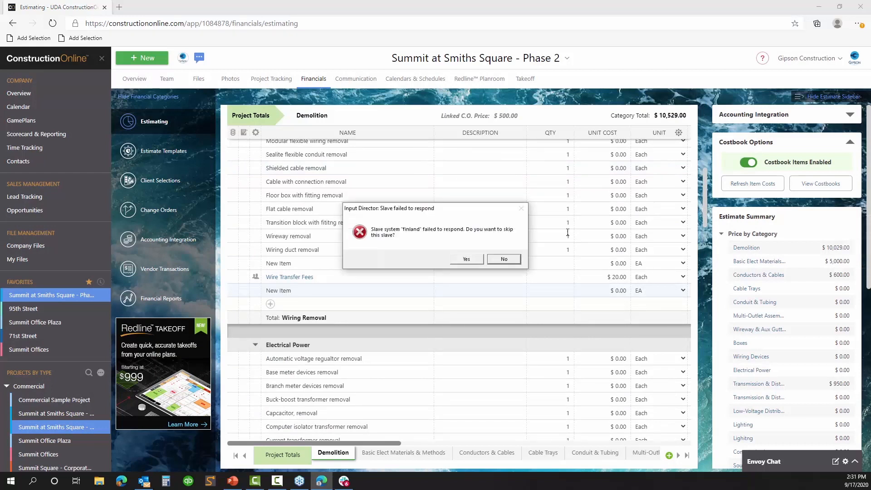
left_click(504, 259)
left_click(303, 291)
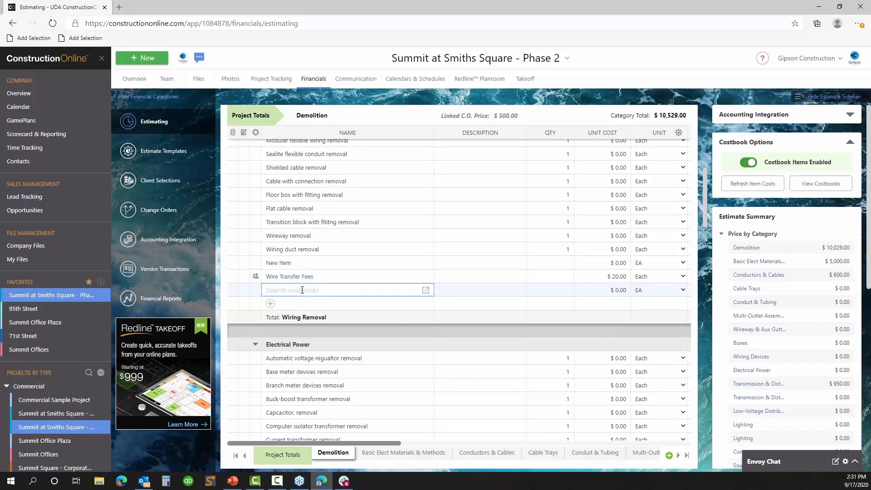
type("cablein")
key("BackSpace")
key("BackSpace")
key("BackSpace")
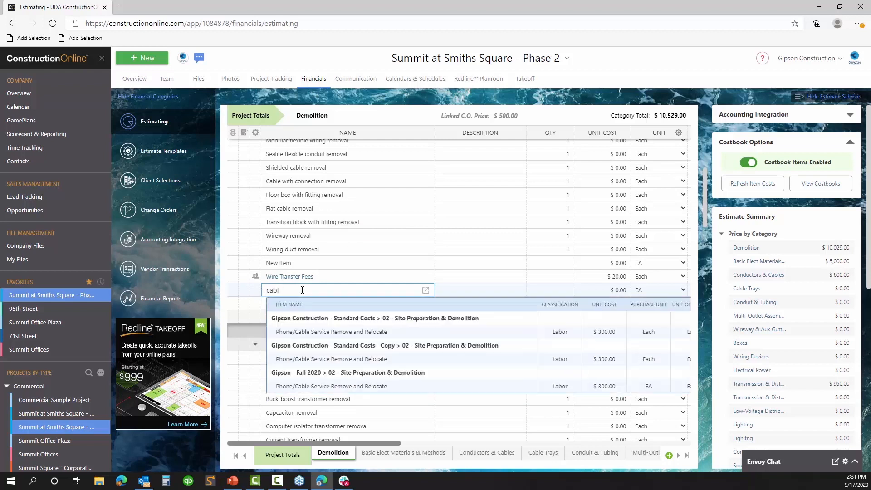
type("e 1")
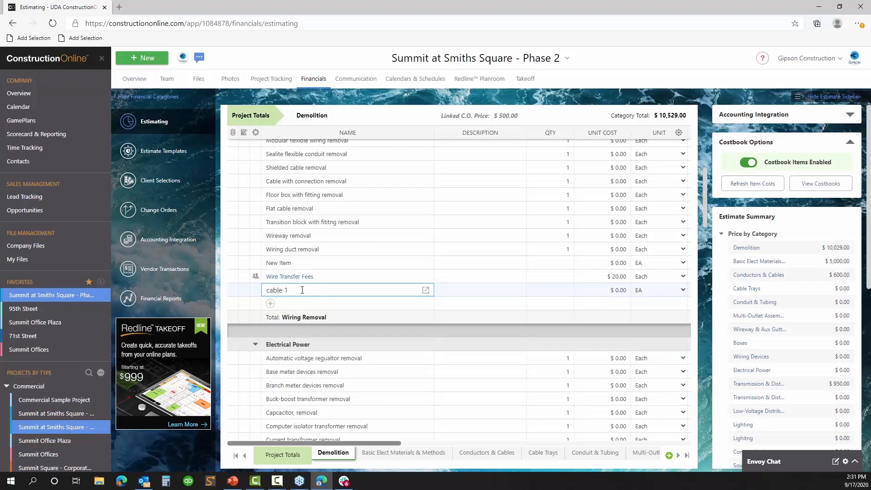
type("/4")
key("Tab")
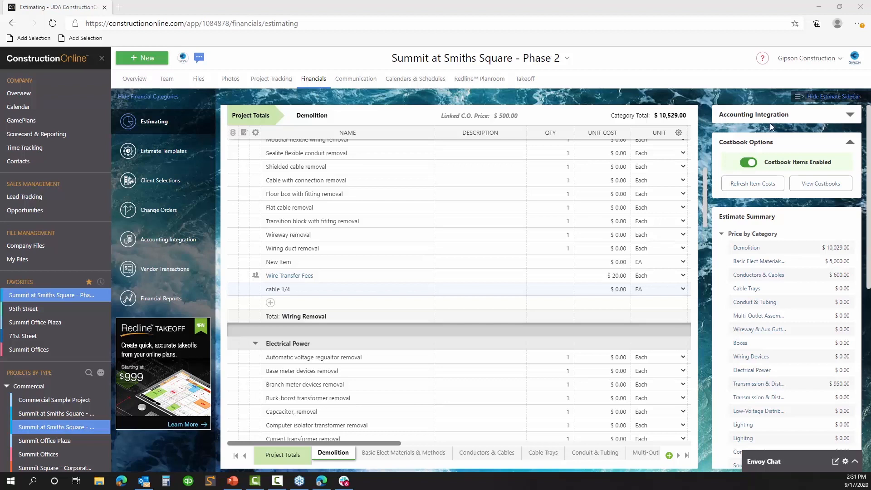
Step: Open the first listed company employee's permissions, try the option to add, edit, and delete company costbooks, and close without saving
left_click(800, 59)
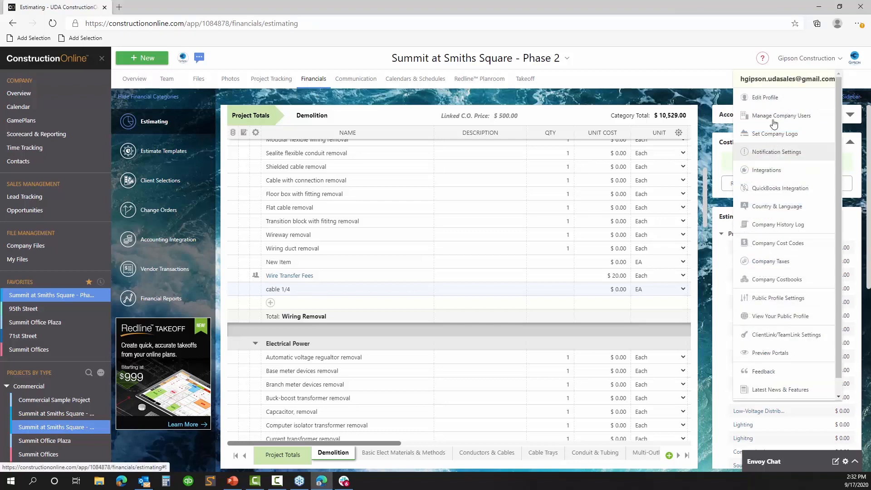
left_click(775, 116)
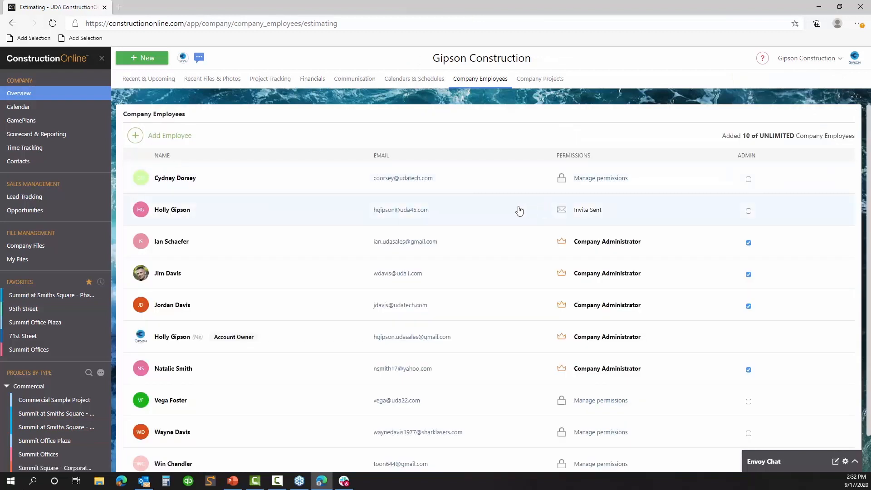
left_click(590, 179)
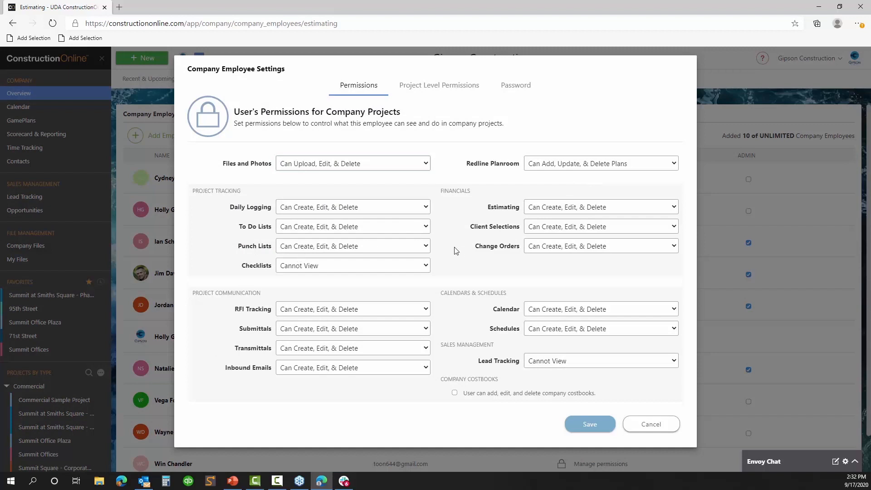
left_click(455, 394)
left_click(455, 393)
mouse_move(351, 472)
mouse_move(338, 445)
left_click(645, 431)
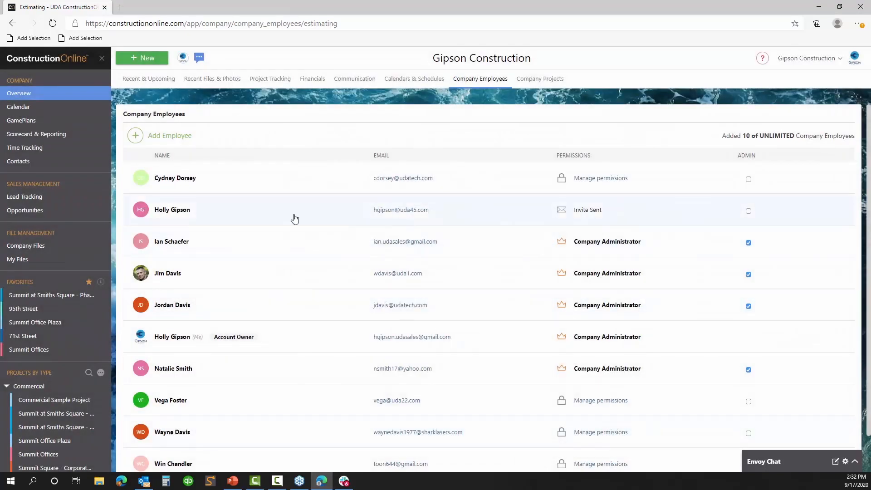
Step: Open the Company Costbooks page for the company account
left_click(818, 55)
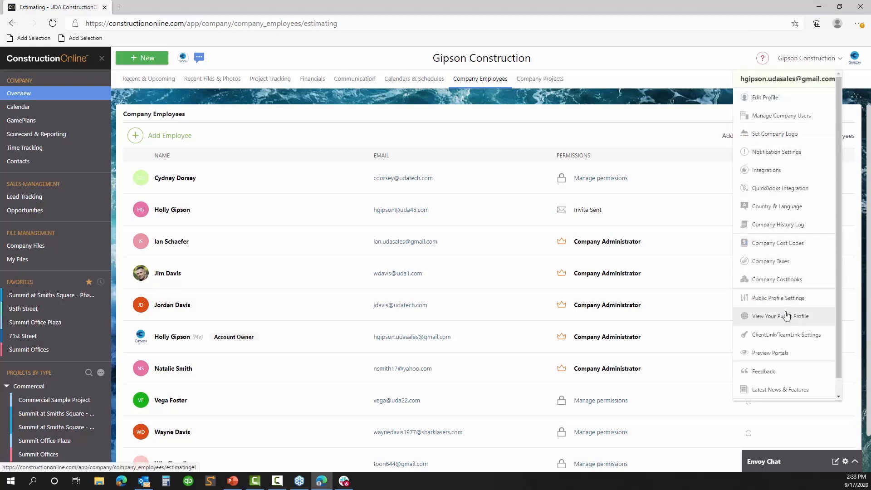
left_click(789, 280)
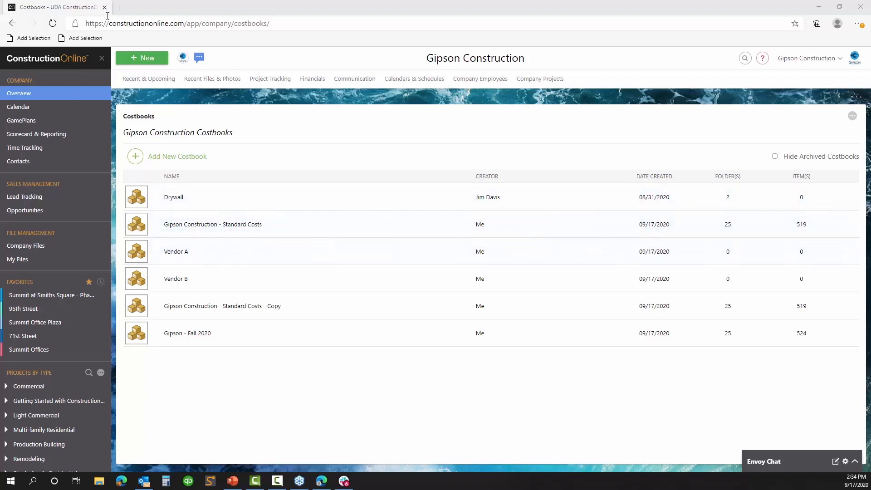
left_click(120, 6)
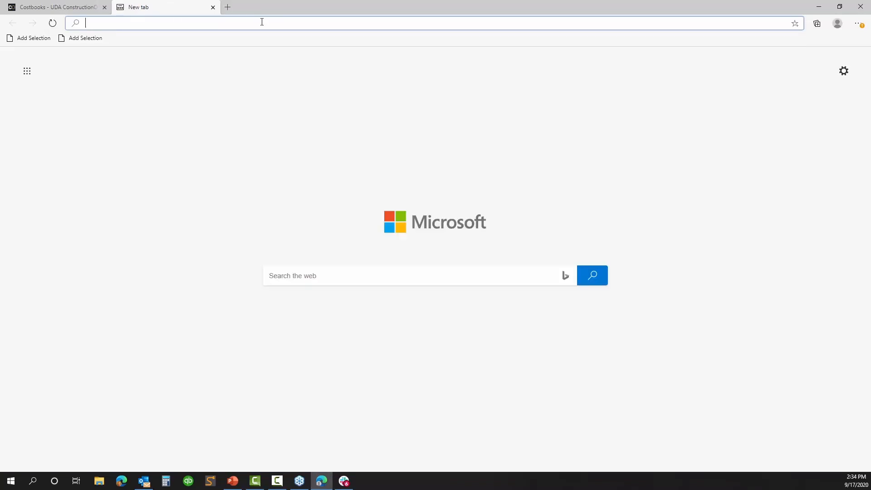
type("uda")
key("Return")
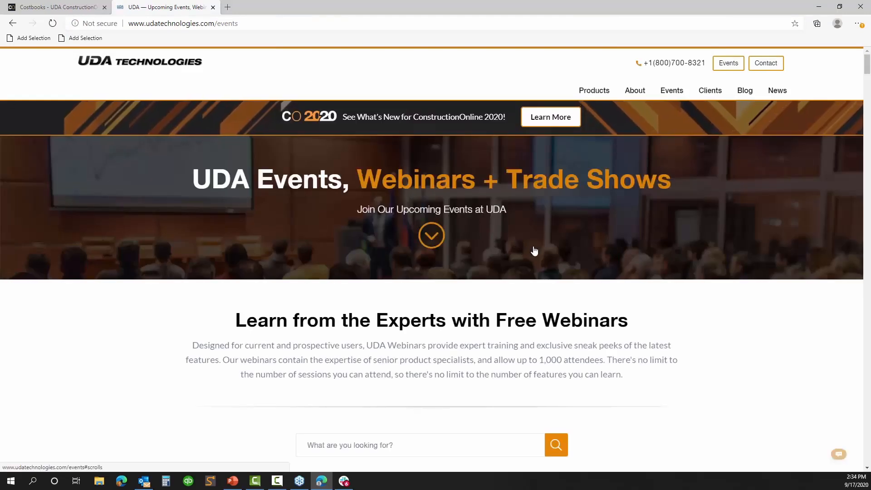
scroll(575, 284, "down", 14)
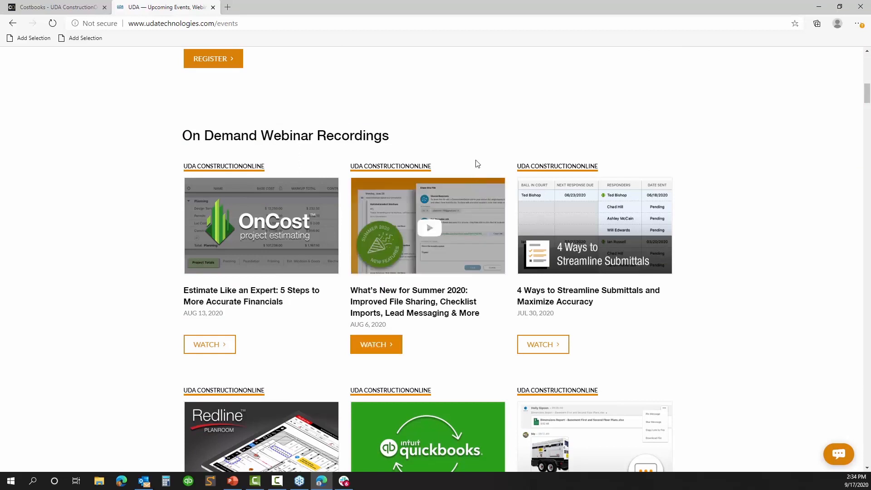
scroll(475, 160, "down", 1)
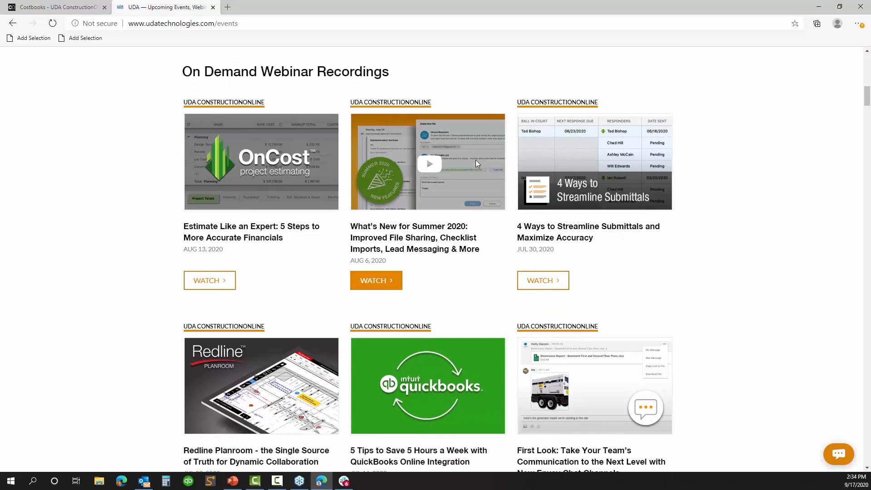